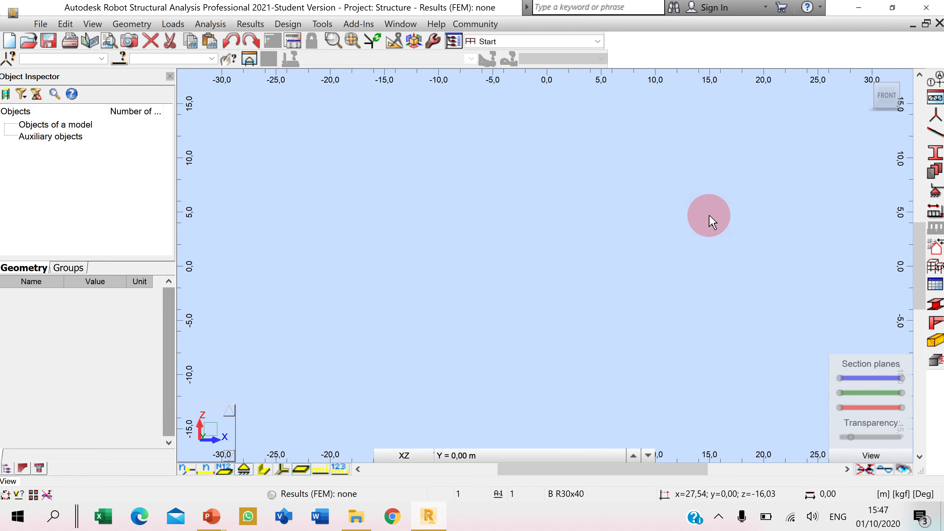
# Review the defined bar sections and the RC beam label, width and height settings for a new section.
pyautogui.click(592, 214)
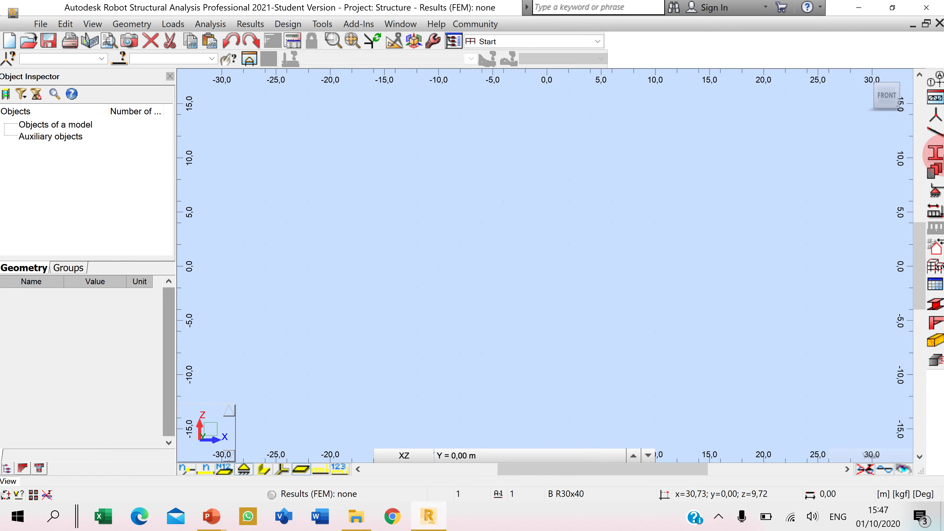
pyautogui.click(935, 158)
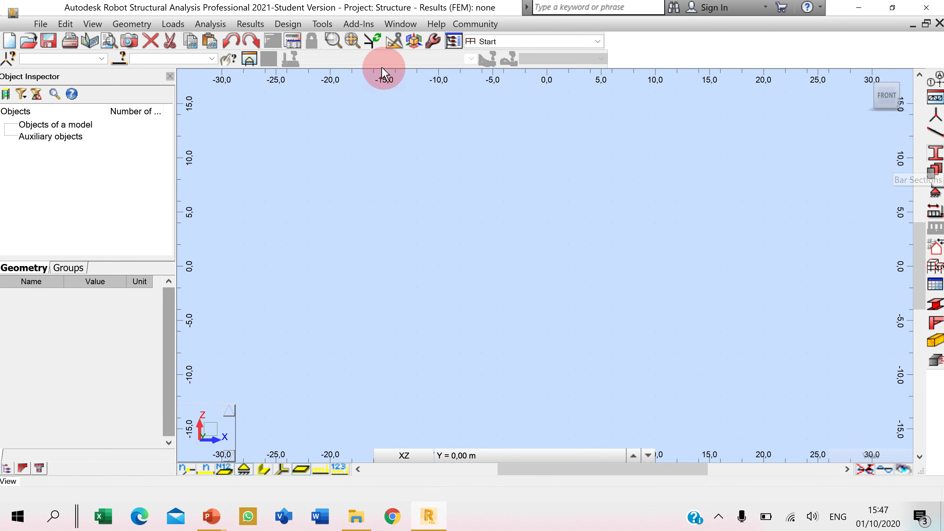
pyautogui.moveTo(262, 44); pyautogui.dragTo(162, 67)
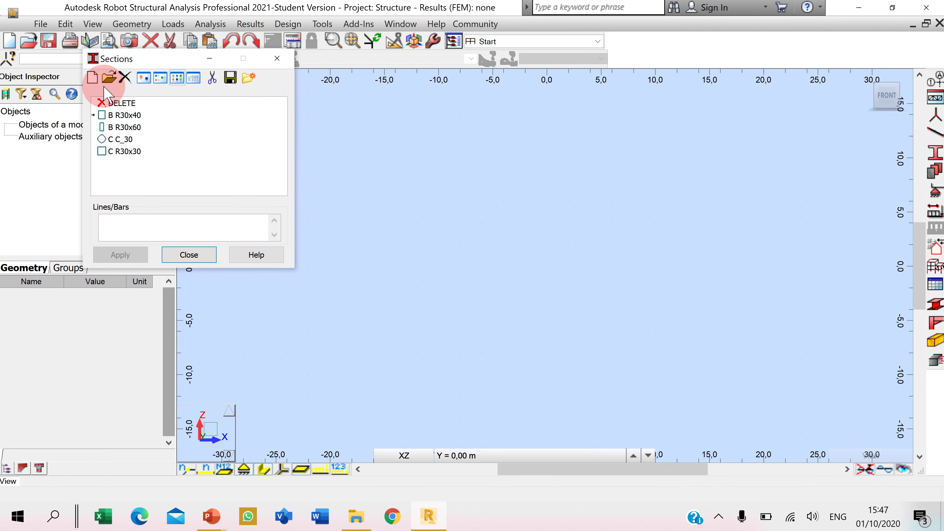
pyautogui.click(92, 79)
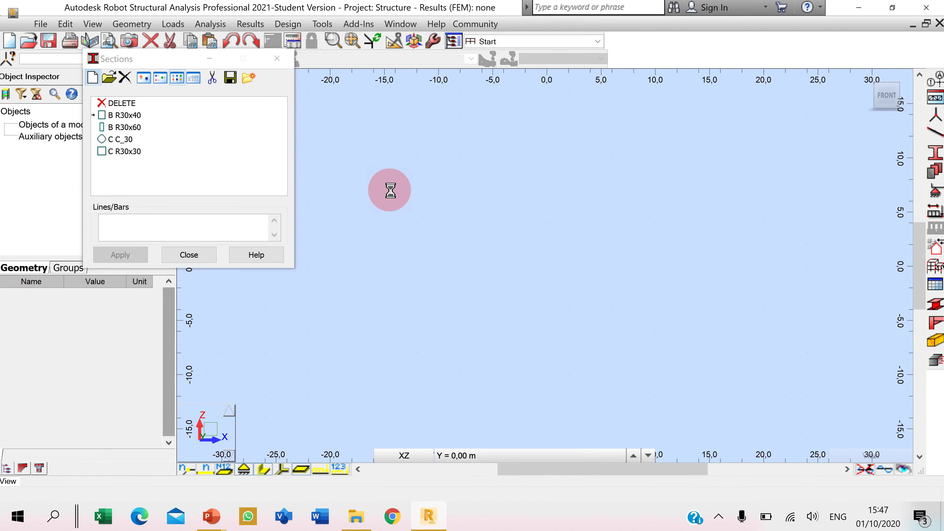
pyautogui.moveTo(316, 129); pyautogui.dragTo(269, 99)
pyautogui.click(272, 118)
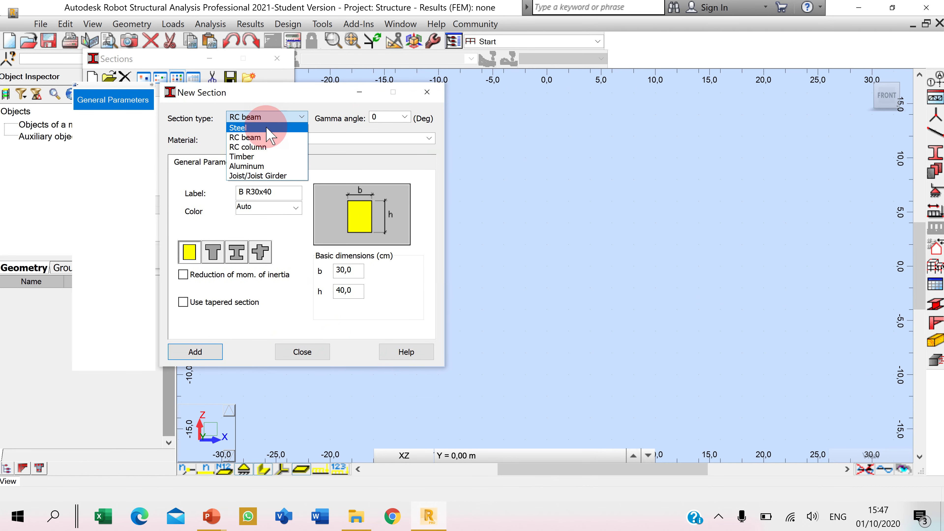
pyautogui.click(270, 137)
pyautogui.click(349, 270)
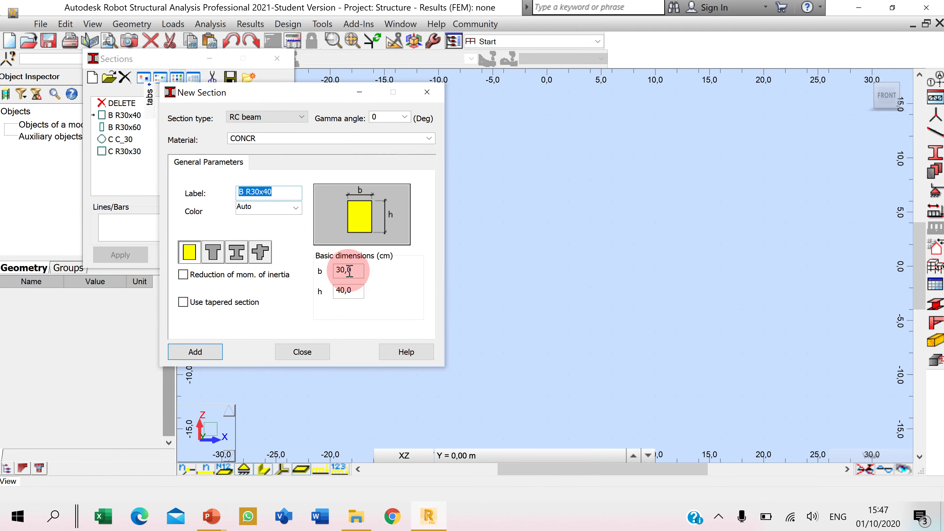
pyautogui.doubleClick(349, 271)
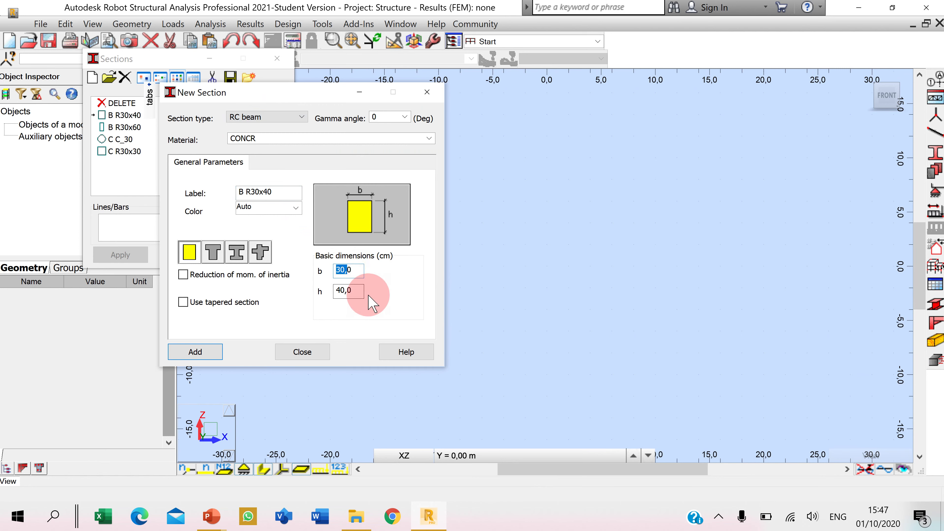
pyautogui.click(361, 291)
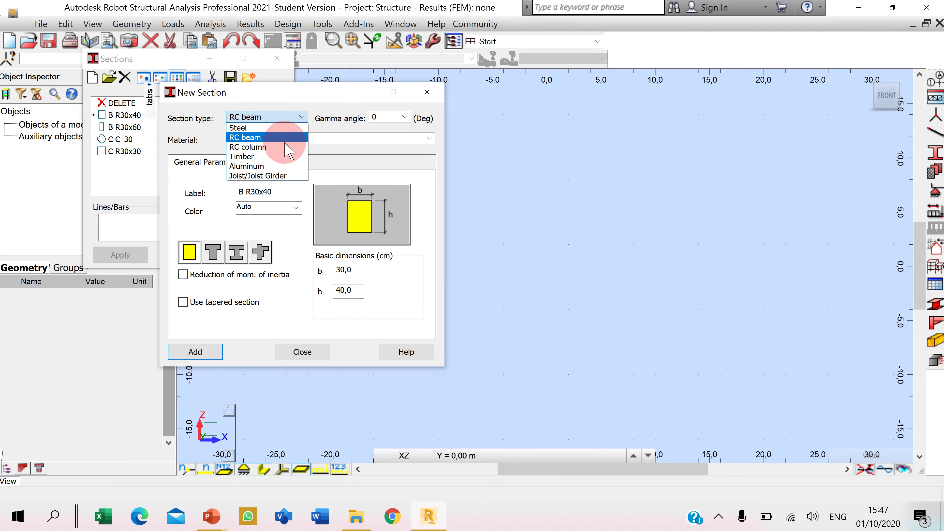
# Review the rectangular and circular RC column options for a new section, and leave the section definitions without adding anything.
pyautogui.click(278, 147)
pyautogui.click(218, 200)
pyautogui.click(359, 248)
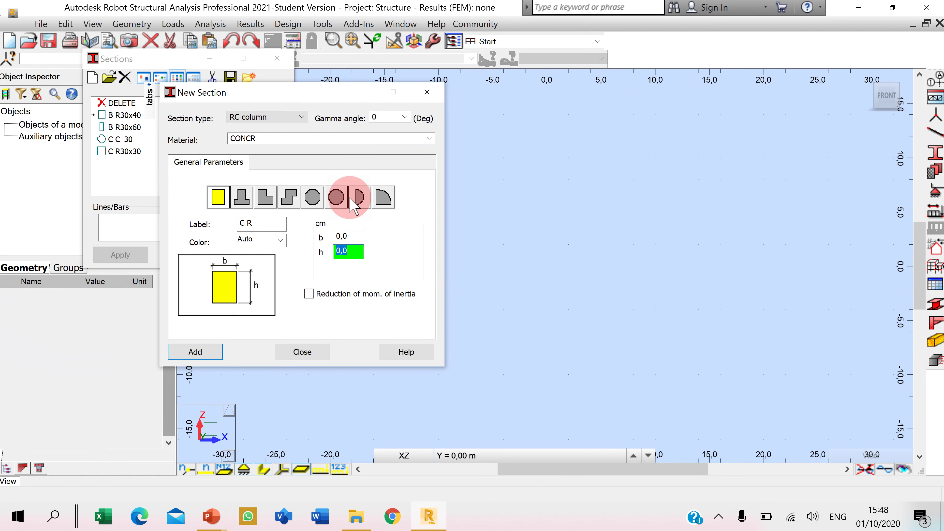
pyautogui.click(337, 197)
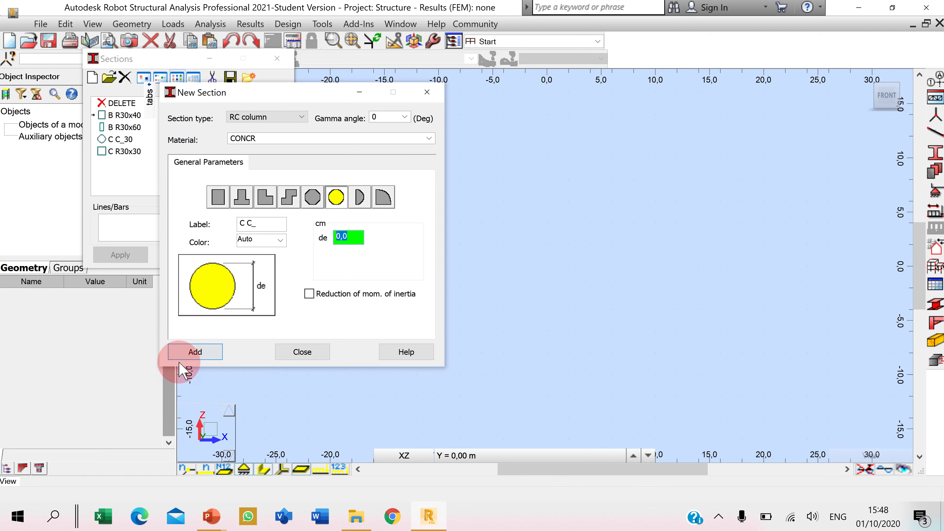
pyautogui.click(317, 356)
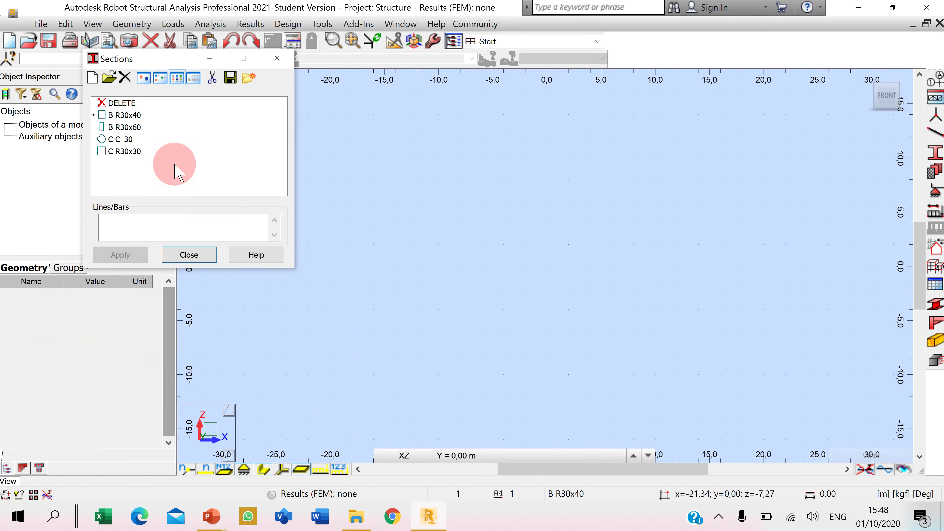
pyautogui.click(207, 256)
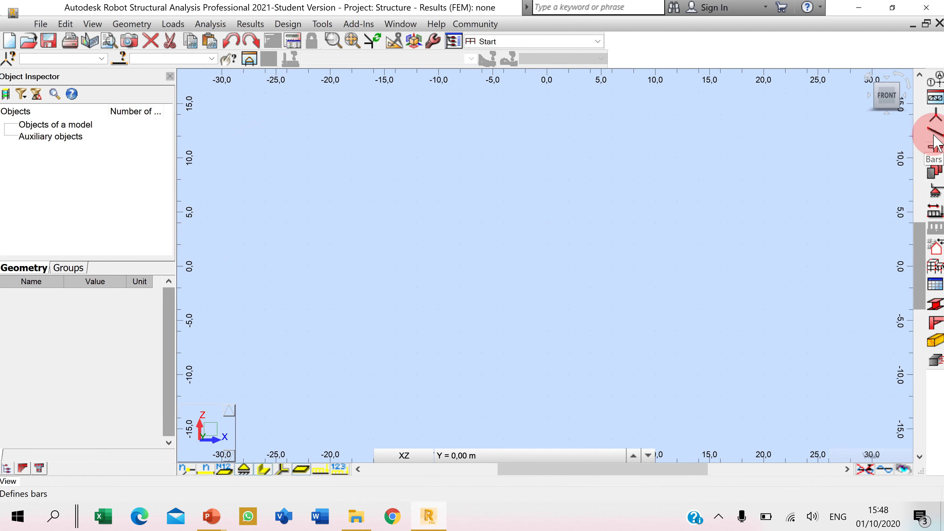
# Start defining bars with the RC Column bar type and section C R30x30.
pyautogui.click(935, 143)
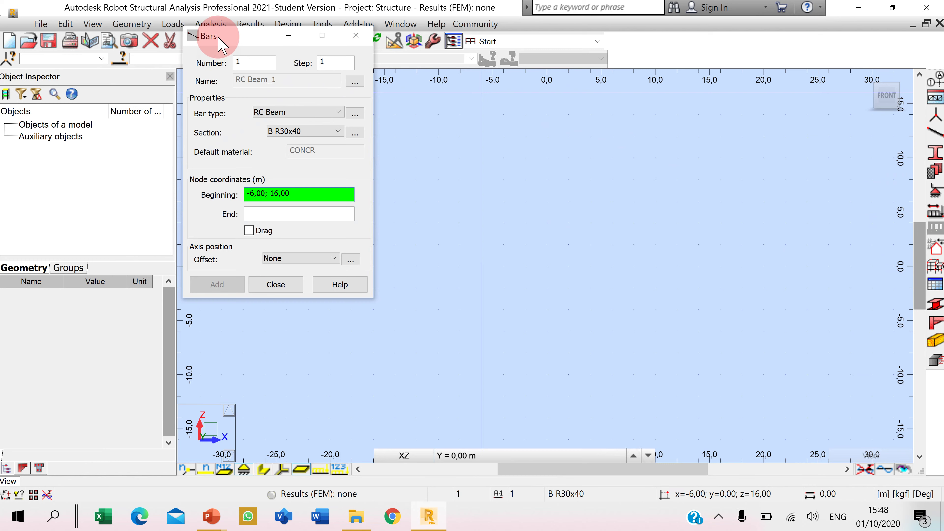
pyautogui.moveTo(236, 30); pyautogui.dragTo(112, 101)
pyautogui.click(169, 157)
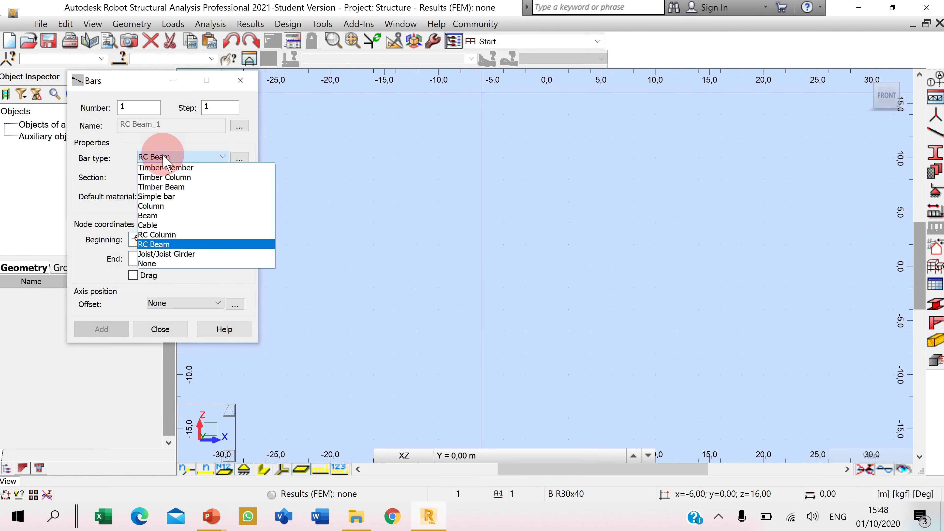
pyautogui.click(181, 235)
pyautogui.click(194, 177)
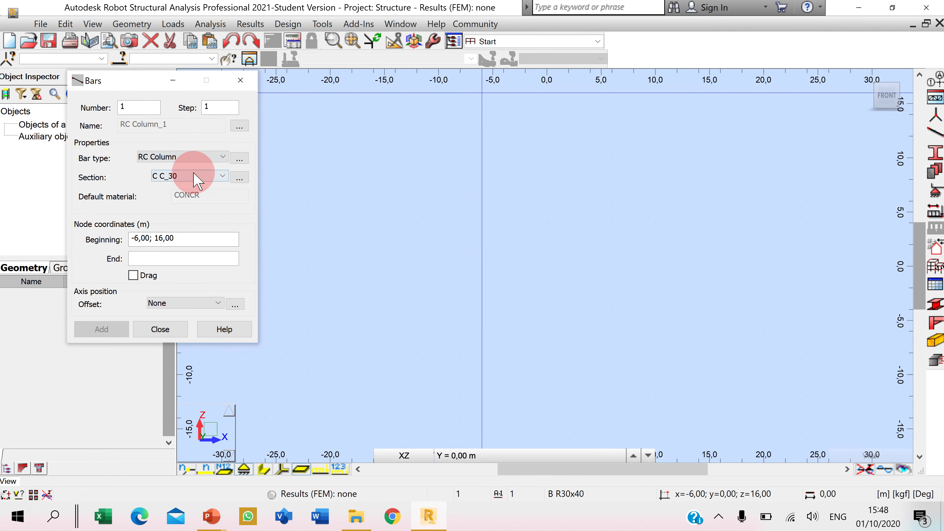
pyautogui.click(188, 197)
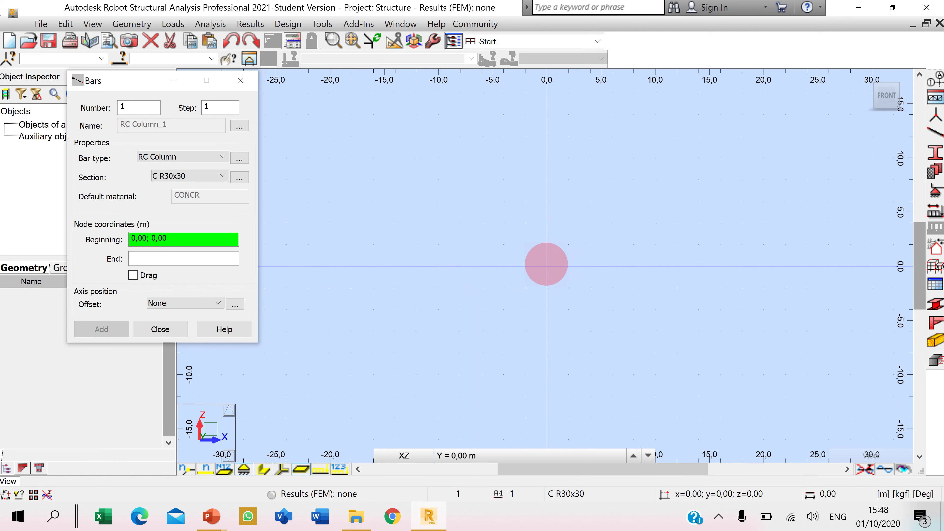
# Draw the lower column bar from (0; 0) to (0; 5) m in the XZ plane.
pyautogui.click(547, 266)
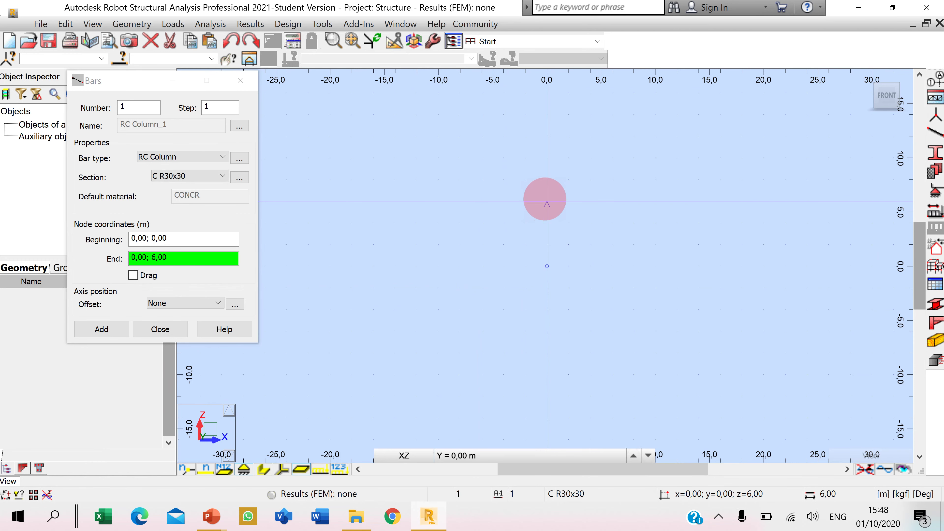
pyautogui.scroll(1, 548, 225)
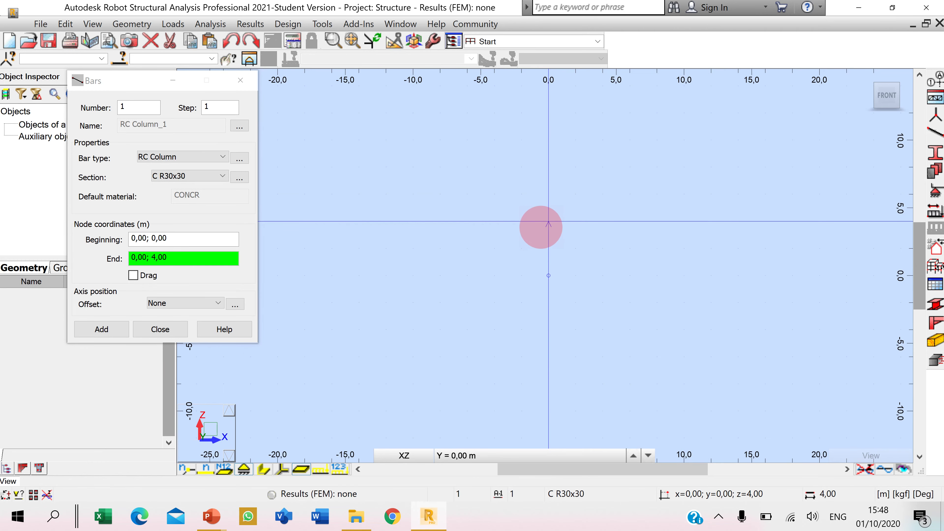
pyautogui.scroll(1, 548, 224)
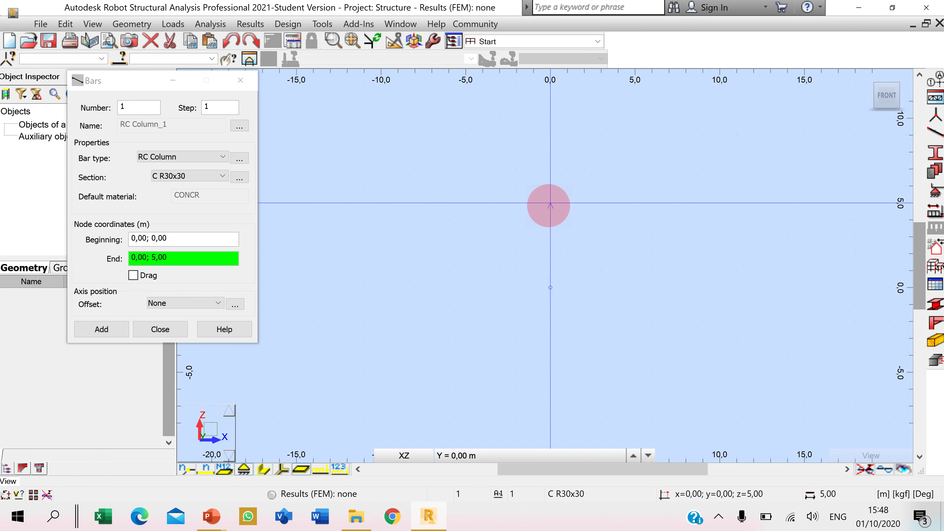
pyautogui.click(550, 205)
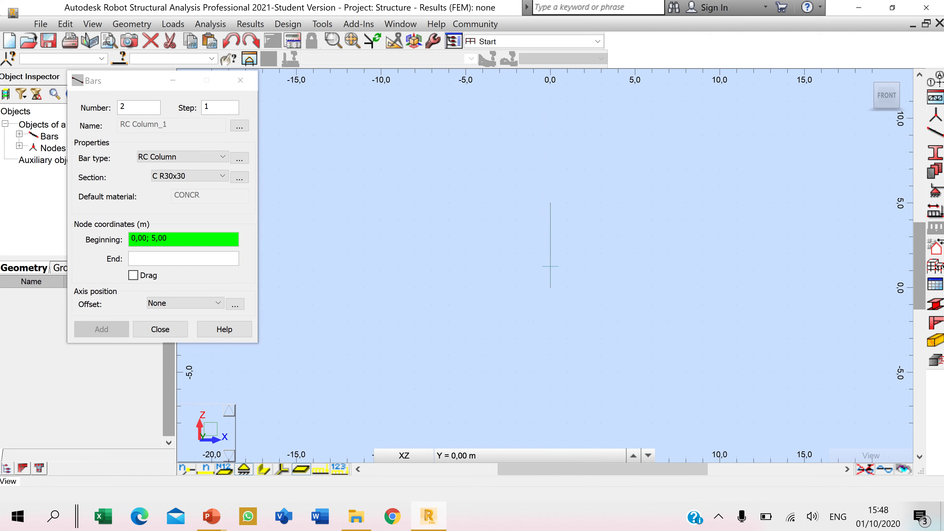
# Draw the upper column bar from (0; 5) to (0; 9) m, finish defining bars and display the node numbers.
pyautogui.click(550, 203)
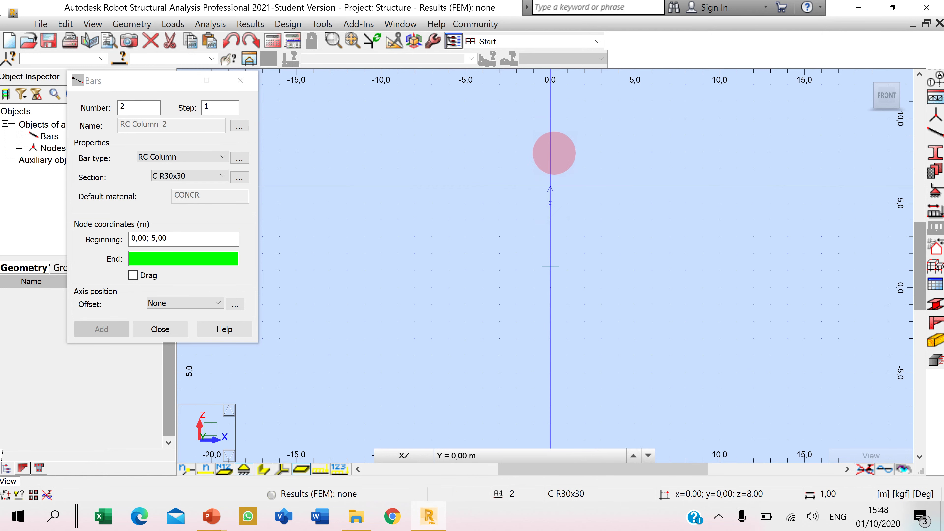
pyautogui.click(550, 134)
pyautogui.moveTo(564, 228); pyautogui.dragTo(381, 277, button='middle')
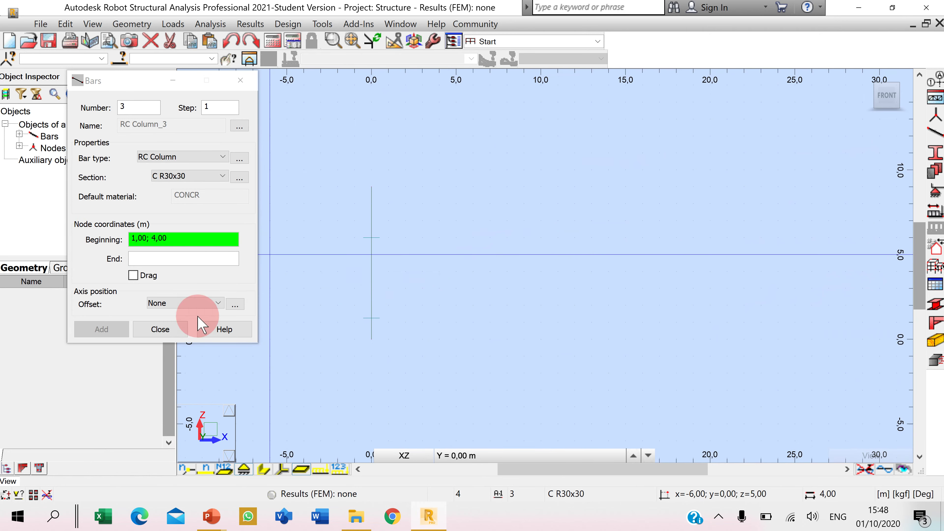
pyautogui.click(180, 330)
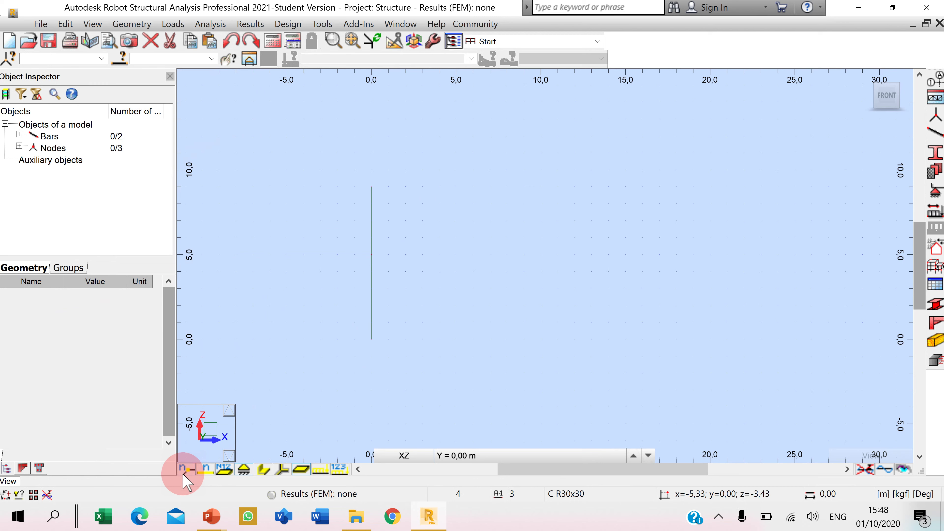
# Copy both column bars 6 m along X after checking the PowerPoint exercise slide, and copy the resulting column line another 4 m.
pyautogui.click(395, 40)
pyautogui.doubleClick(283, 52)
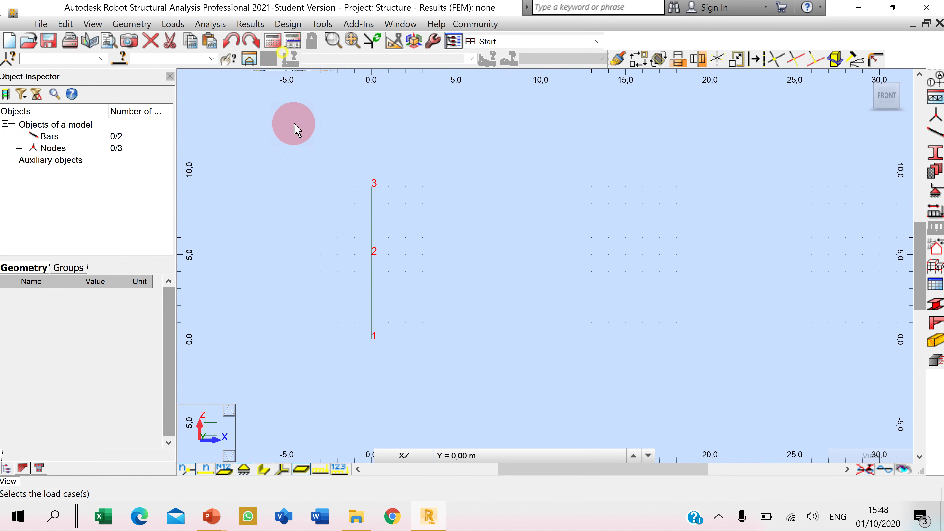
pyautogui.click(637, 59)
pyautogui.moveTo(862, 80); pyautogui.dragTo(182, 105)
pyautogui.hotkey('alt', 'Tab')
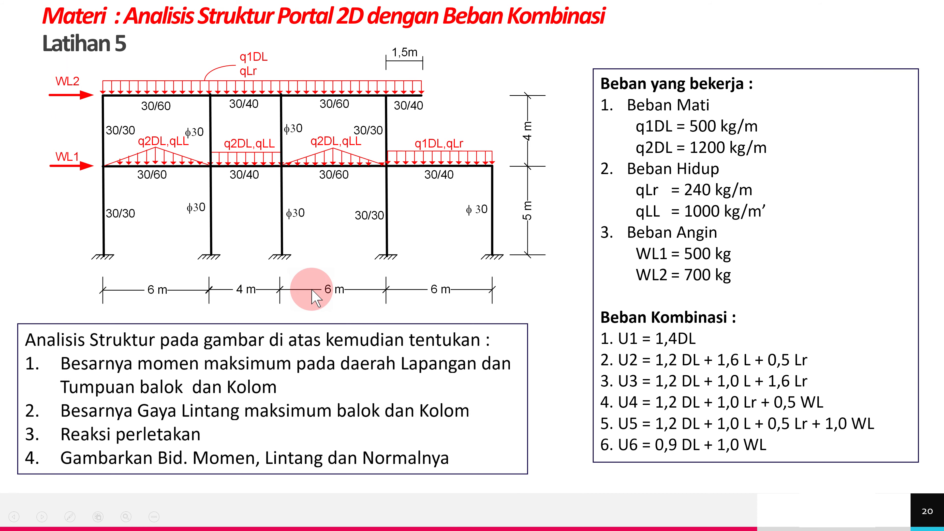
pyautogui.hotkey('alt', 'Tab')
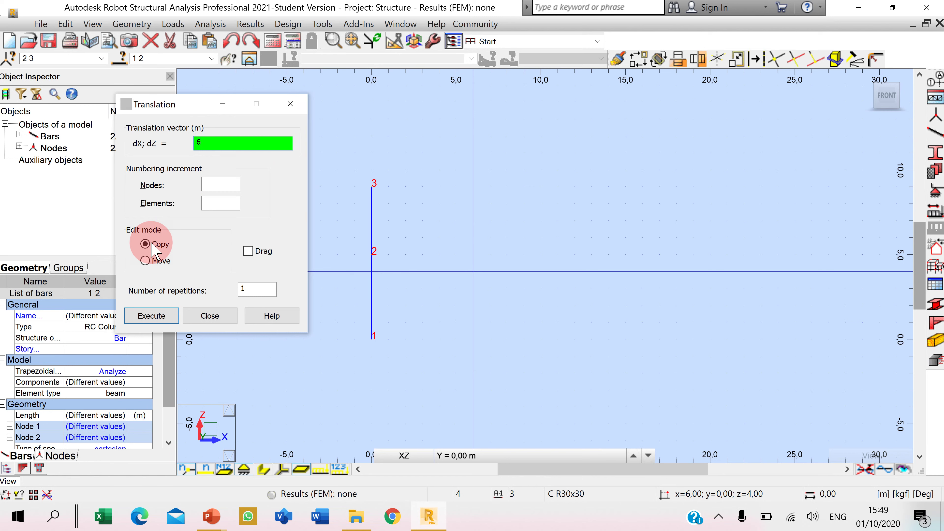
pyautogui.moveTo(262, 292); pyautogui.dragTo(200, 292)
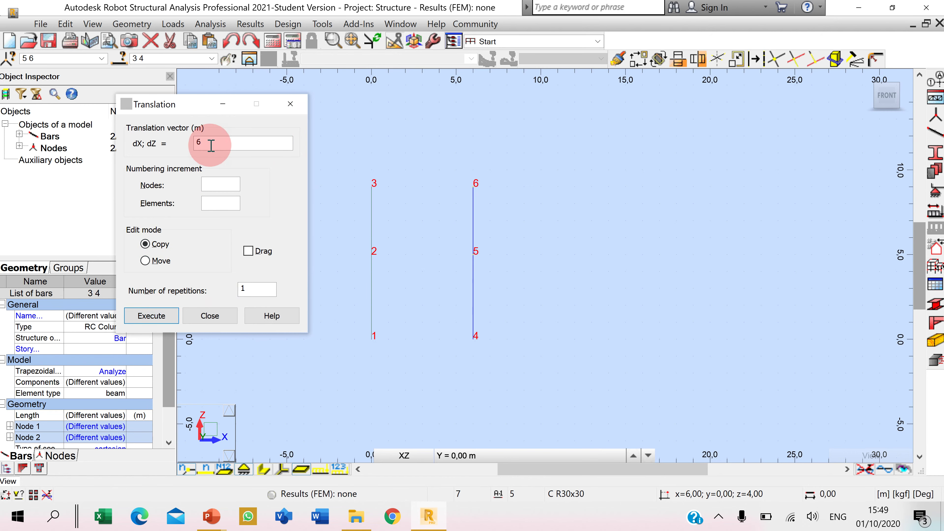
pyautogui.moveTo(227, 143); pyautogui.dragTo(167, 145)
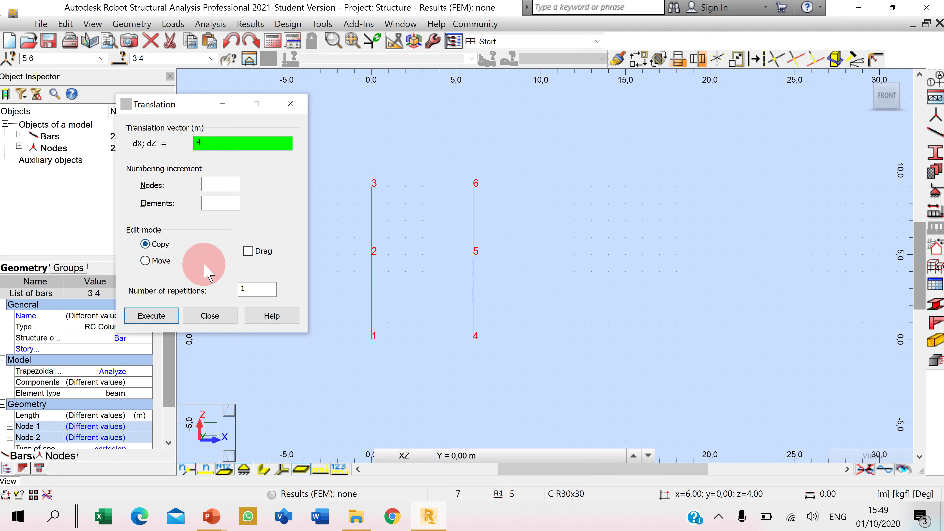
pyautogui.click(164, 316)
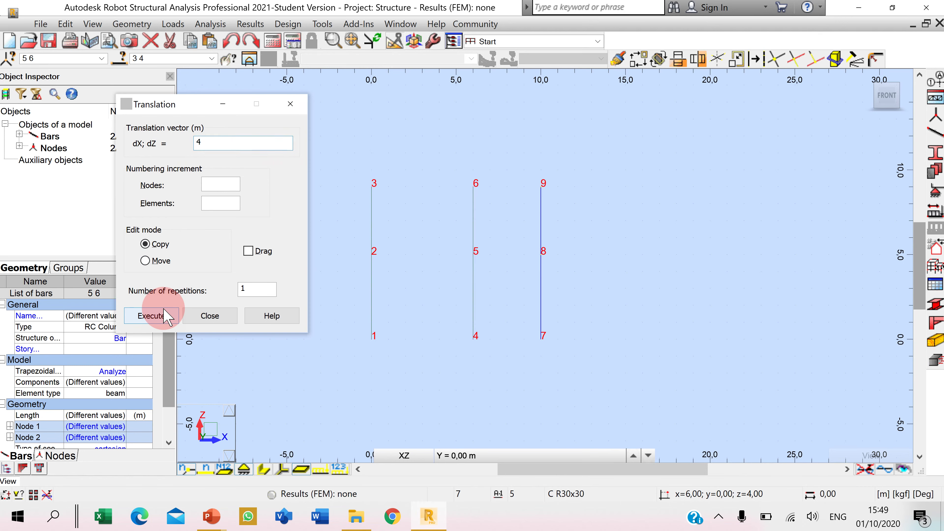
# Check the remaining spans on the PowerPoint slide, copy the last column line 6 m along X with 2 repetitions, and display the section shapes.
pyautogui.hotkey('alt', 'Tab')
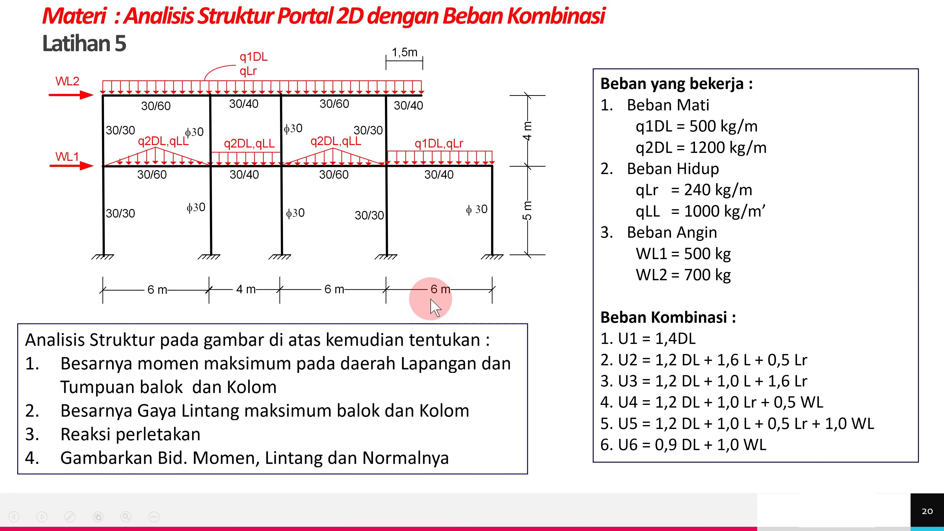
pyautogui.hotkey('alt', 'Tab')
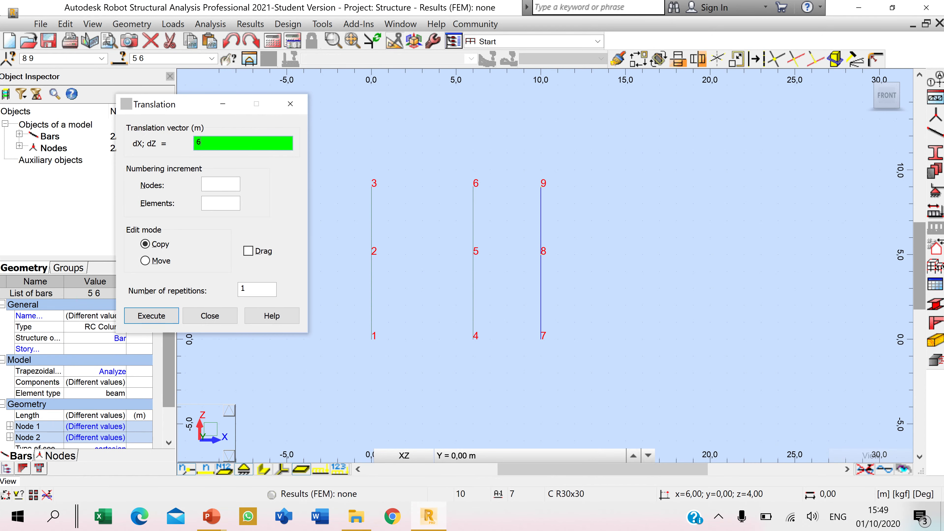
pyautogui.click(258, 291)
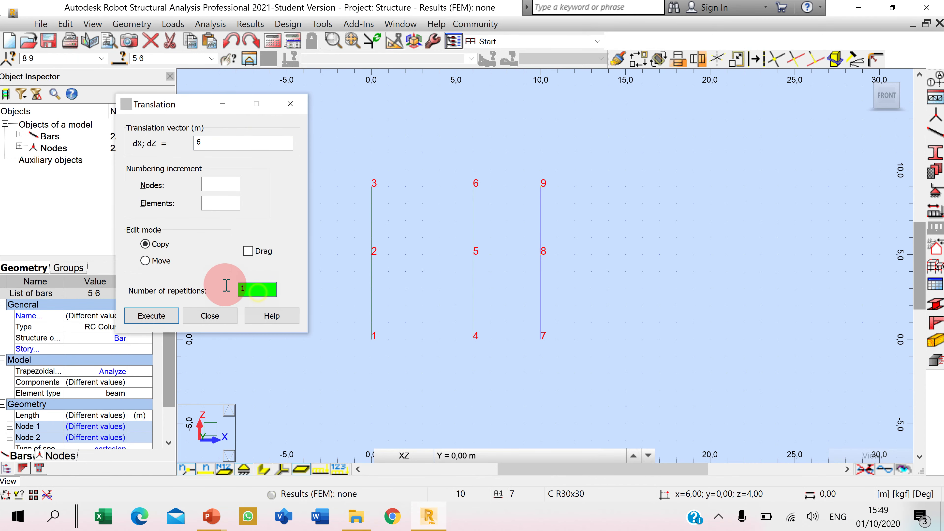
pyautogui.write('2')
pyautogui.click(160, 317)
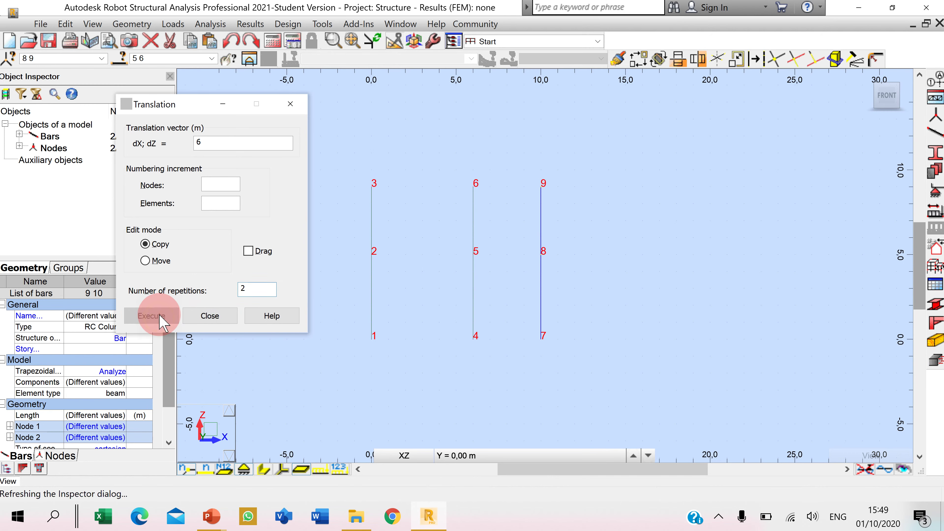
pyautogui.click(210, 315)
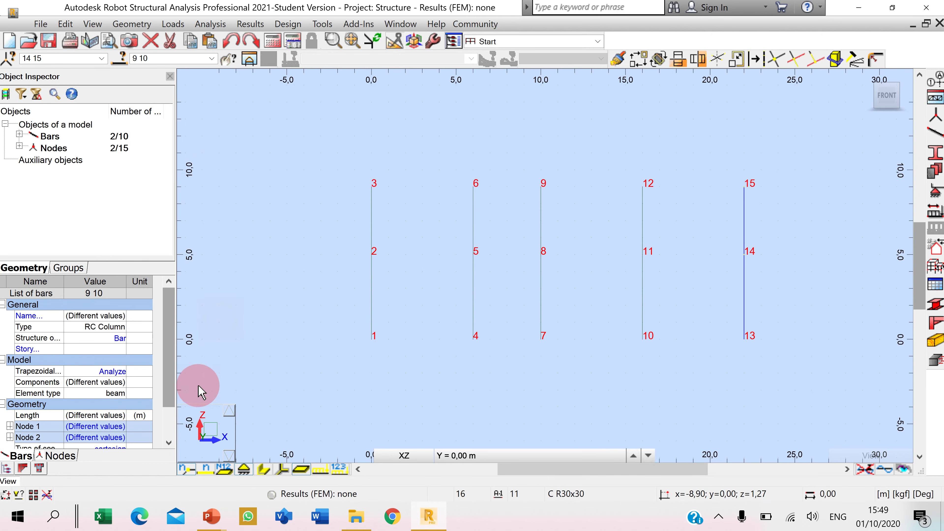
pyautogui.click(264, 470)
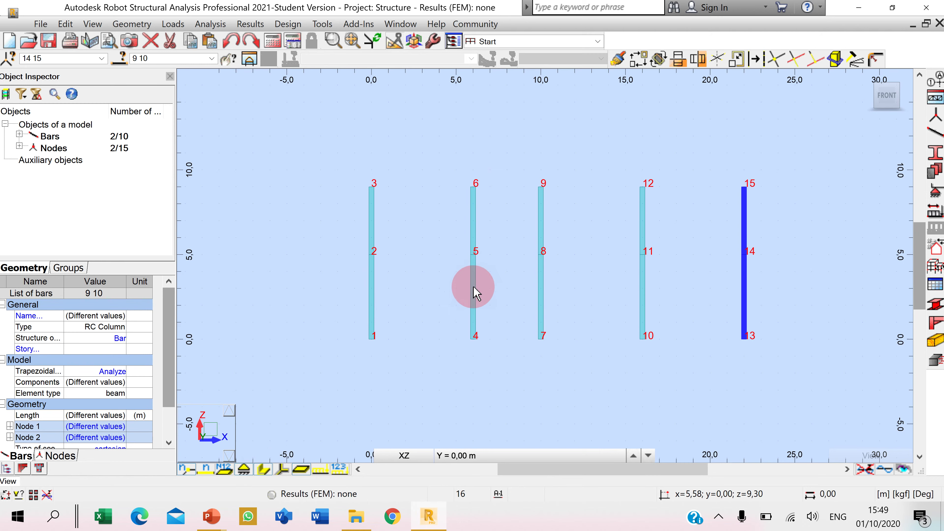
# Check the column sections on the PowerPoint slide, assign C C_30 to the column lines at X = 6, 10 and 22 m, and hide the section shapes.
pyautogui.hotkey('alt', 'Tab')
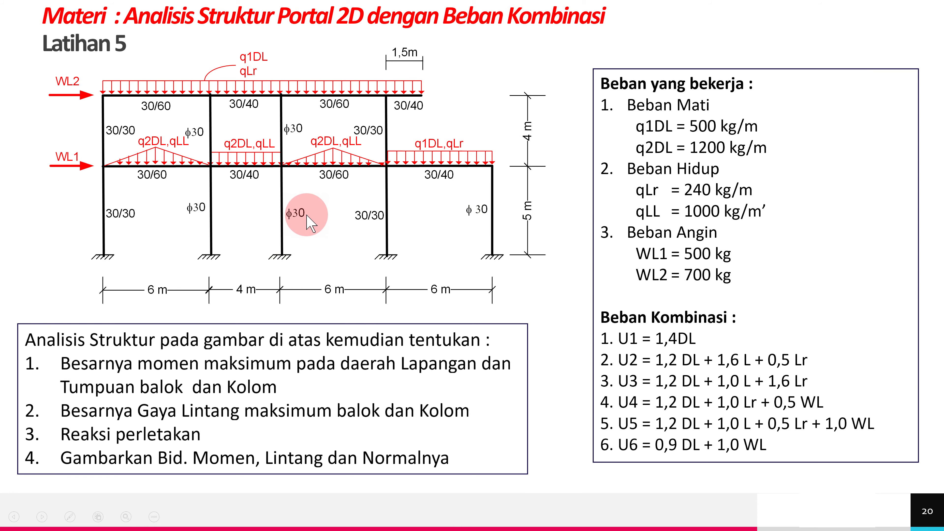
pyautogui.hotkey('alt', 'Tab')
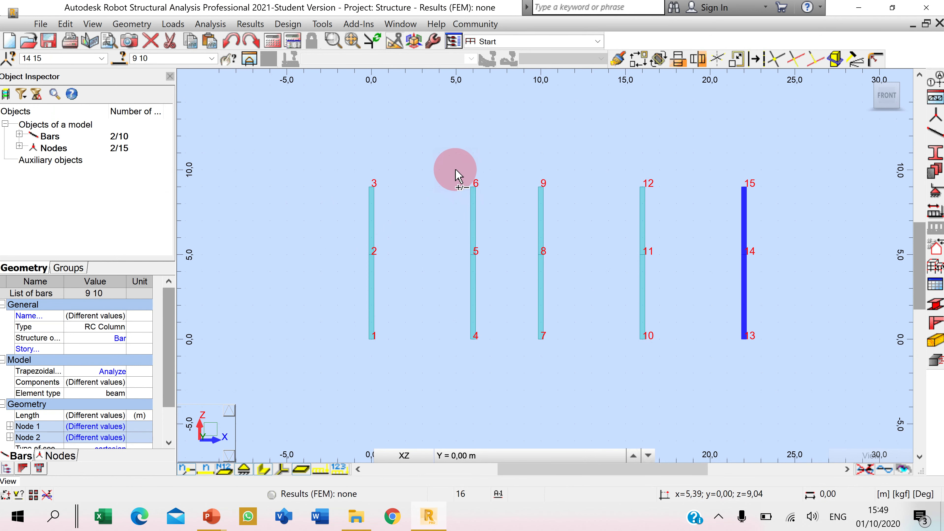
pyautogui.moveTo(450, 166); pyautogui.dragTo(569, 382)
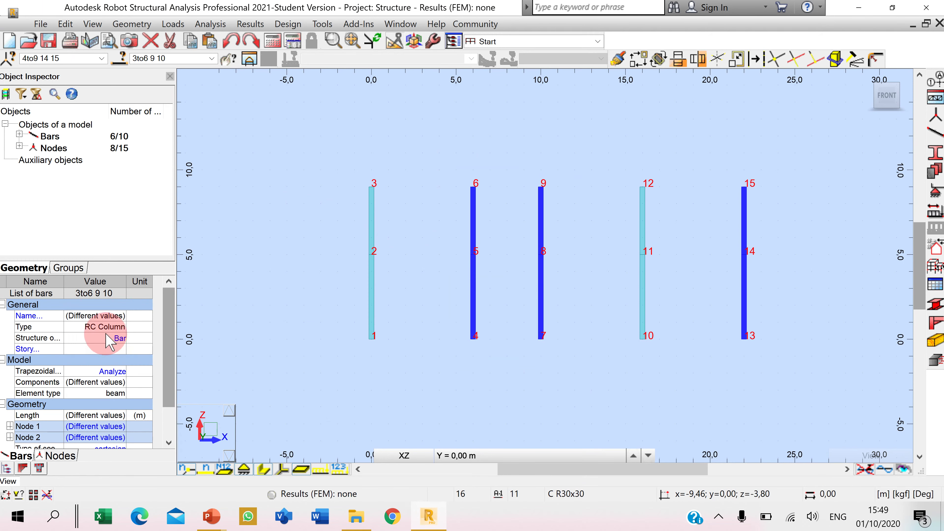
pyautogui.moveTo(166, 317); pyautogui.dragTo(169, 348)
pyautogui.click(106, 362)
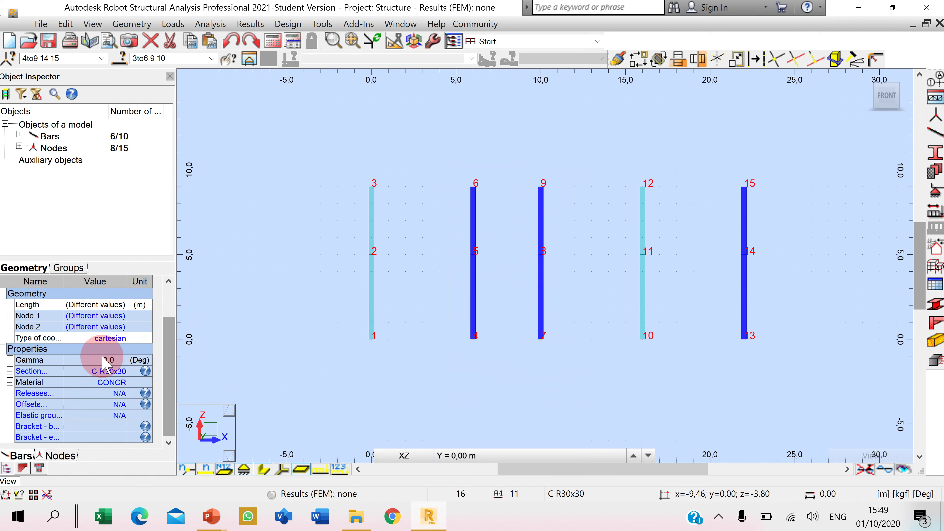
pyautogui.click(101, 372)
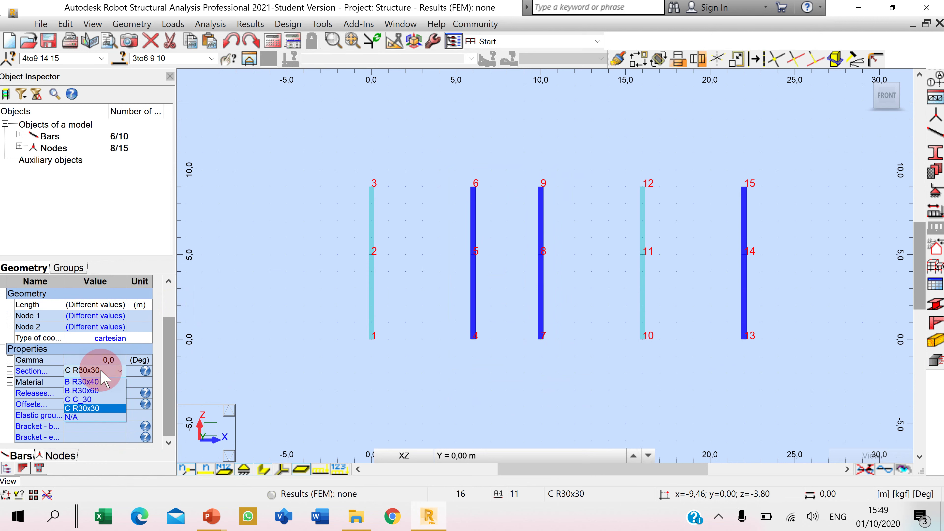
pyautogui.click(103, 399)
pyautogui.click(419, 347)
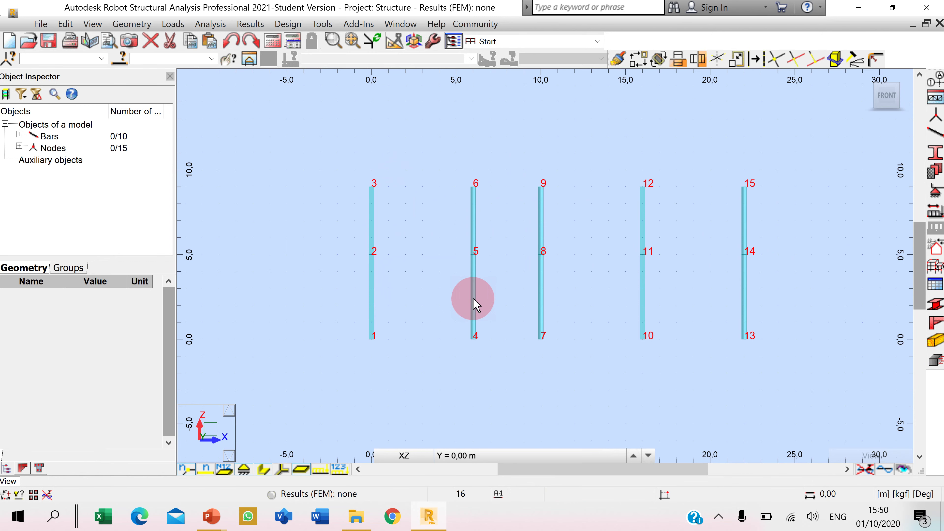
pyautogui.click(262, 469)
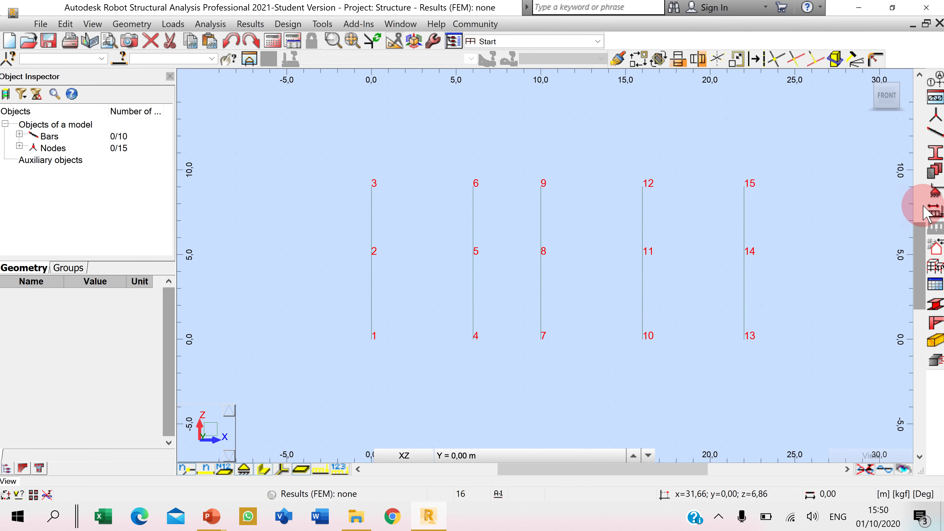
# Draw RC Beam bars with section B R30x60 from (0; 5) to (6; 5) and from (10; 5) to (16; 5) m.
pyautogui.click(934, 131)
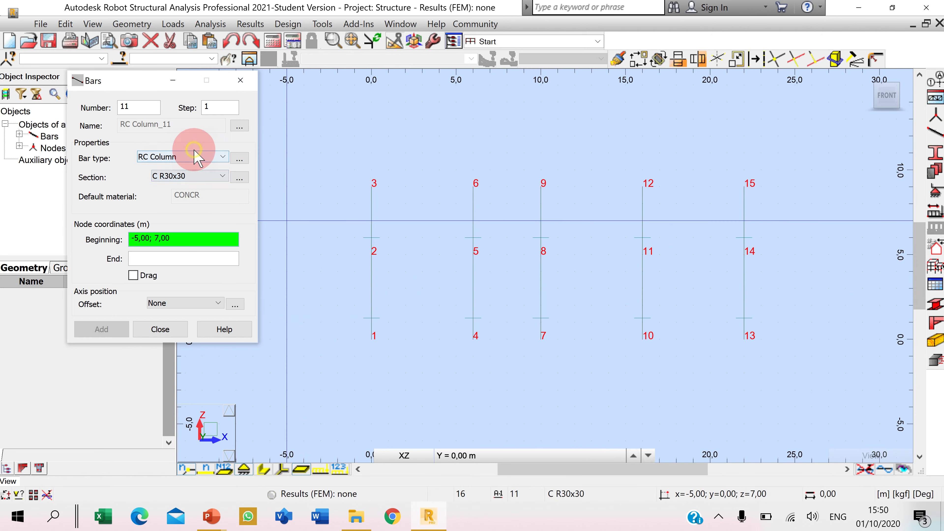
pyautogui.click(195, 169)
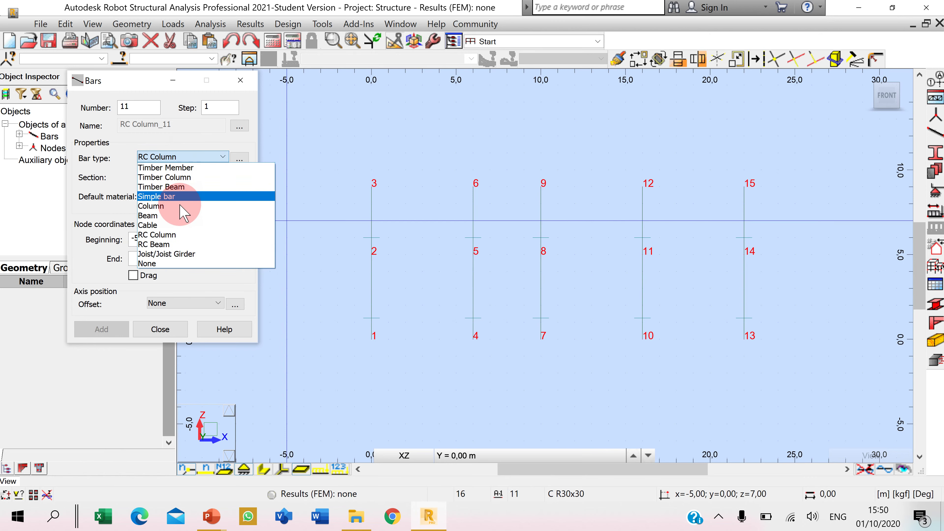
pyautogui.click(174, 244)
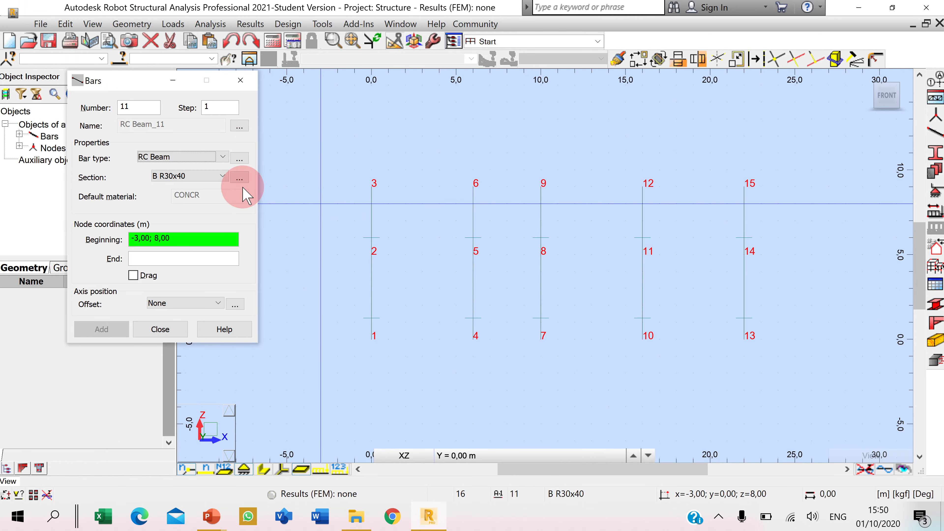
pyautogui.click(205, 178)
pyautogui.click(201, 196)
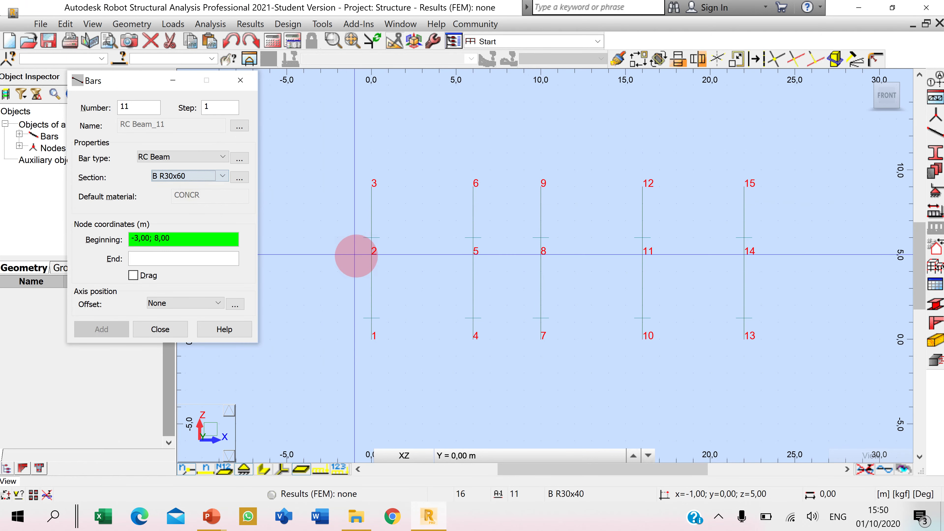
pyautogui.click(372, 254)
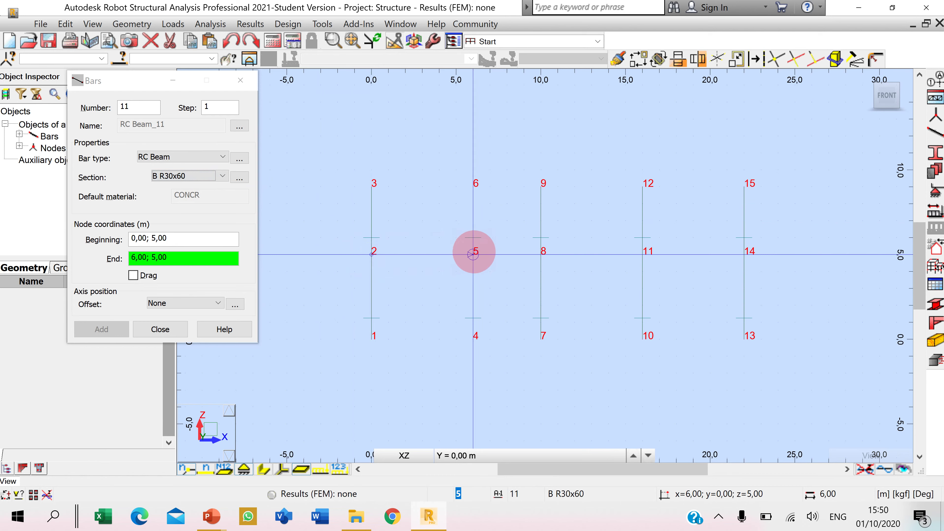
pyautogui.click(473, 253)
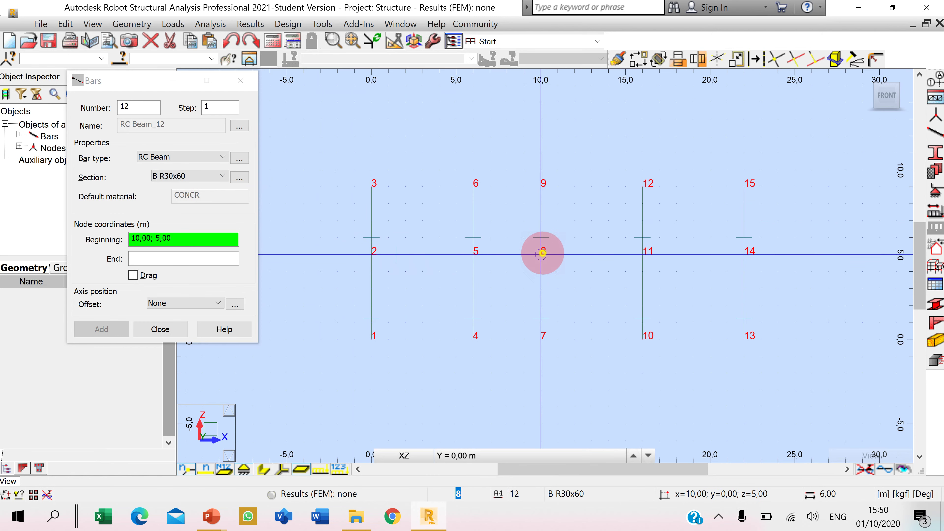
pyautogui.click(542, 253)
pyautogui.click(642, 254)
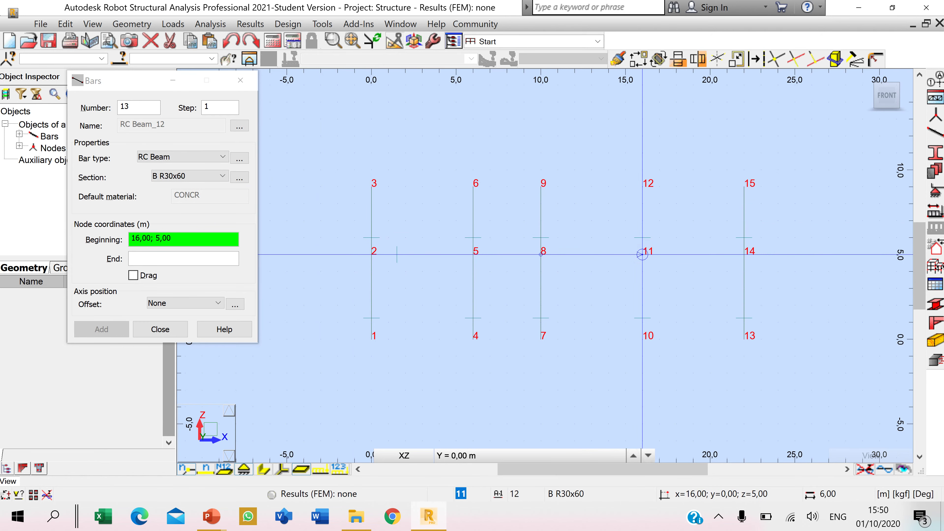
# Draw RC Beam bars with section B R30x40 from (6; 5) to (10; 5) and (16; 5) to (22; 5) m, and finish defining bars.
pyautogui.click(197, 177)
pyautogui.click(185, 187)
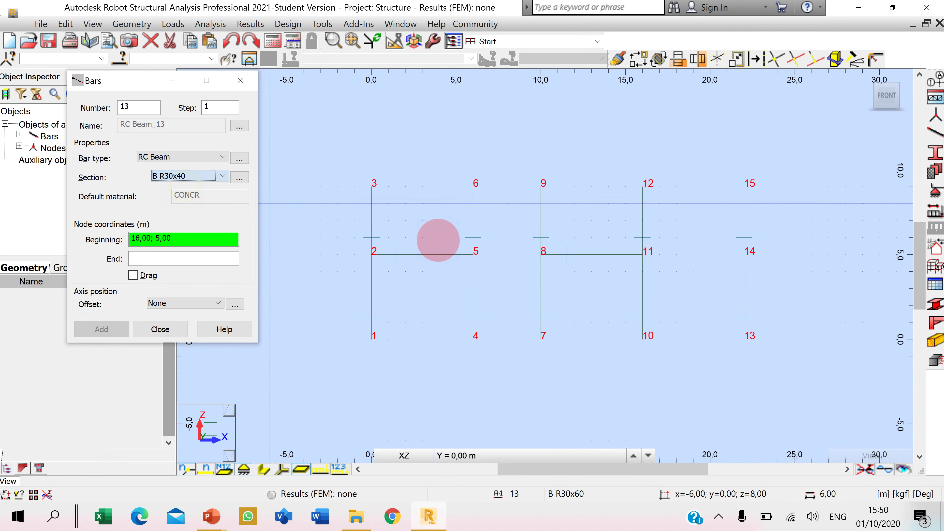
pyautogui.click(473, 253)
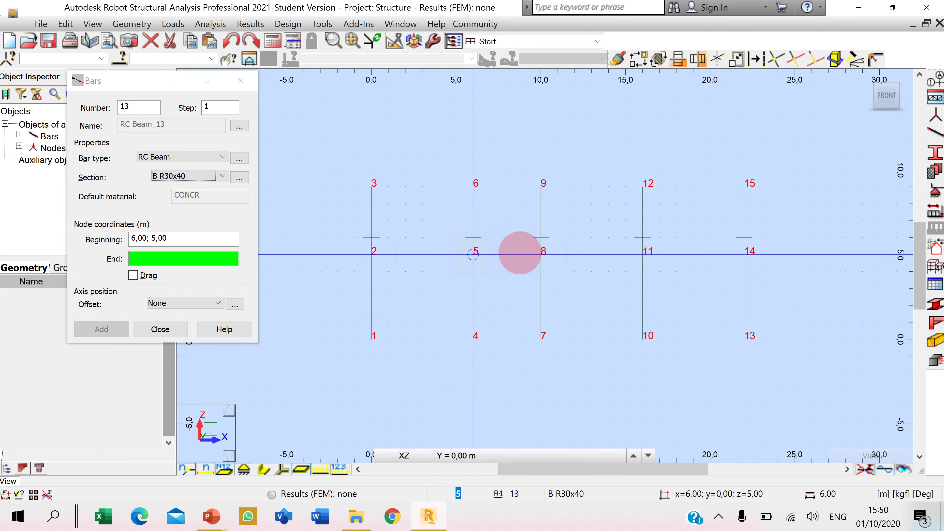
pyautogui.click(541, 255)
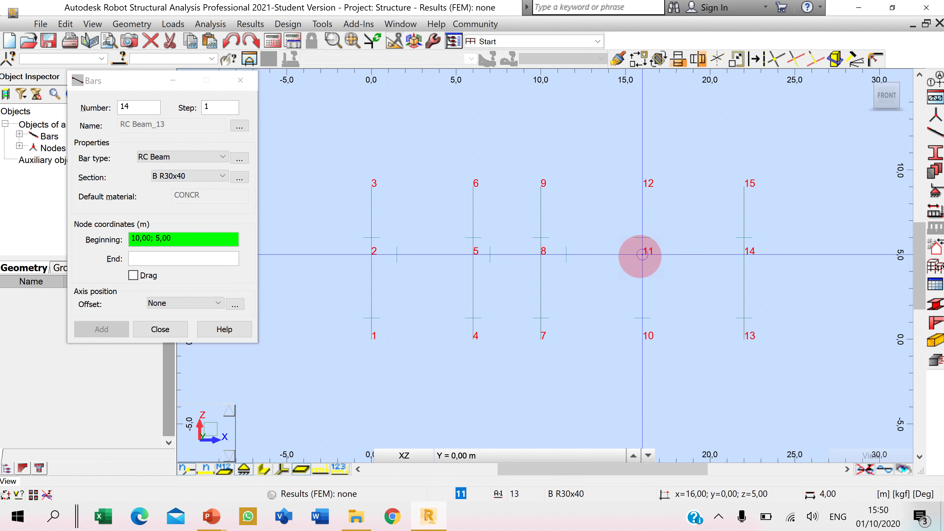
pyautogui.click(643, 255)
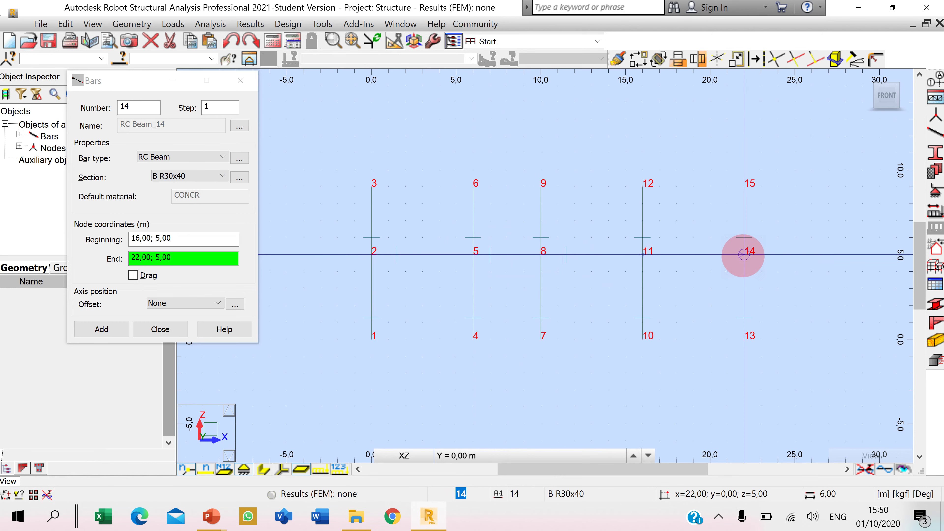
pyautogui.click(744, 254)
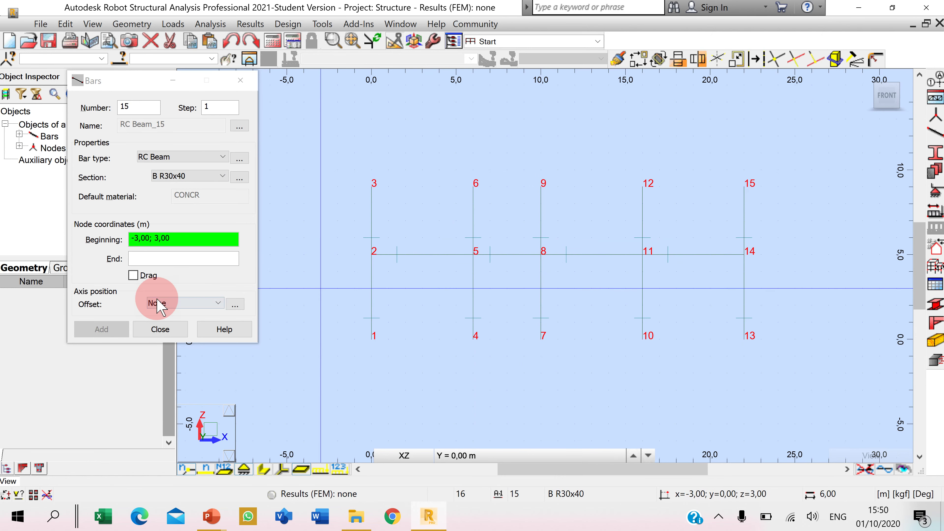
pyautogui.click(156, 329)
# Copy the four first-floor beams 4 m up along Z to the tops of the columns.
pyautogui.moveTo(320, 253); pyautogui.dragTo(745, 273)
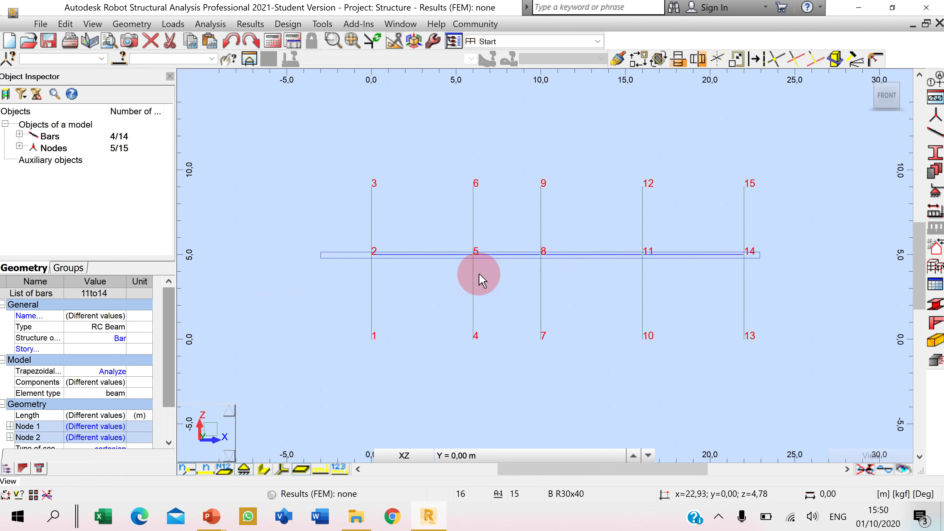
pyautogui.click(640, 60)
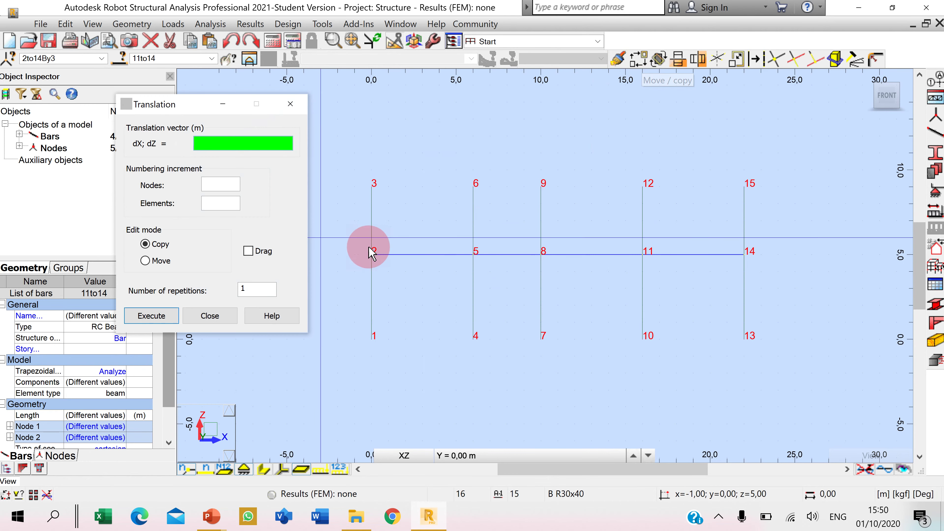
pyautogui.click(372, 187)
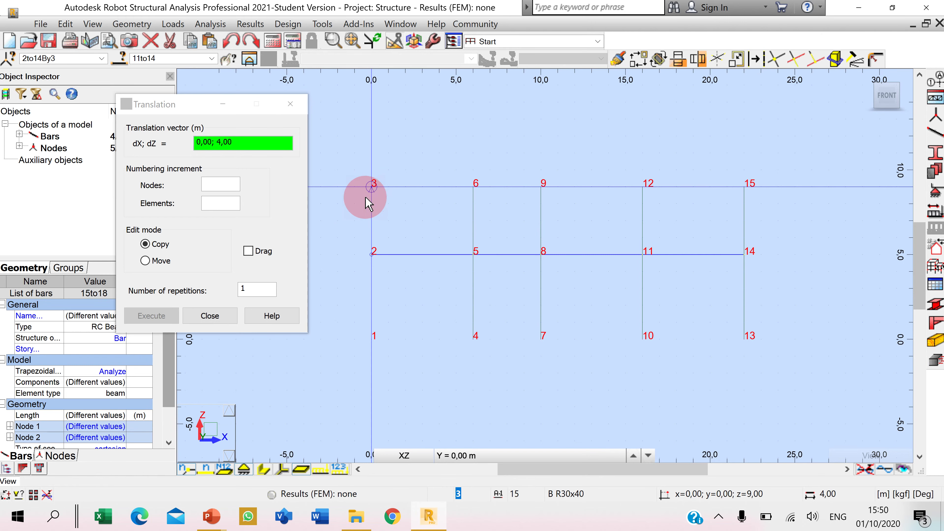
pyautogui.click(222, 317)
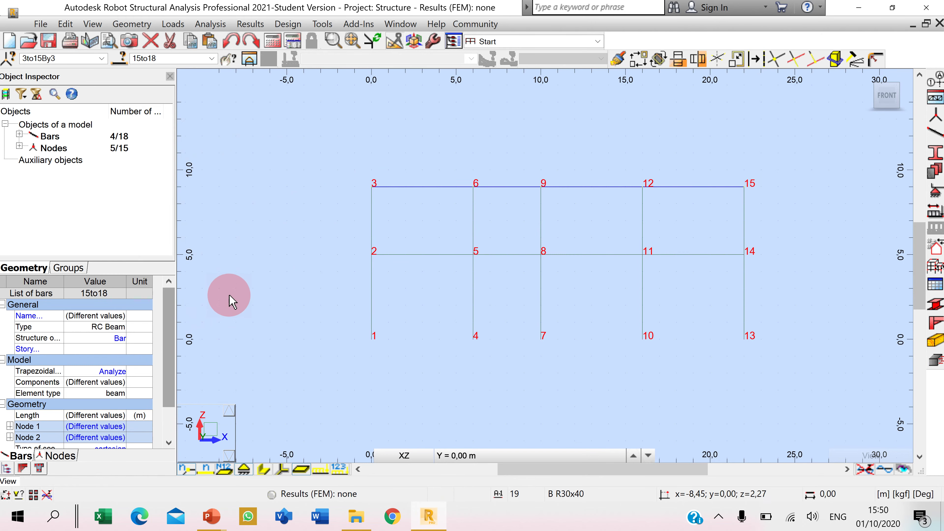
# Check the roof level on the PowerPoint slide and delete the upper column bar between nodes 14 and 15.
pyautogui.hotkey('alt', 'Tab')
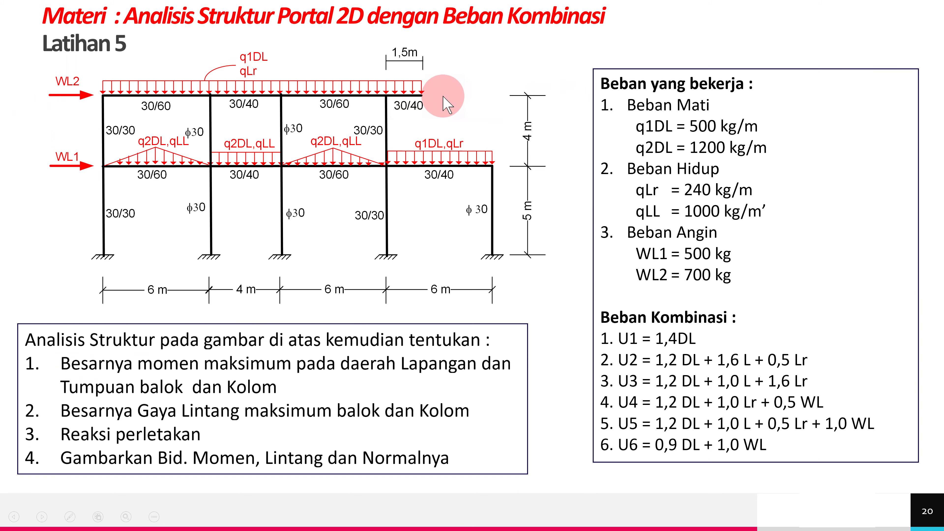
pyautogui.hotkey('alt', 'Tab')
pyautogui.moveTo(731, 213); pyautogui.dragTo(713, 207)
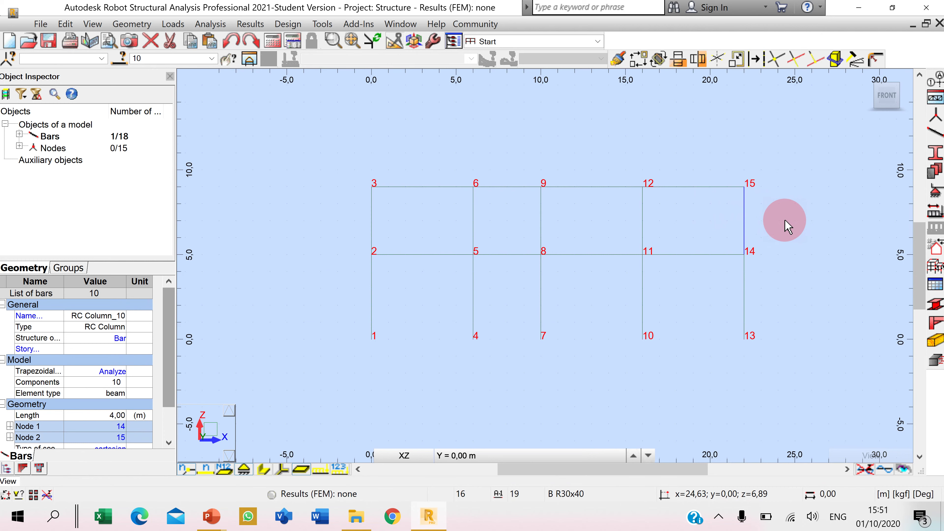
pyautogui.click(773, 224)
pyautogui.moveTo(743, 227); pyautogui.dragTo(730, 216)
pyautogui.click(731, 215)
pyautogui.press('Delete')
# Split the roof beam between nodes 12 and 15 into separate bars at a distance of 1.5 m and delete the outer part.
pyautogui.moveTo(713, 204); pyautogui.dragTo(687, 174)
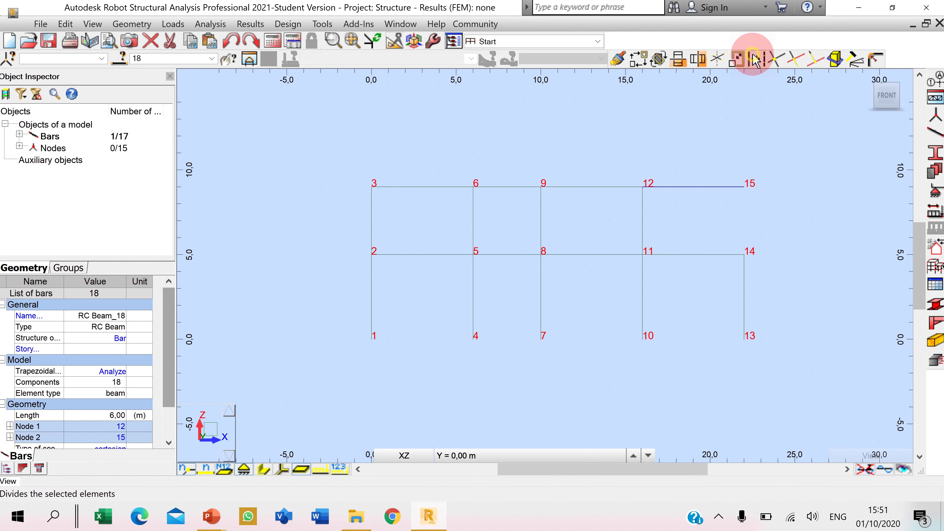
pyautogui.click(755, 59)
pyautogui.moveTo(769, 76); pyautogui.dragTo(282, 72)
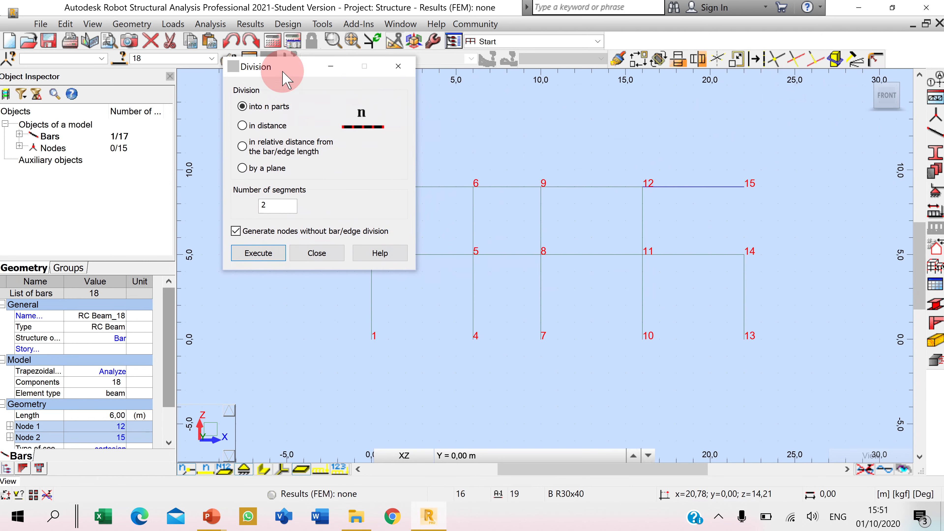
pyautogui.click(262, 126)
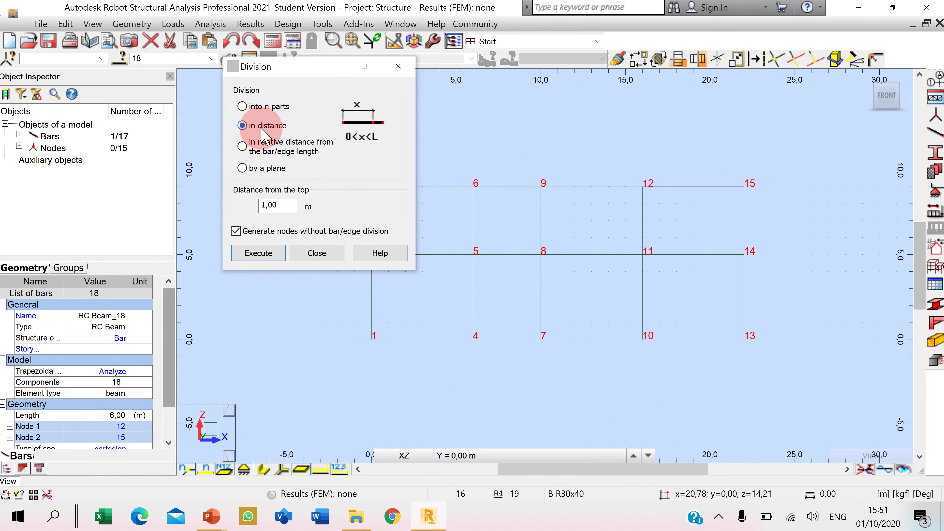
pyautogui.doubleClick(275, 206)
pyautogui.write('1')
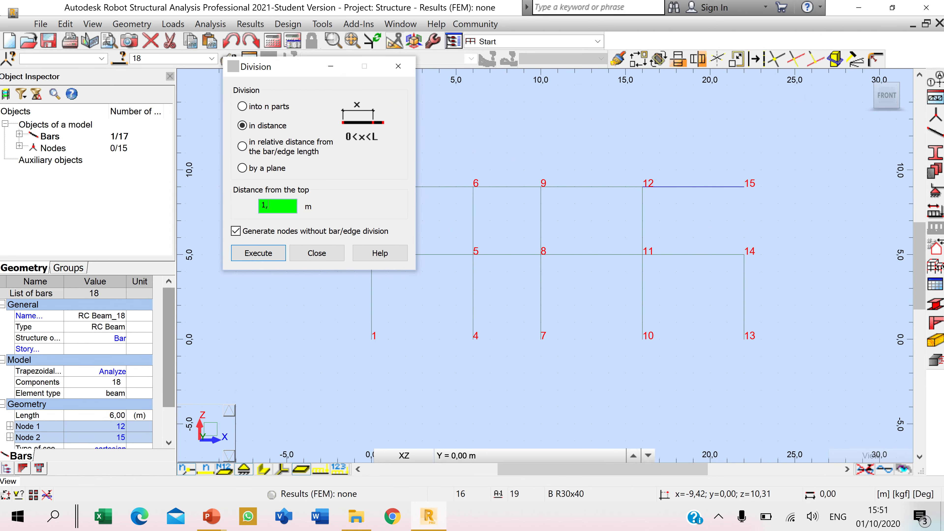
pyautogui.click(229, 225)
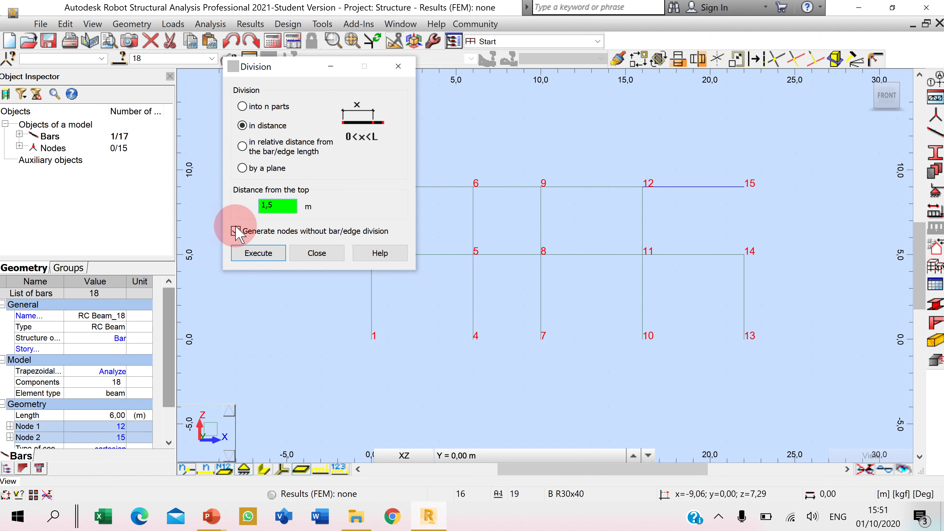
pyautogui.click(262, 247)
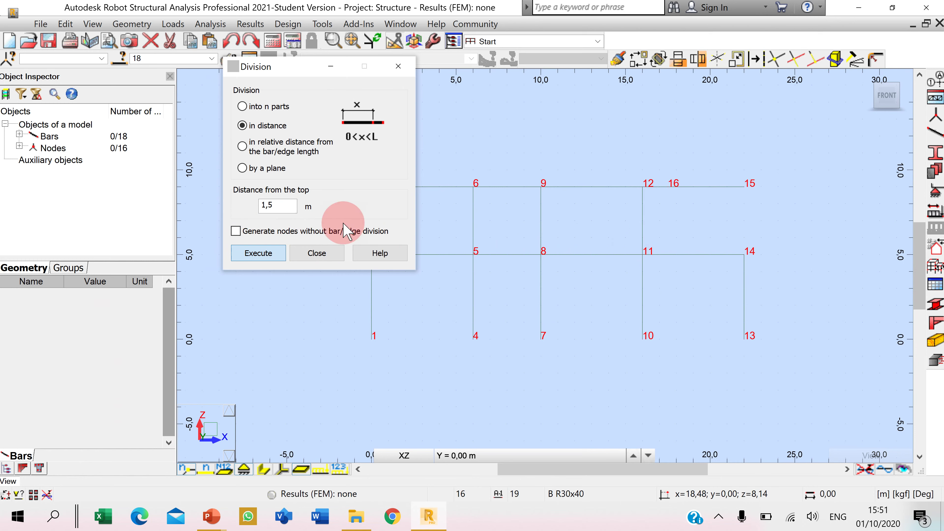
pyautogui.click(317, 253)
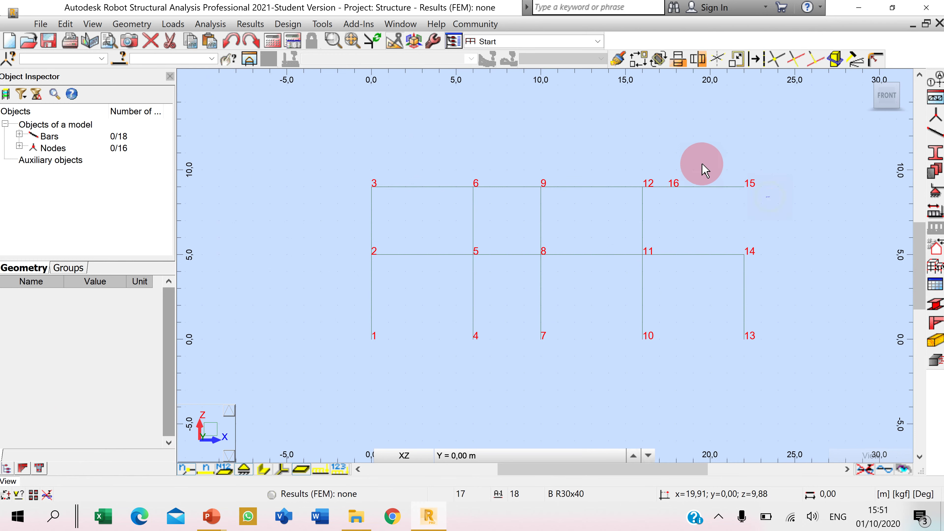
pyautogui.click(701, 160)
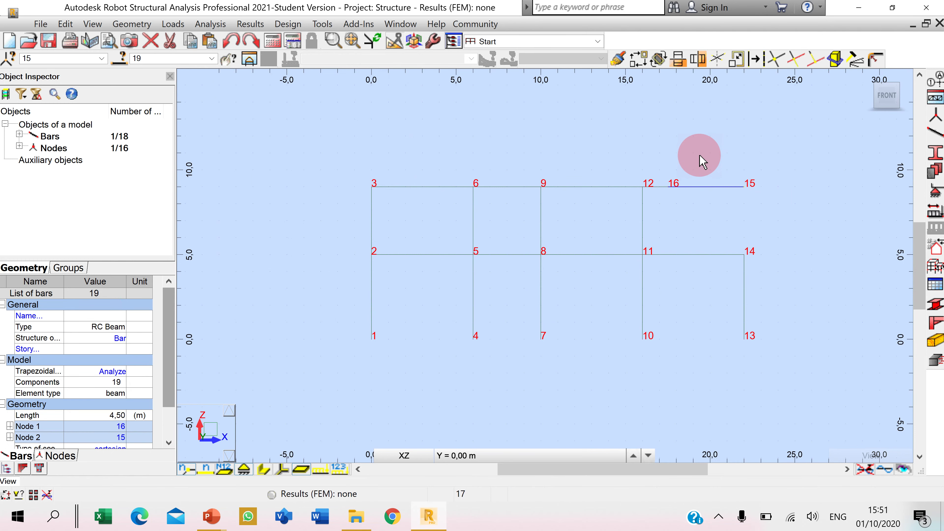
pyautogui.press('Delete')
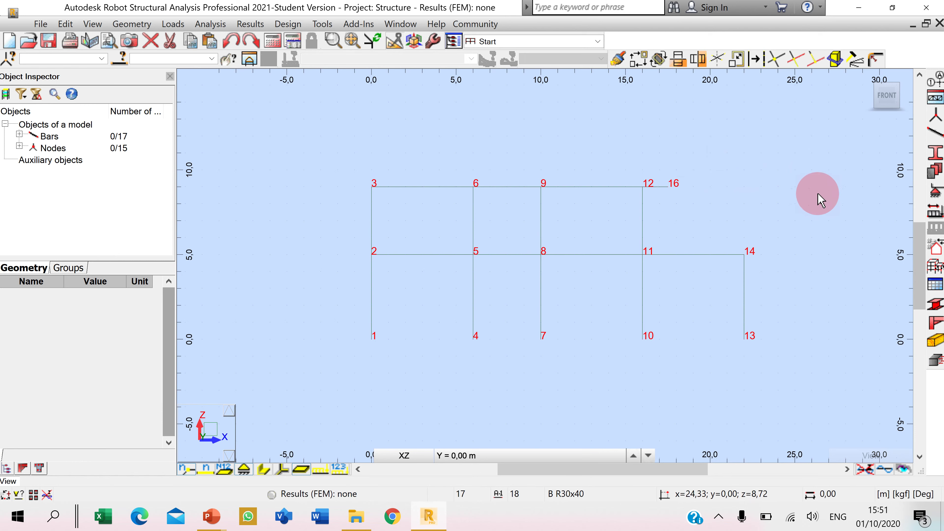
# Assign Fixed supports to the five column base nodes 1, 4, 7, 10 and 13.
pyautogui.click(931, 194)
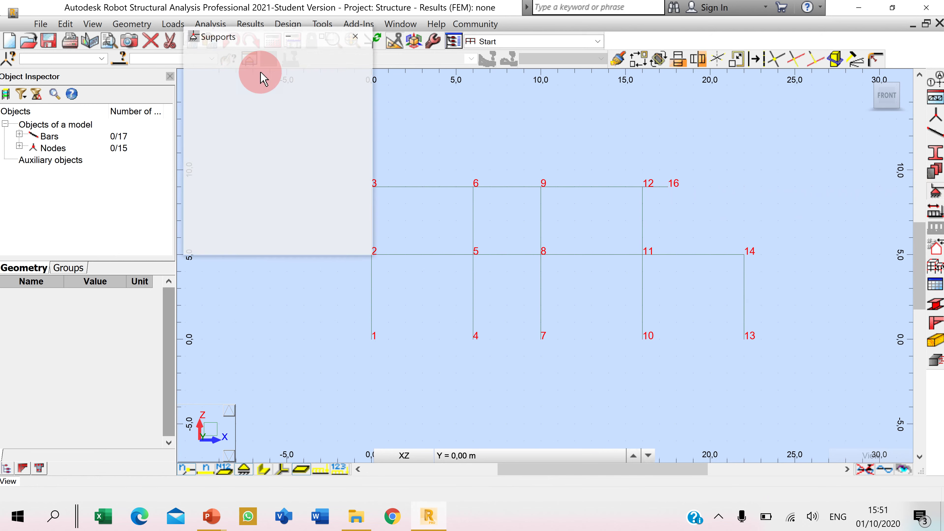
pyautogui.moveTo(249, 40); pyautogui.dragTo(133, 54)
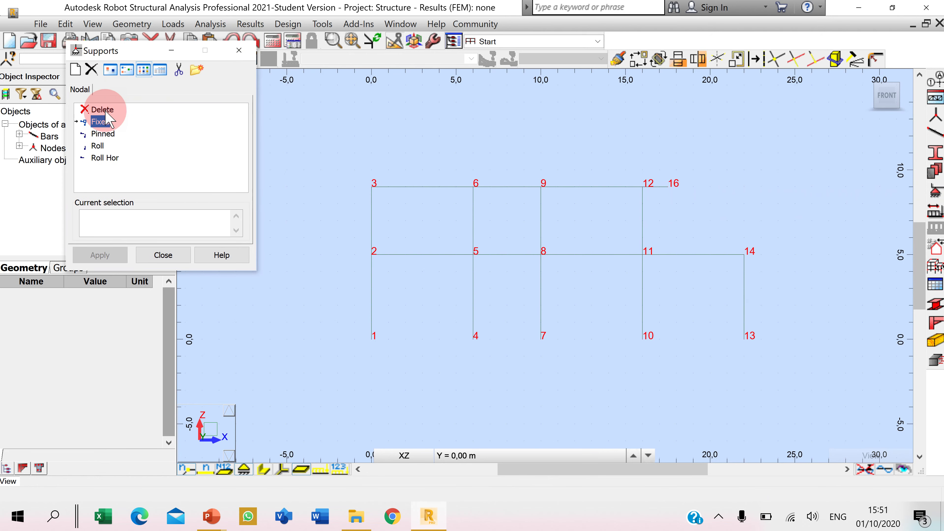
pyautogui.click(92, 225)
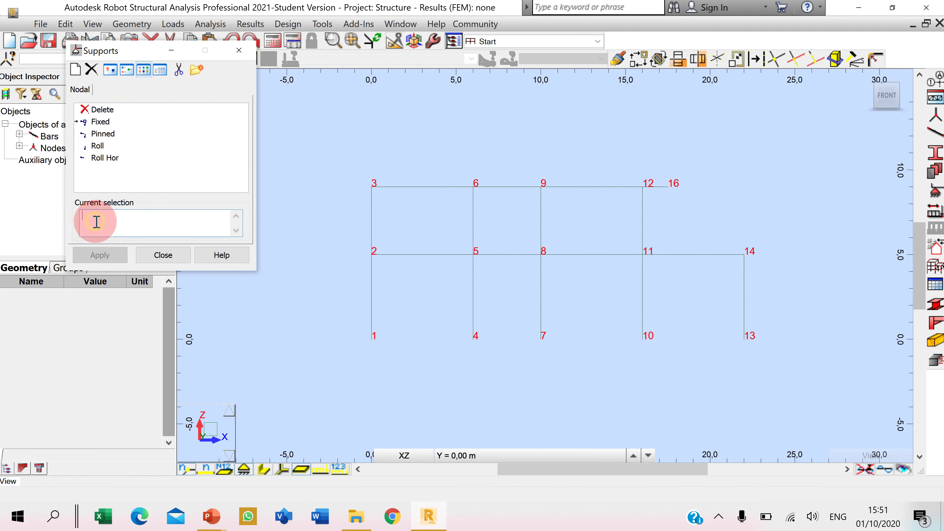
pyautogui.moveTo(327, 308); pyautogui.dragTo(784, 371)
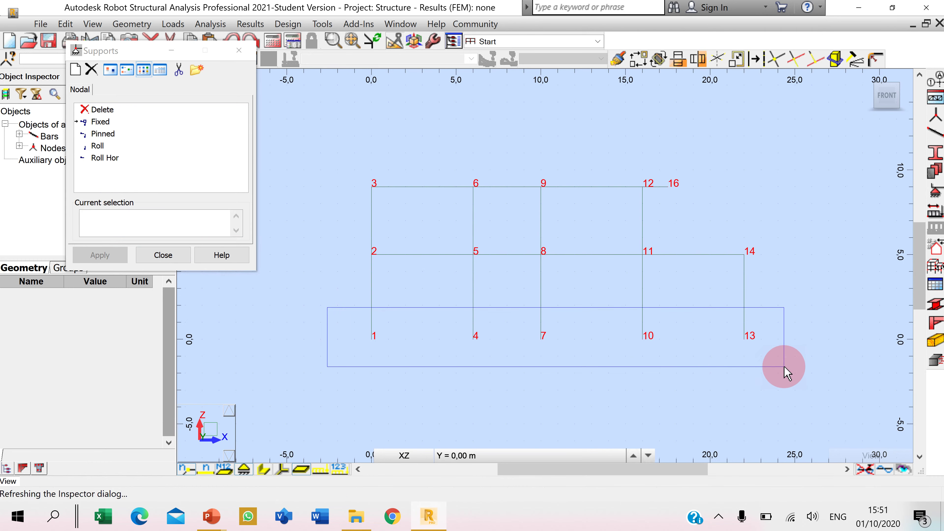
pyautogui.click(97, 255)
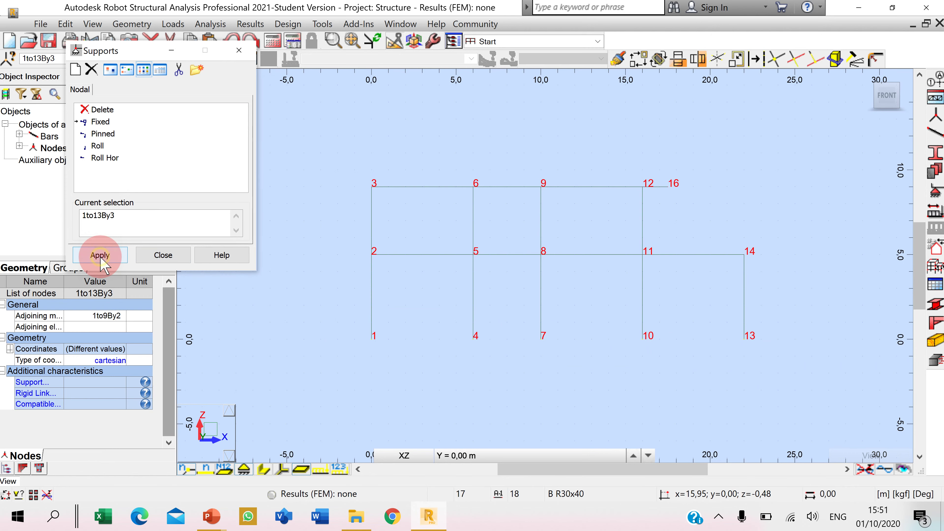
pyautogui.click(160, 256)
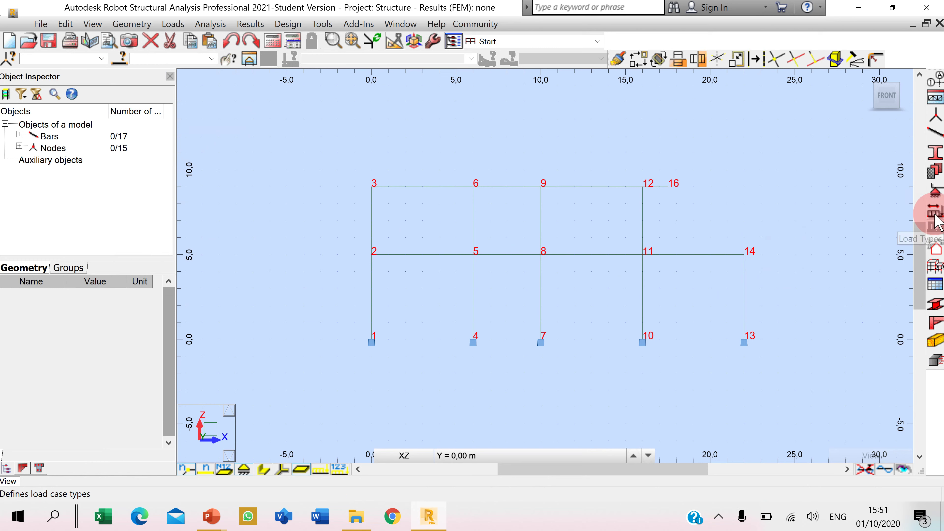
# Define the load cases DL1 with nature dead and Lr with nature live.
pyautogui.click(935, 216)
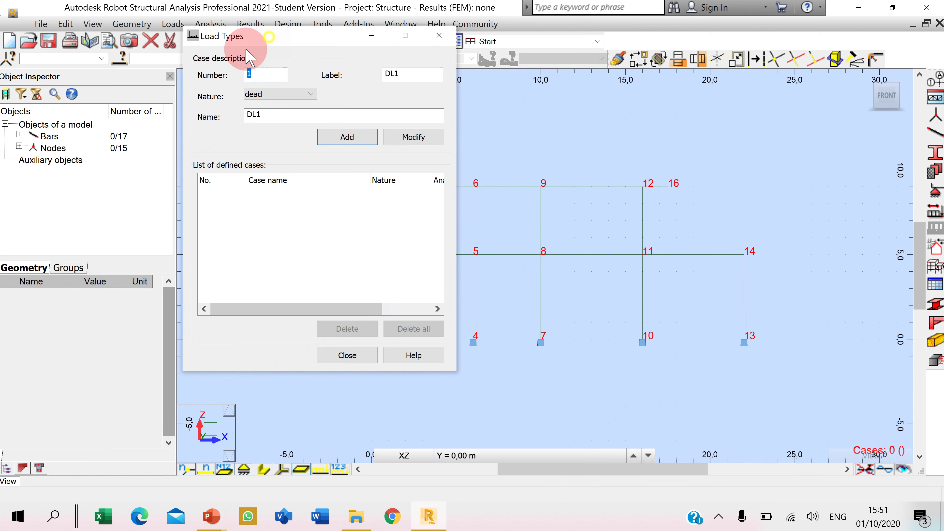
pyautogui.moveTo(270, 38); pyautogui.dragTo(186, 44)
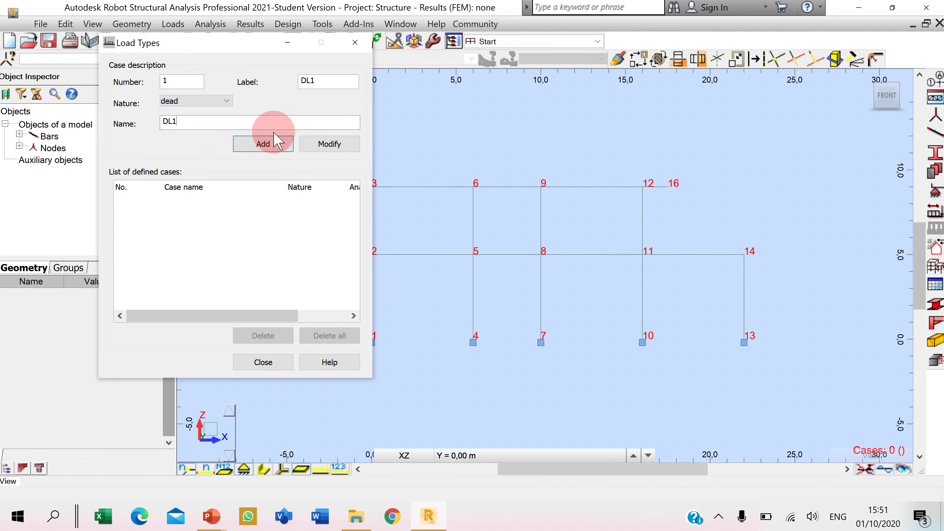
pyautogui.click(263, 144)
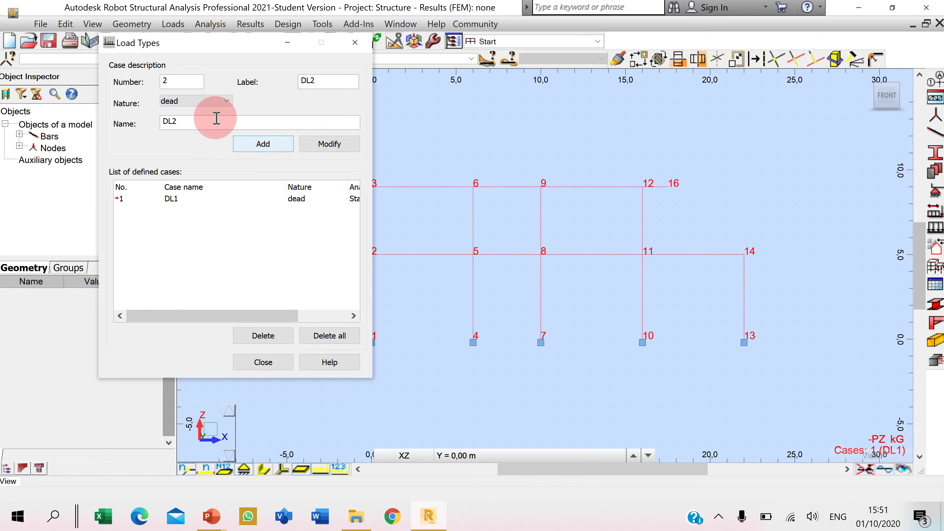
pyautogui.click(217, 103)
pyautogui.click(206, 120)
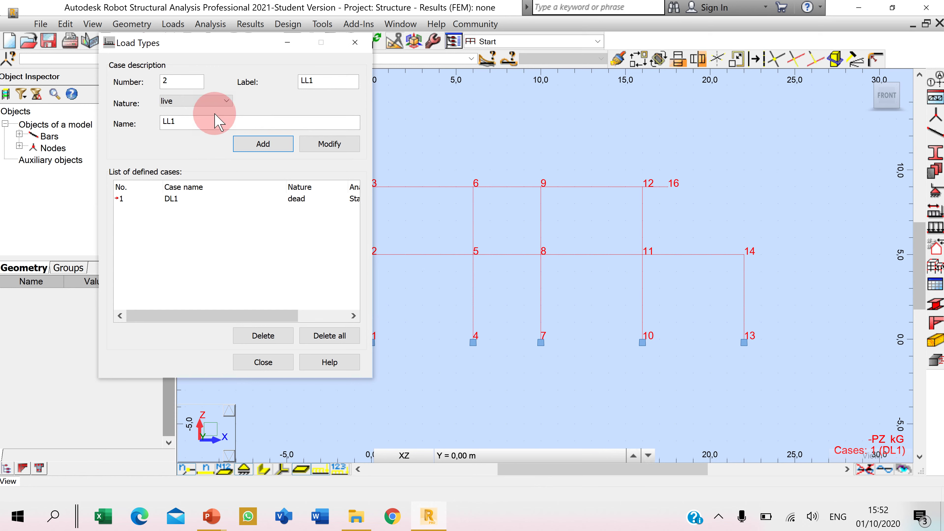
pyautogui.click(218, 121)
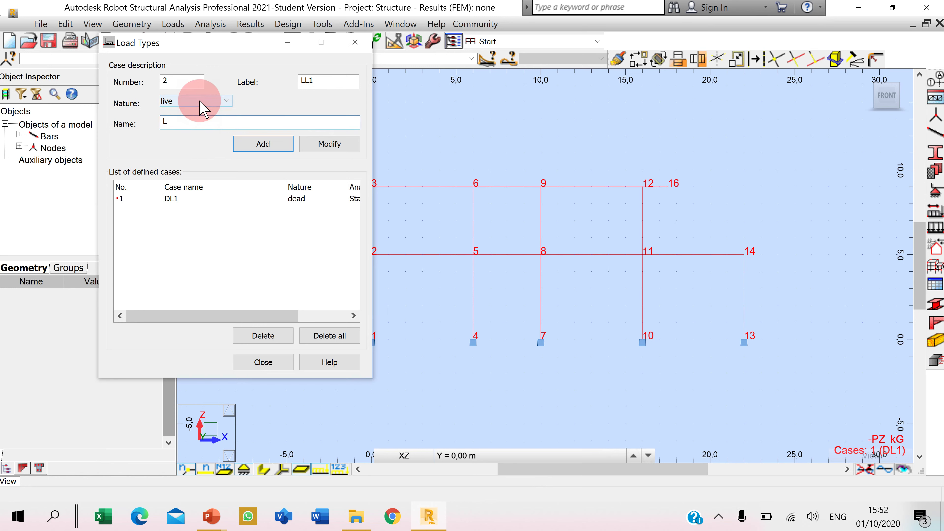
pyautogui.write('r')
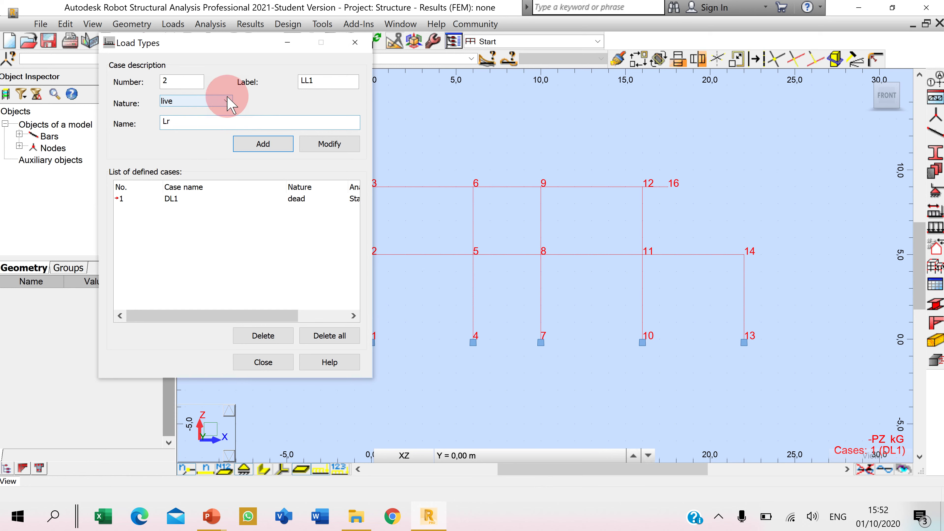
pyautogui.click(241, 146)
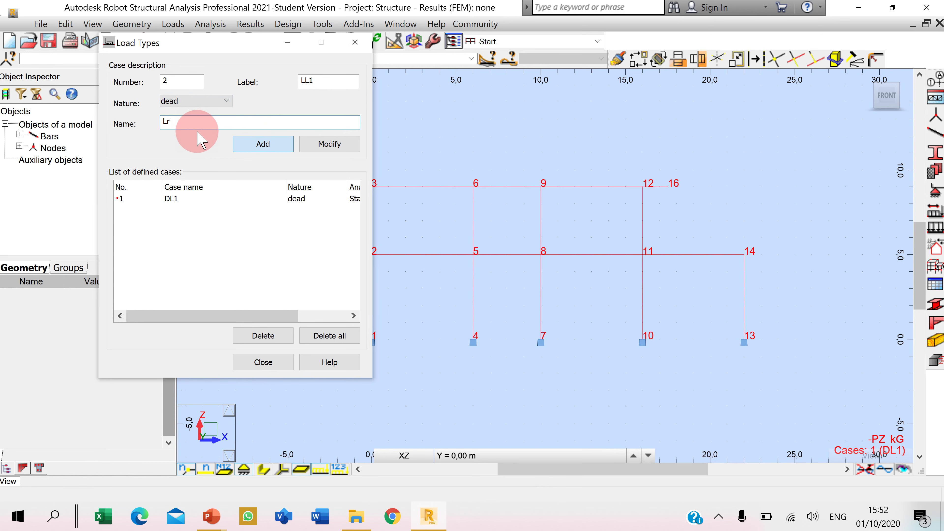
# Add the load cases LL with nature live and WIND1 with nature wind, and finish defining load types.
pyautogui.click(199, 123)
pyautogui.press('BackSpace')
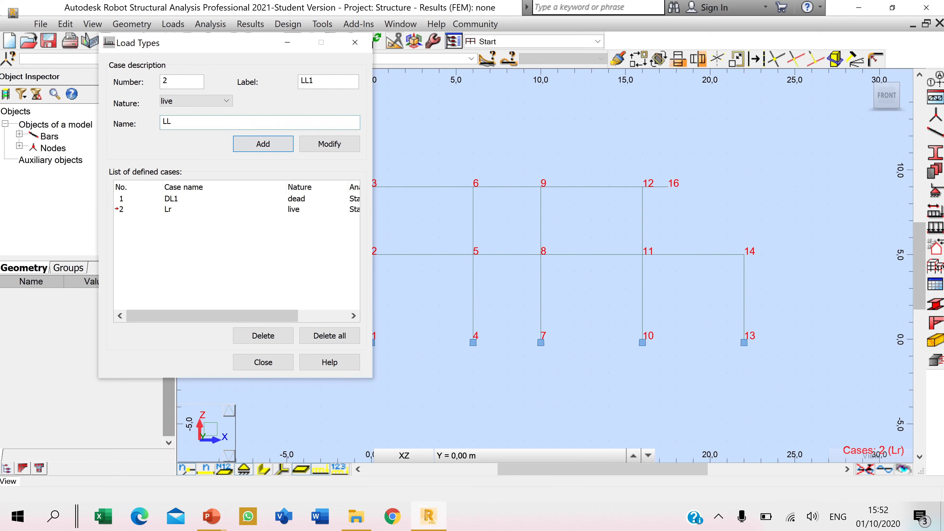
pyautogui.click(225, 123)
pyautogui.click(276, 148)
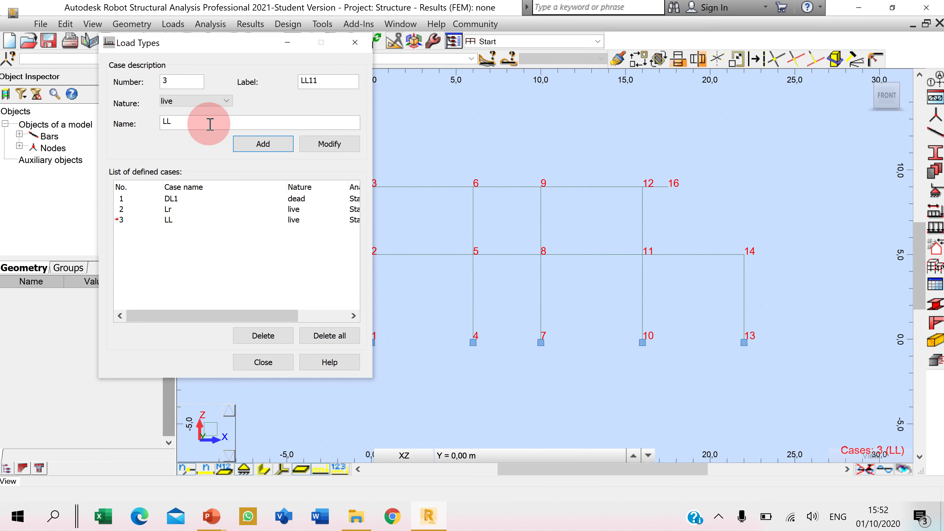
pyautogui.click(223, 106)
pyautogui.click(206, 126)
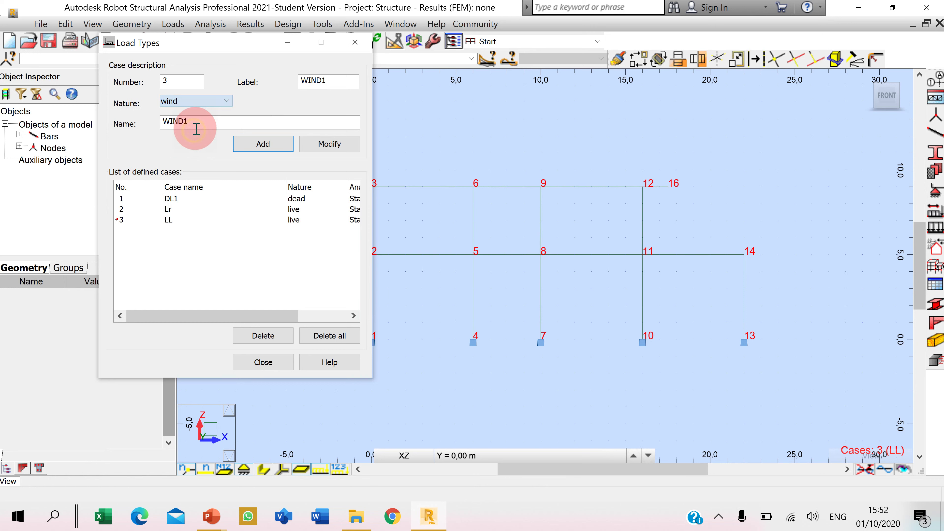
pyautogui.click(261, 145)
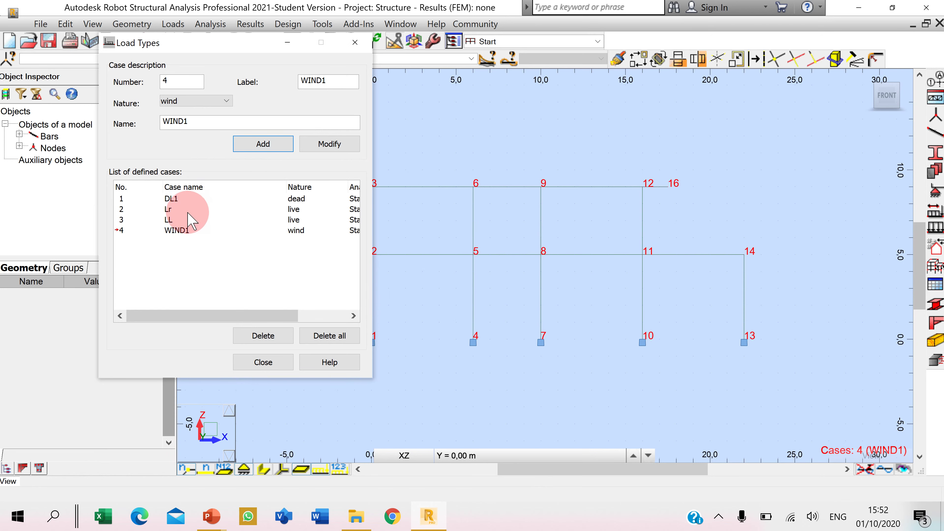
pyautogui.click(182, 232)
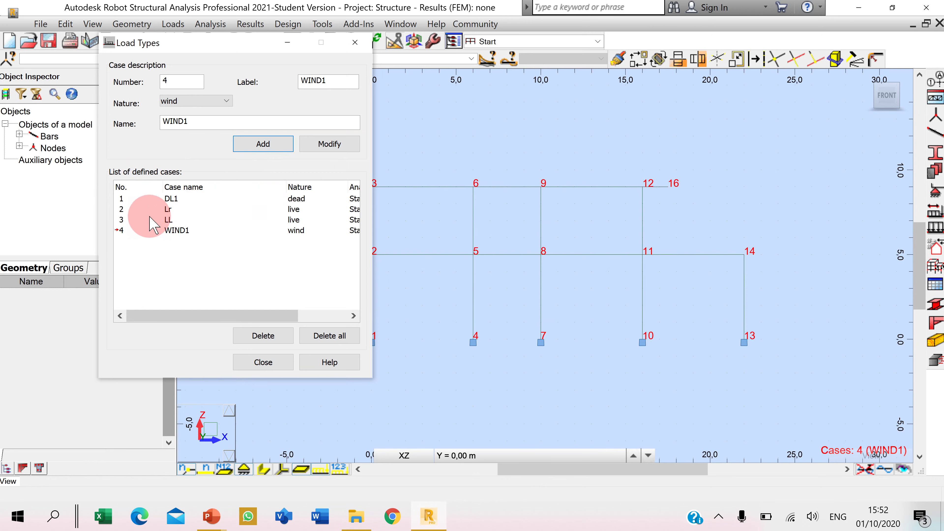
pyautogui.click(263, 362)
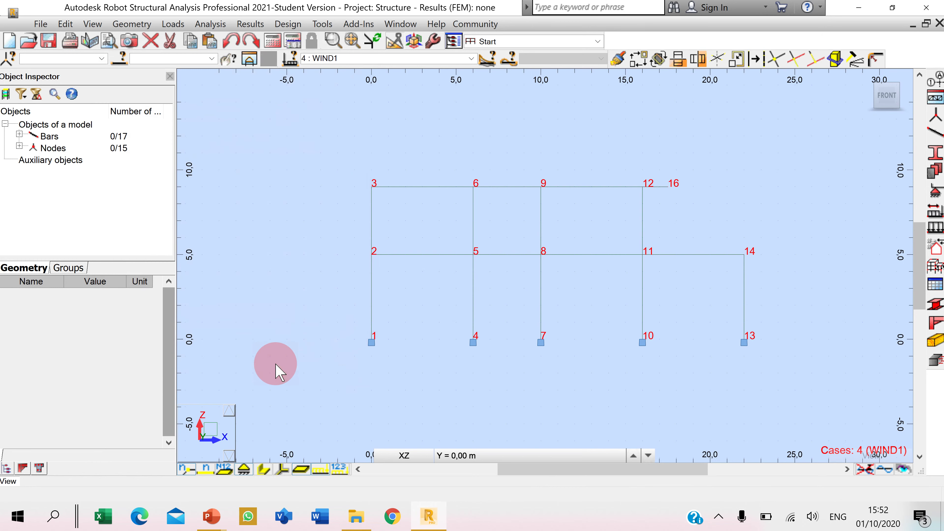
# Make DL1 the active load case, start defining loads, and check the dead loads on the PowerPoint slide.
pyautogui.click(471, 58)
pyautogui.click(383, 70)
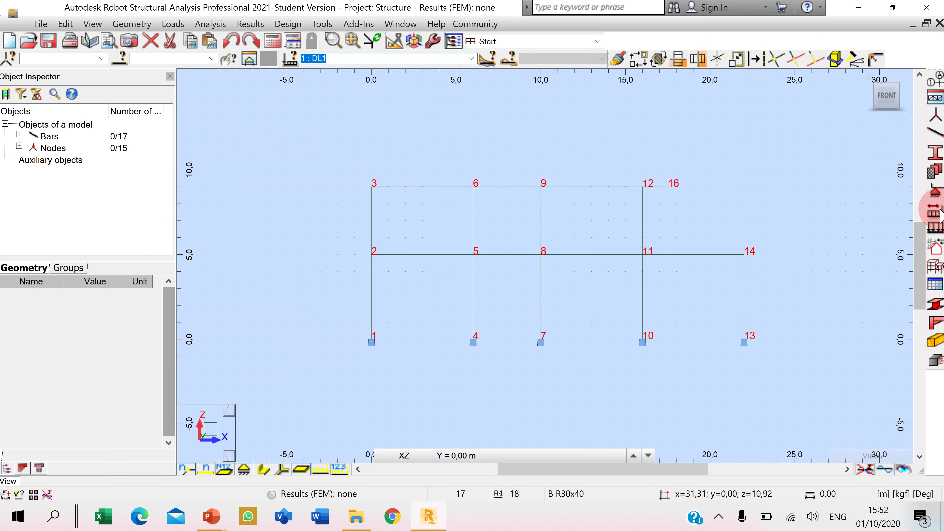
pyautogui.click(938, 227)
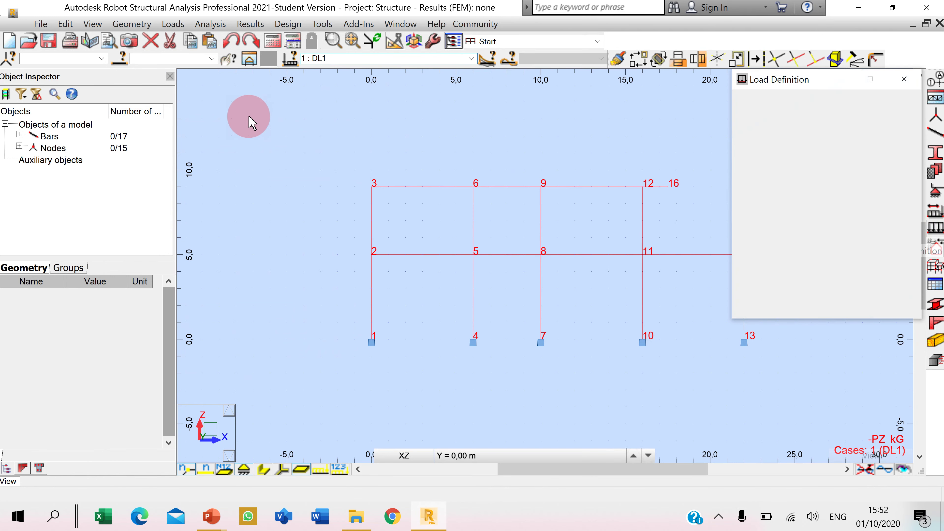
pyautogui.moveTo(794, 79); pyautogui.dragTo(133, 88)
pyautogui.hotkey('alt', 'Tab')
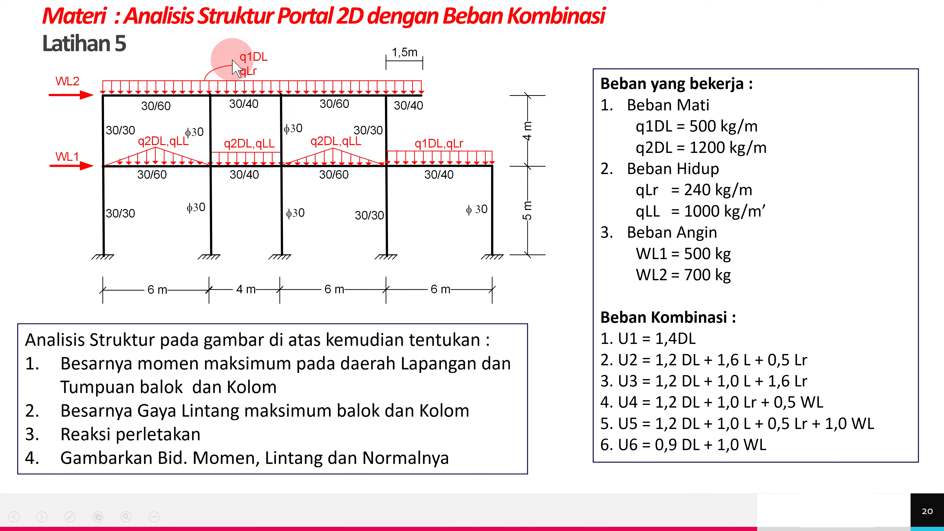
pyautogui.hotkey('alt', 'Tab')
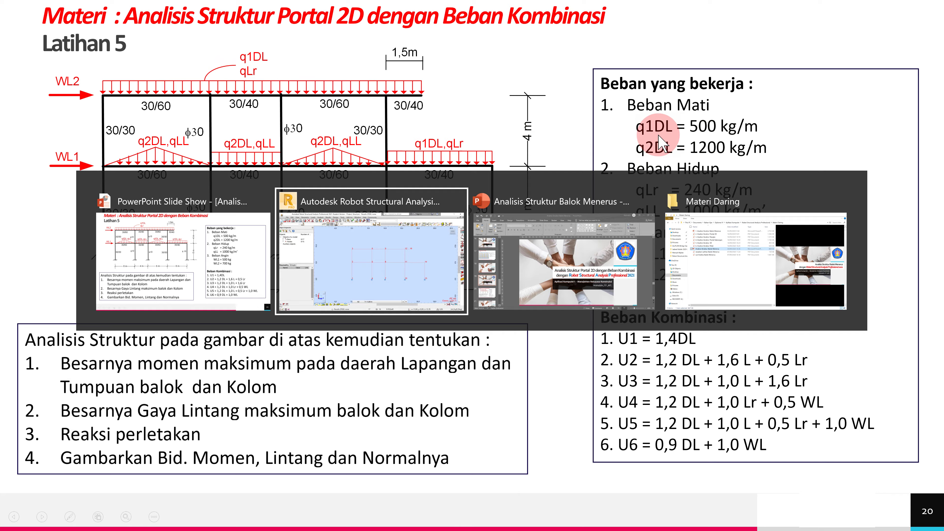
# Apply a uniform load of -500 kgf/m along Z to all roof beams, the cantilever, and the beam between nodes 11 and 14.
pyautogui.click(121, 144)
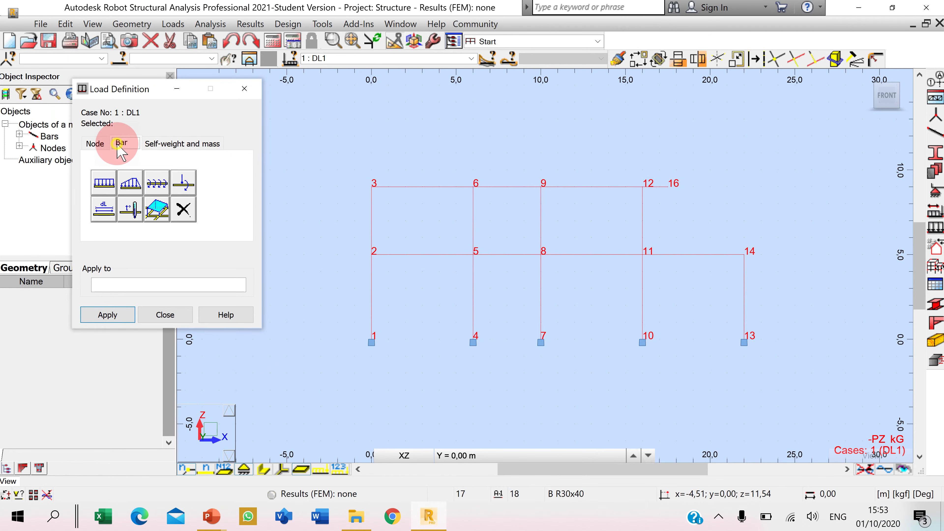
pyautogui.click(99, 184)
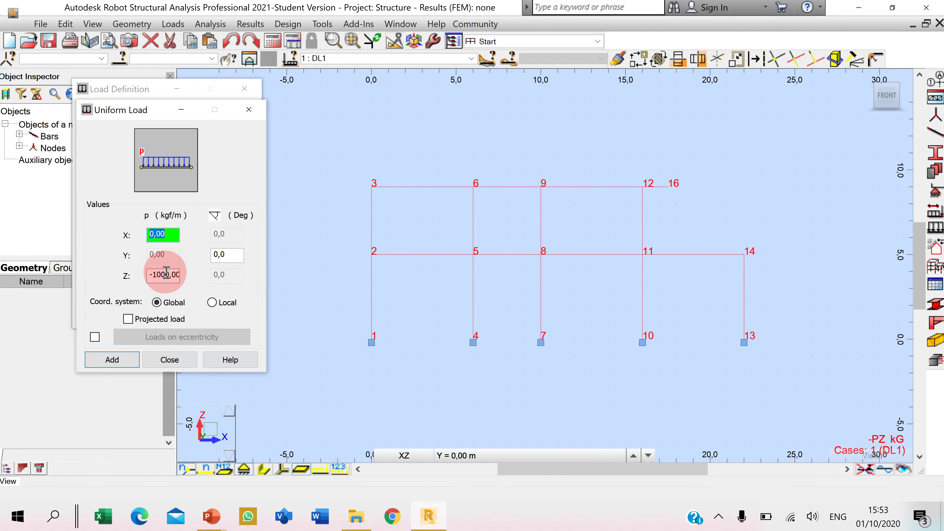
pyautogui.moveTo(170, 274); pyautogui.dragTo(116, 281)
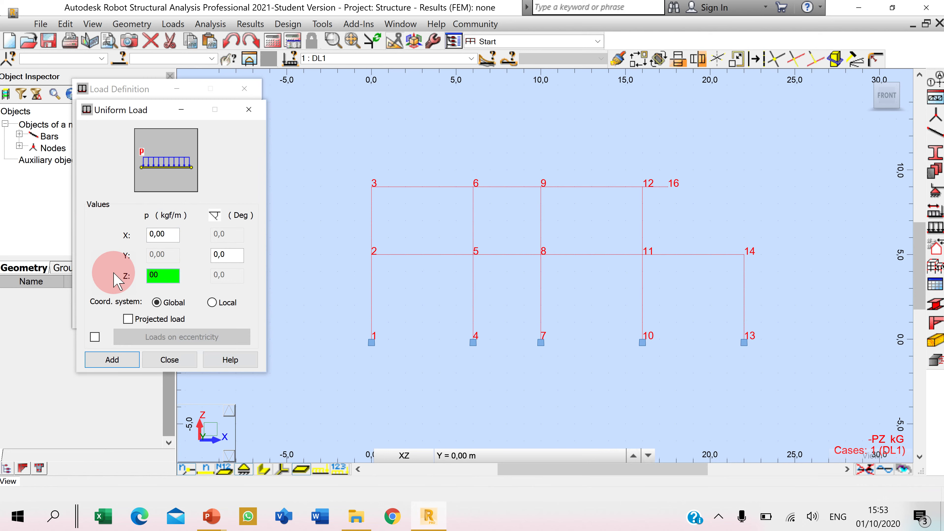
pyautogui.write('-5')
pyautogui.click(127, 359)
pyautogui.click(432, 186)
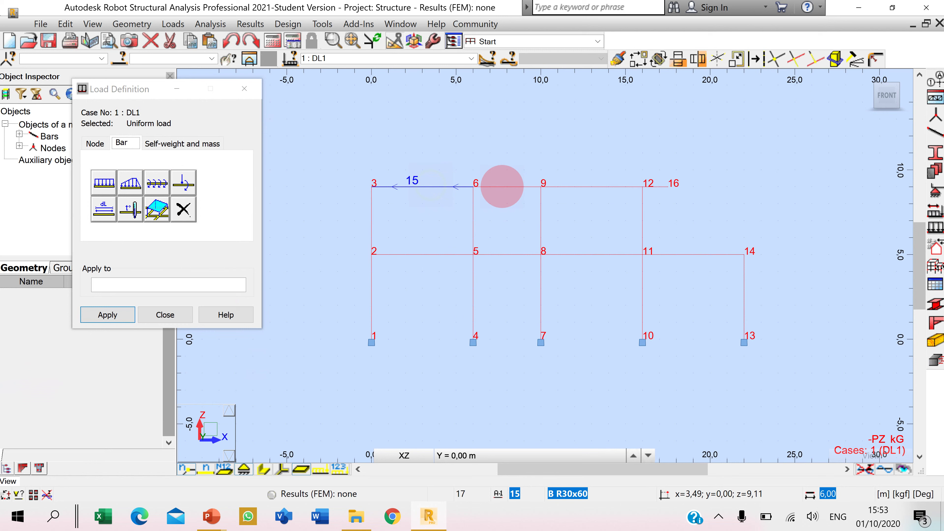
pyautogui.click(509, 188)
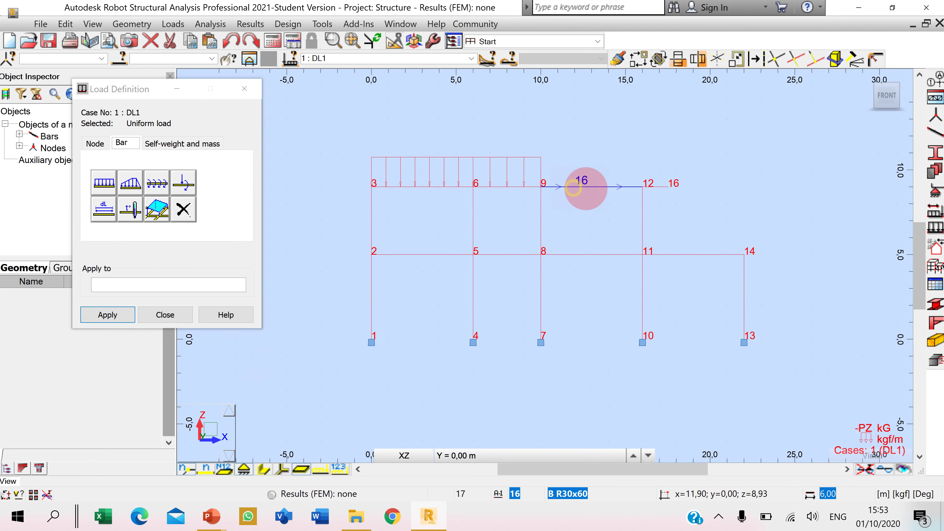
pyautogui.click(653, 189)
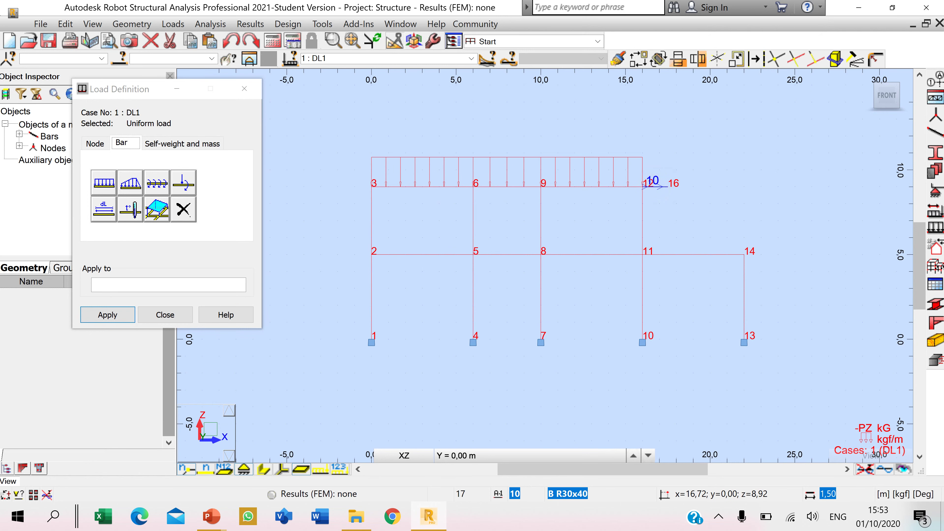
pyautogui.click(677, 257)
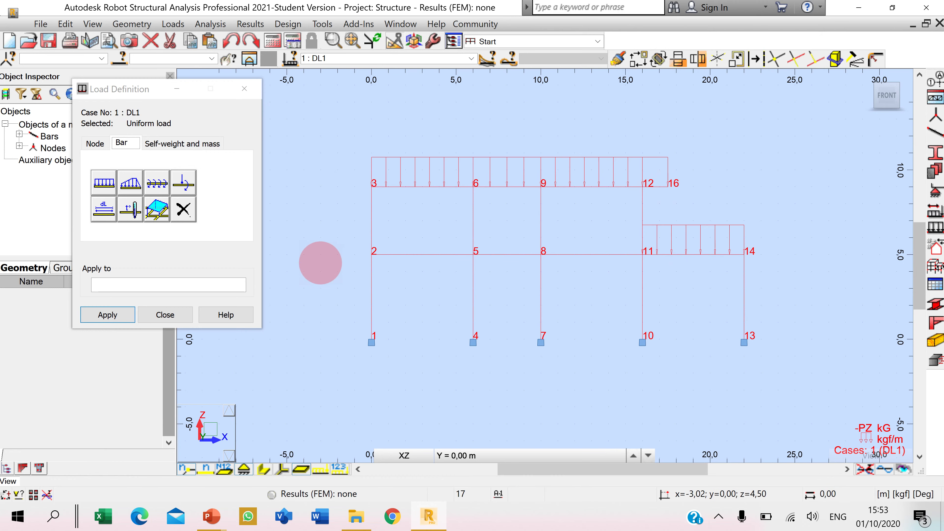
# Check the exercise slide and apply a uniform load of -1200 kgf/m along Z to the beam between nodes 5 and 8.
pyautogui.hotkey('alt', 'Tab')
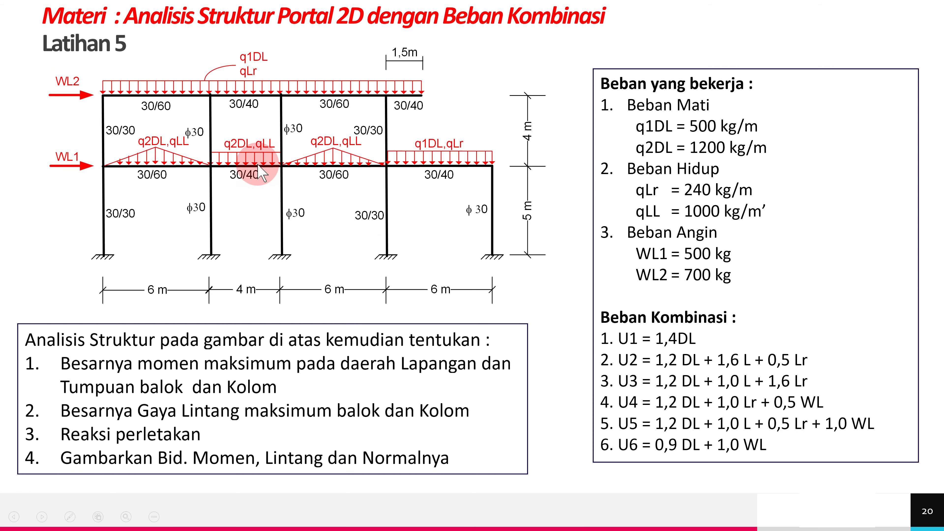
pyautogui.hotkey('alt', 'Tab')
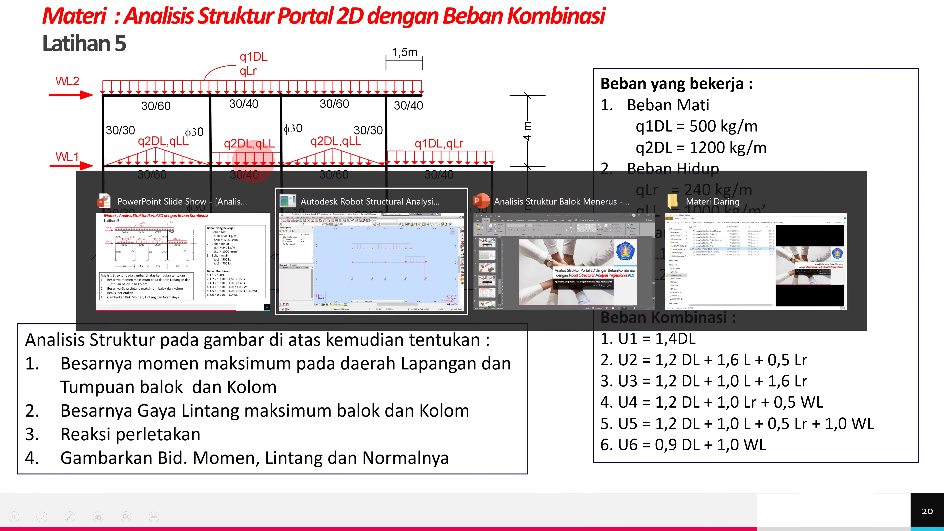
pyautogui.click(106, 182)
pyautogui.click(169, 276)
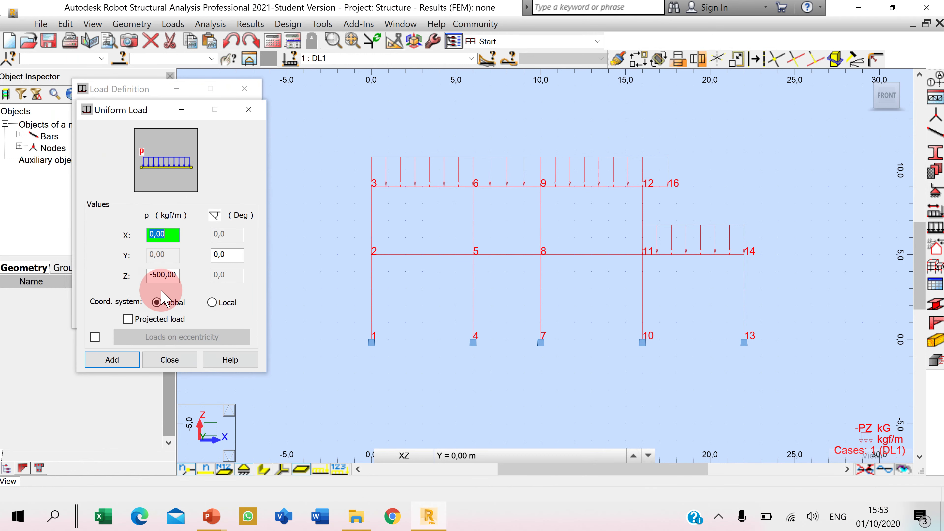
pyautogui.doubleClick(169, 275)
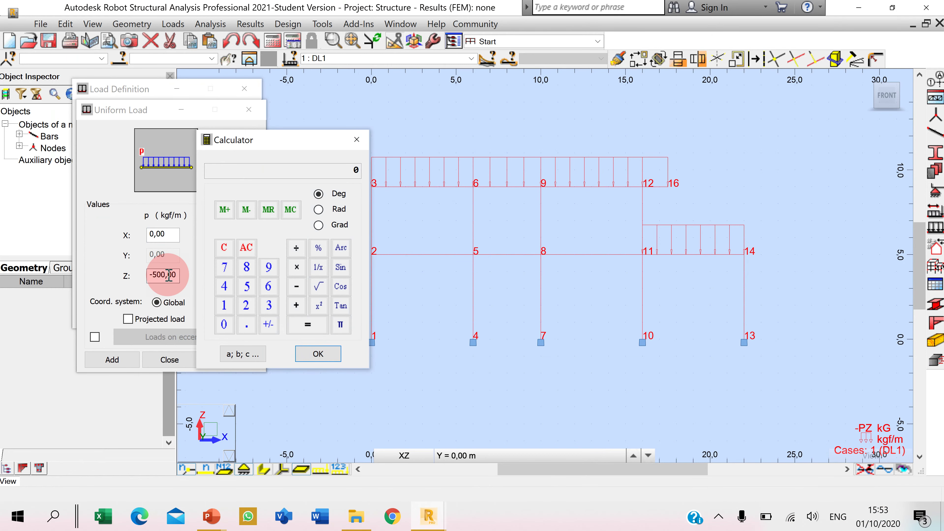
pyautogui.click(357, 140)
pyautogui.doubleClick(178, 274)
pyautogui.write('-12')
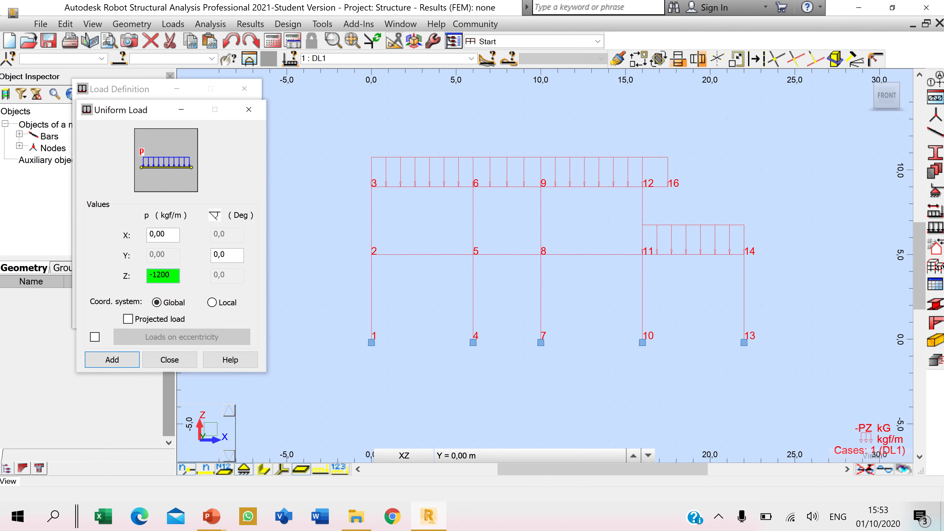
pyautogui.click(112, 359)
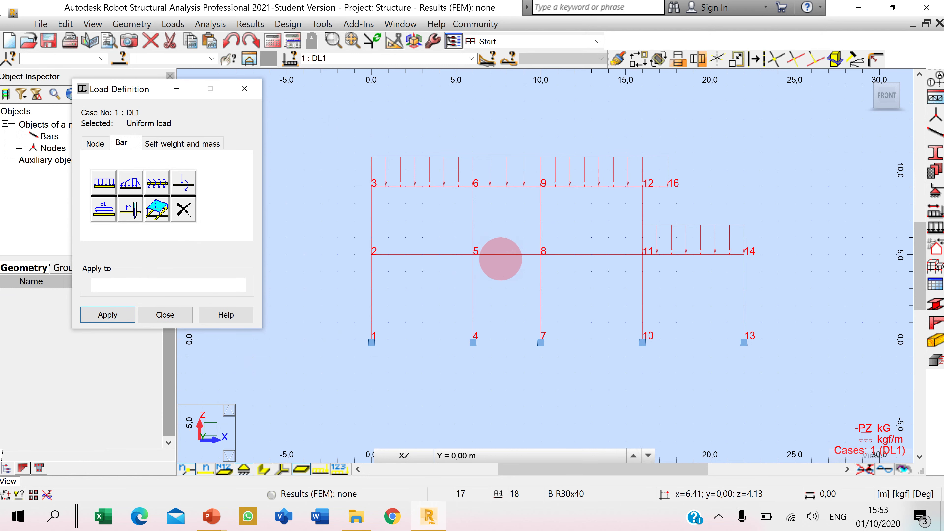
pyautogui.click(508, 255)
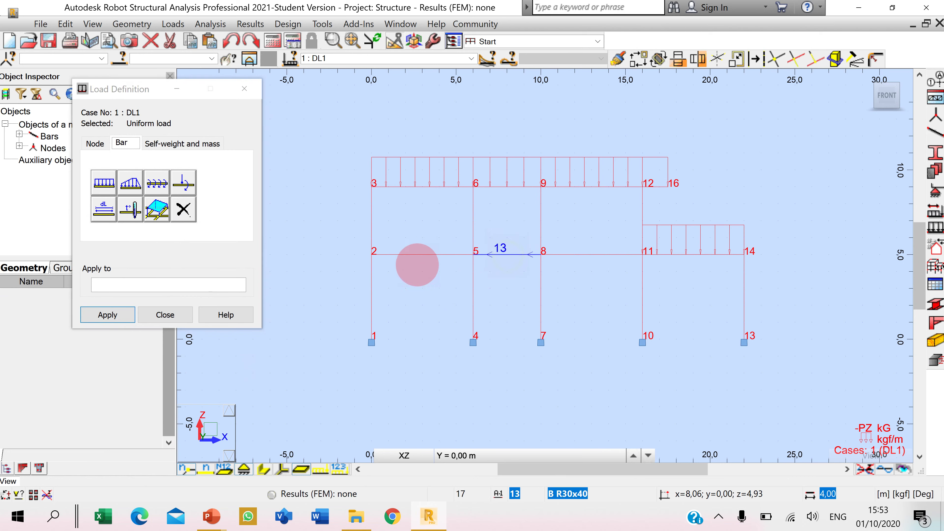
# Apply a three-point trapezoidal load along Z, p2 -1200 kgf/m at relative position 0,50 and zero at both ends, to beams 2–5 and 8–11.
pyautogui.click(130, 186)
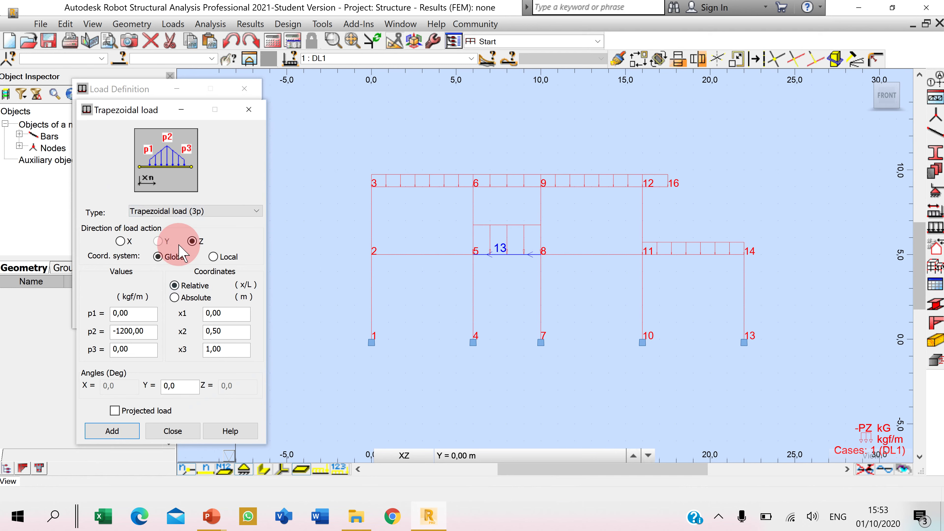
pyautogui.click(216, 210)
pyautogui.click(223, 232)
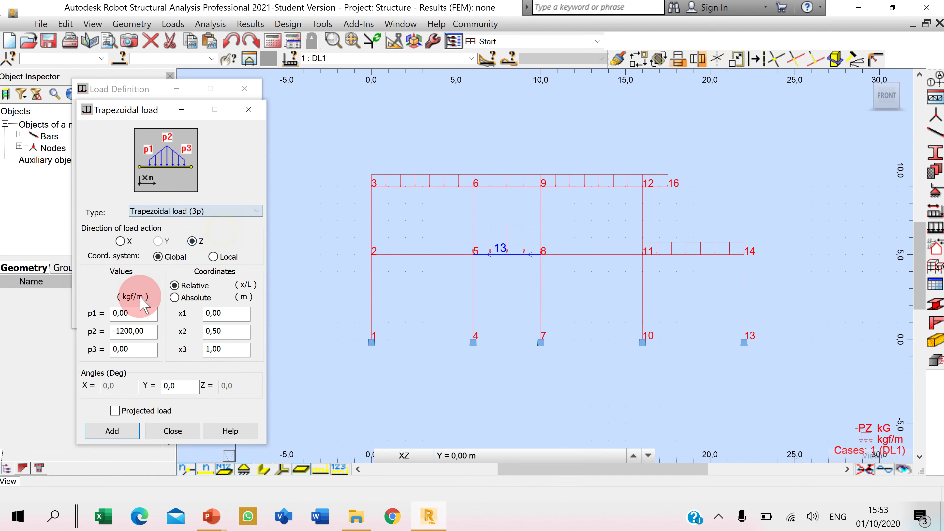
pyautogui.doubleClick(144, 331)
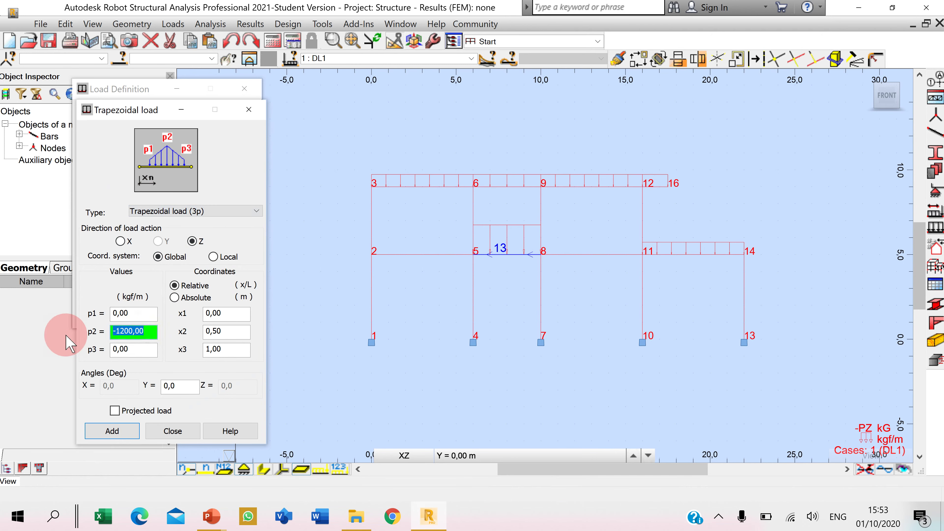
pyautogui.hotkey('alt', 'Tab')
pyautogui.hotkey('alt', 'Tab')
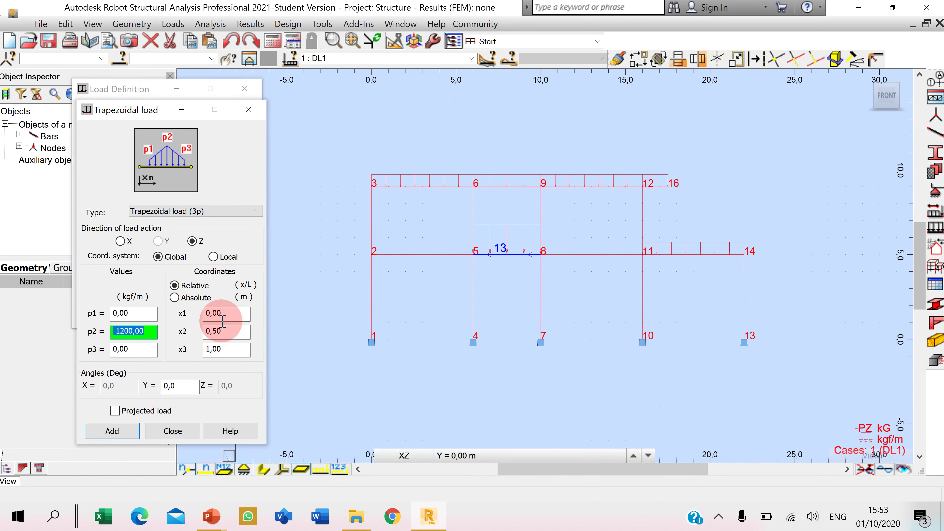
pyautogui.click(240, 313)
pyautogui.click(240, 331)
pyautogui.click(228, 350)
pyautogui.click(128, 432)
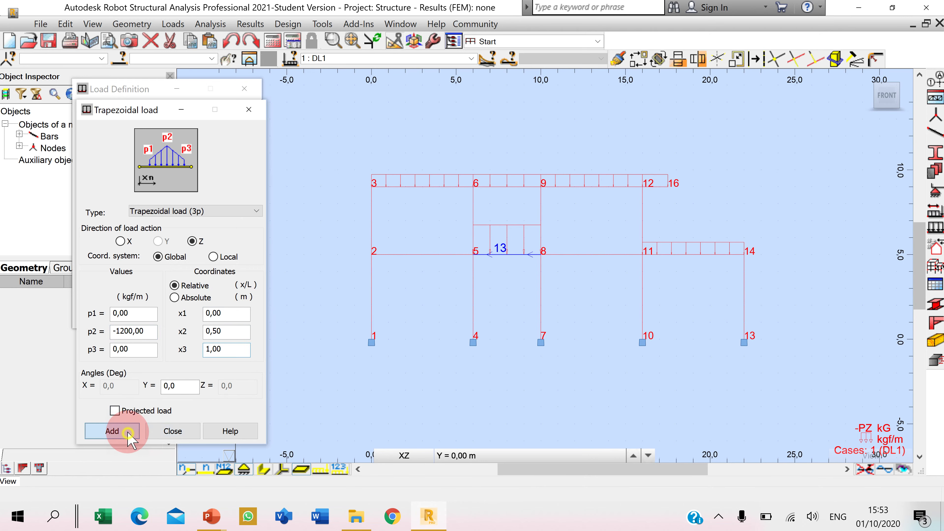
pyautogui.click(417, 254)
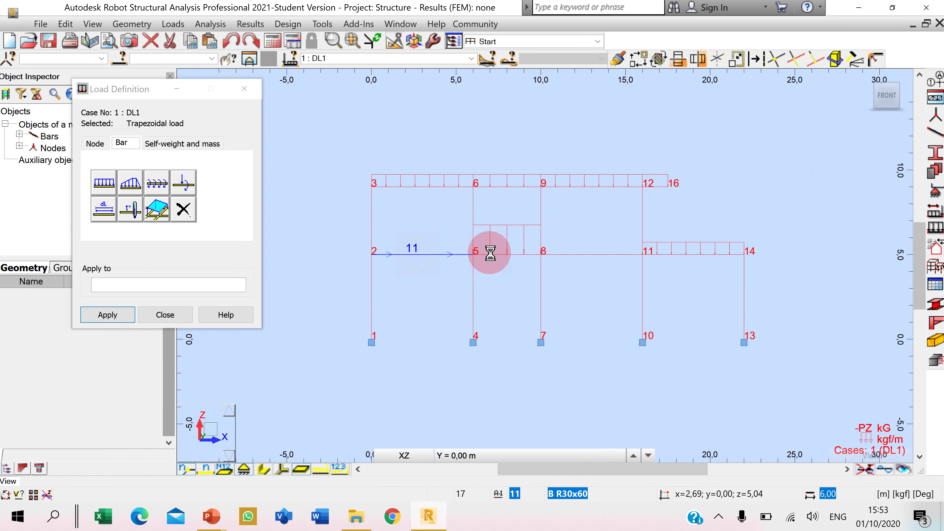
pyautogui.click(571, 253)
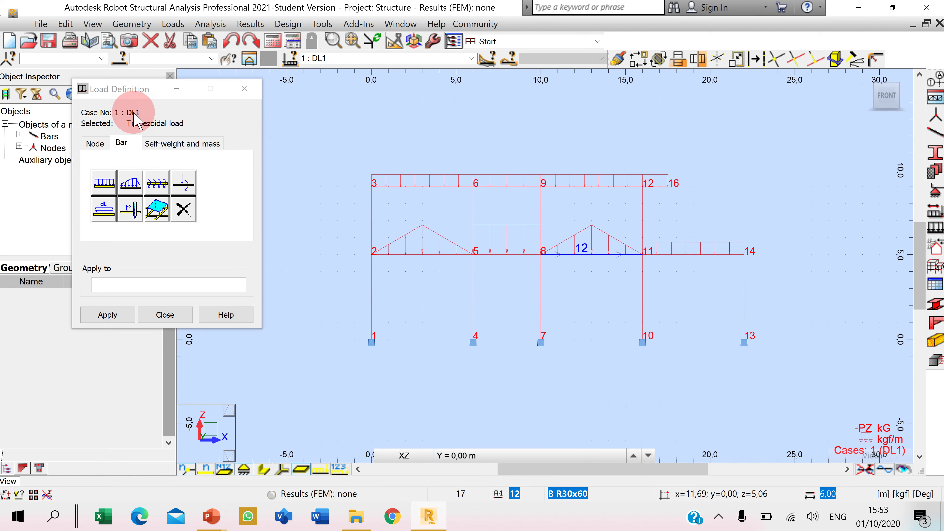
# Make Lr the active load case and check the roof live load on the PowerPoint slide.
pyautogui.moveTo(130, 90); pyautogui.dragTo(96, 120)
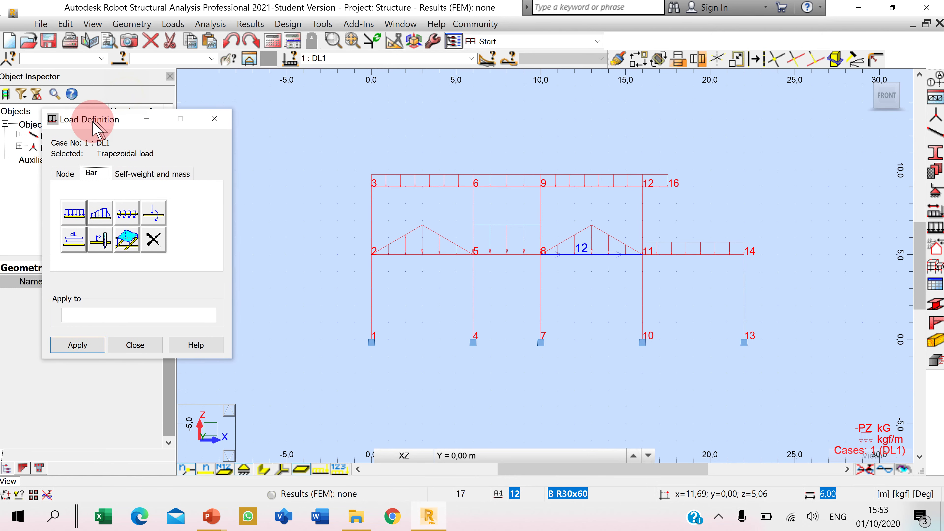
pyautogui.click(470, 58)
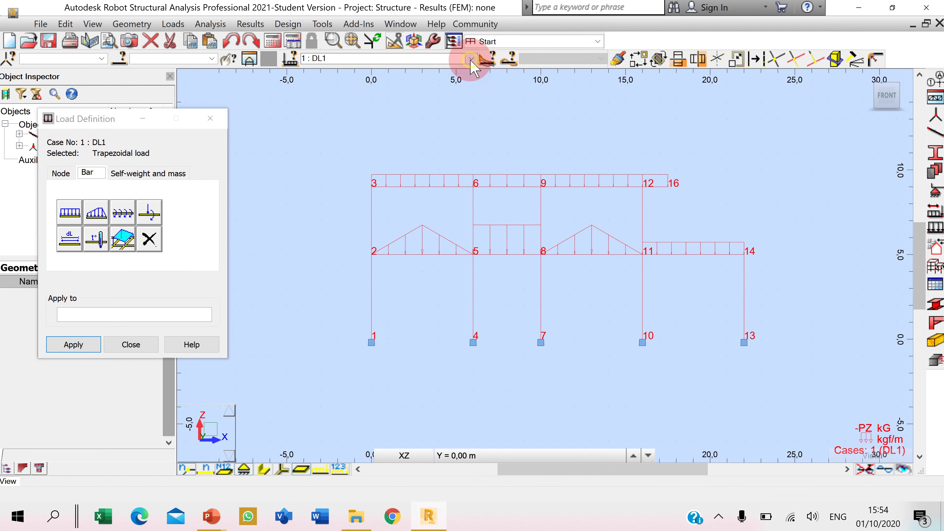
pyautogui.click(352, 79)
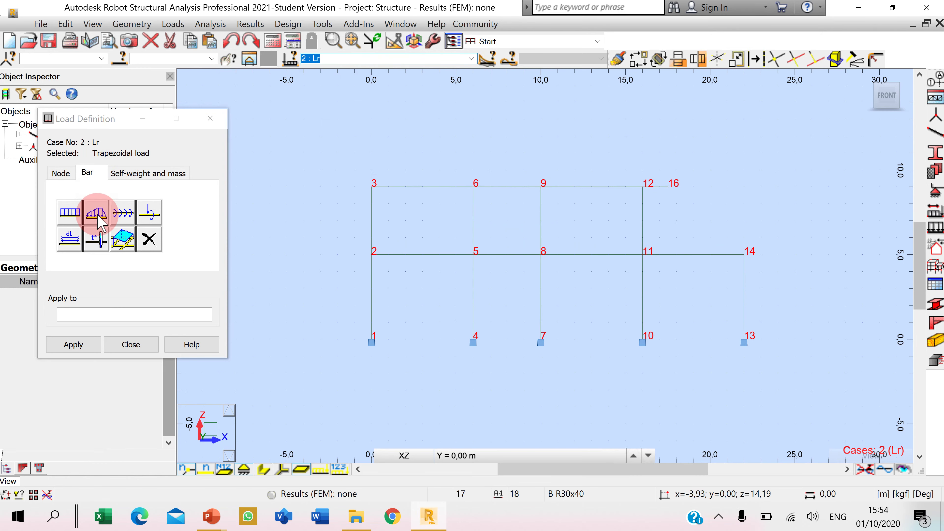
pyautogui.hotkey('alt', 'Tab')
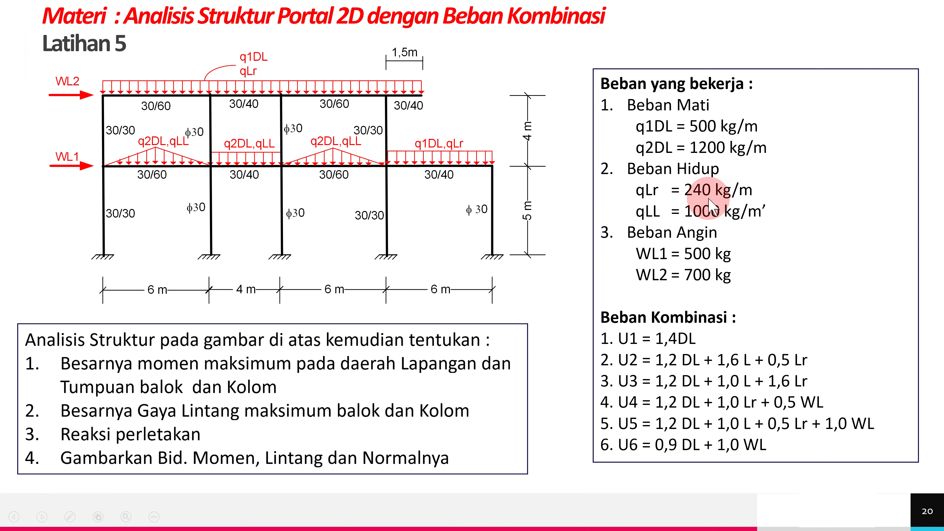
pyautogui.hotkey('alt', 'Tab')
# Apply a uniform load of -240 kgf/m along Z to all roof beams, the cantilever, and the beam between nodes 11 and 14.
pyautogui.click(70, 212)
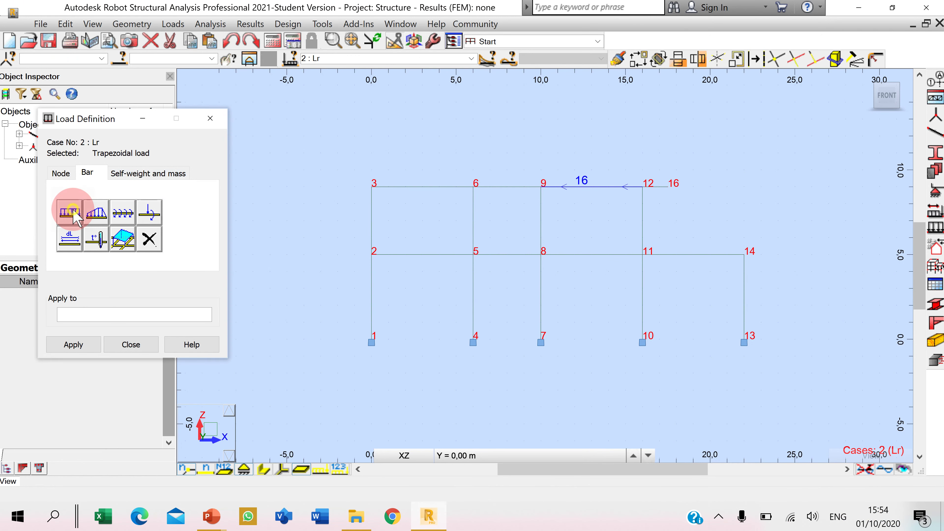
pyautogui.click(129, 308)
pyautogui.moveTo(140, 309); pyautogui.dragTo(91, 320)
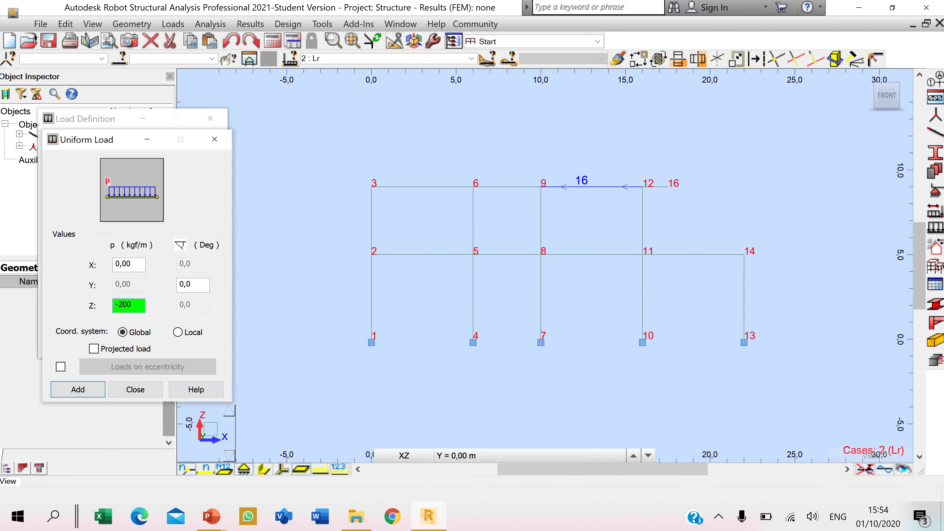
pyautogui.click(74, 390)
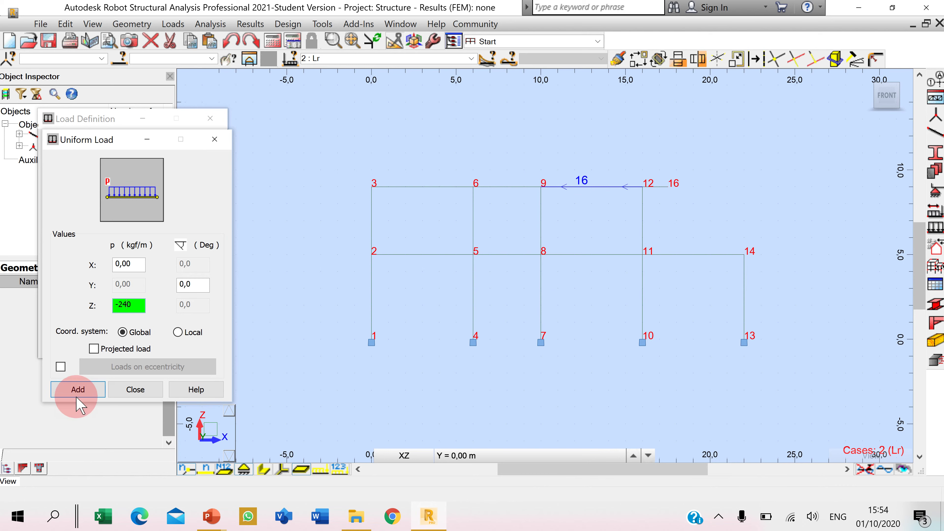
pyautogui.click(421, 186)
pyautogui.click(504, 187)
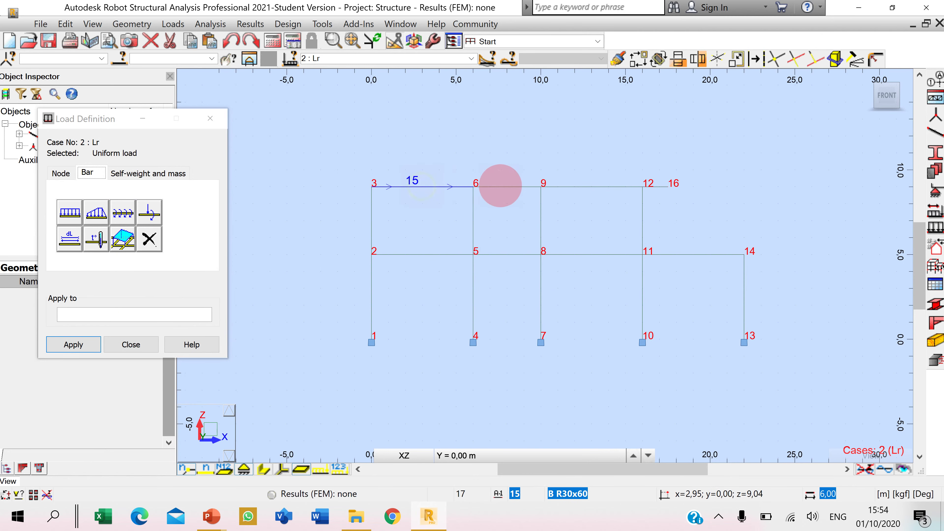
pyautogui.click(569, 187)
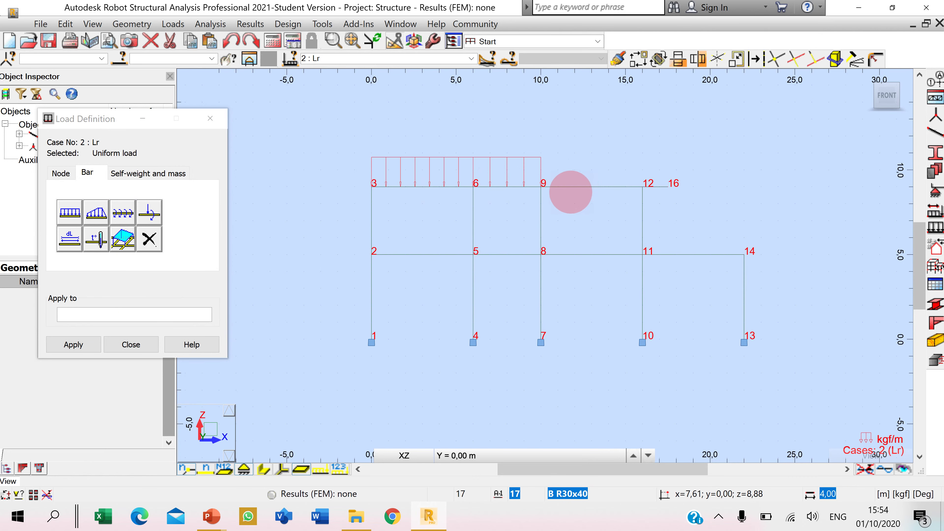
pyautogui.click(661, 188)
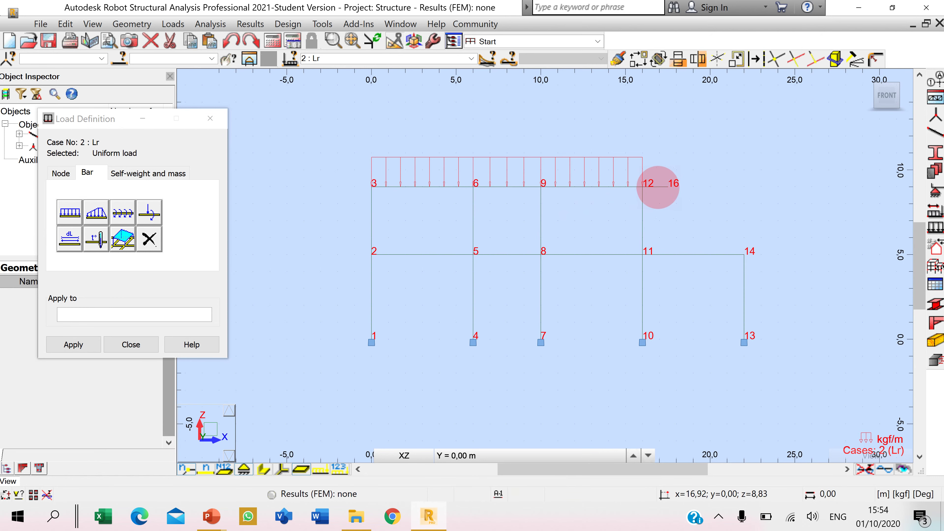
pyautogui.click(679, 259)
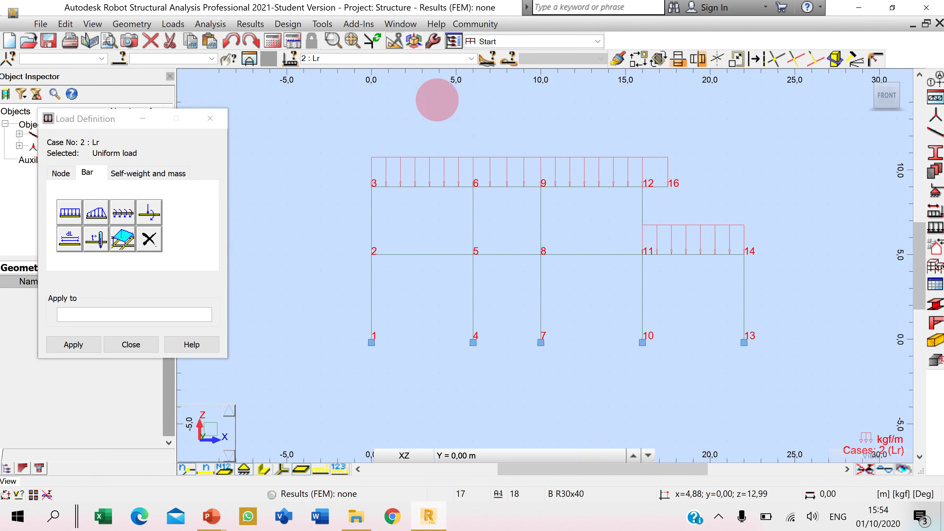
# Make LL the active load case and apply a uniform load of -1000 kgf/m along Z to the beam between nodes 5 and 8.
pyautogui.click(470, 58)
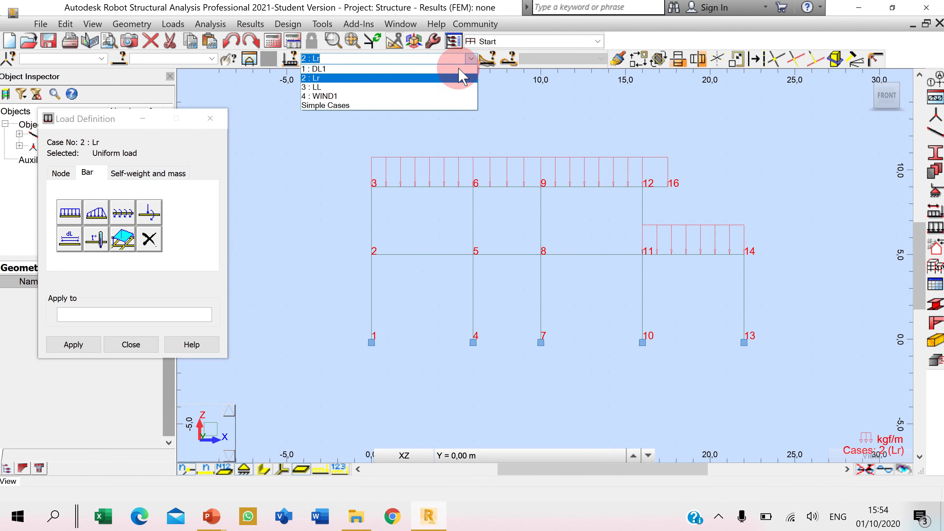
pyautogui.click(398, 89)
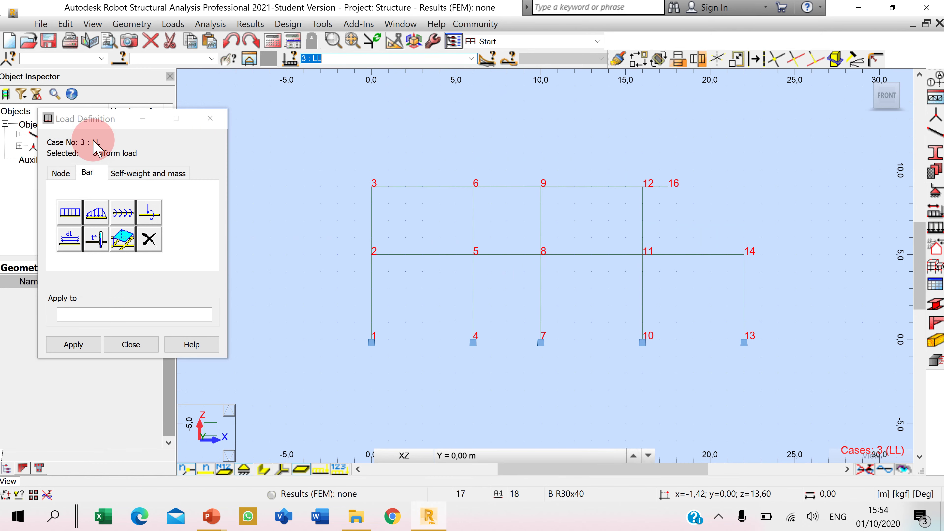
pyautogui.click(77, 216)
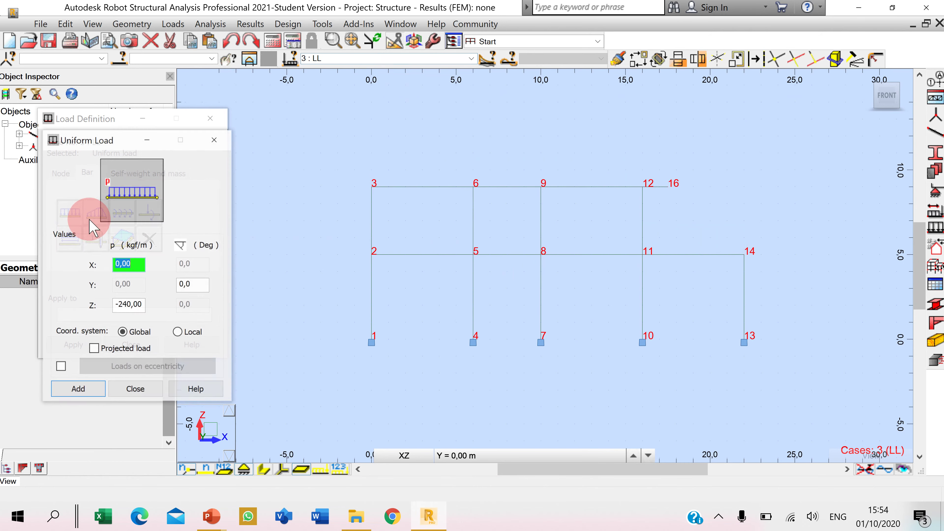
pyautogui.hotkey('alt', 'Tab')
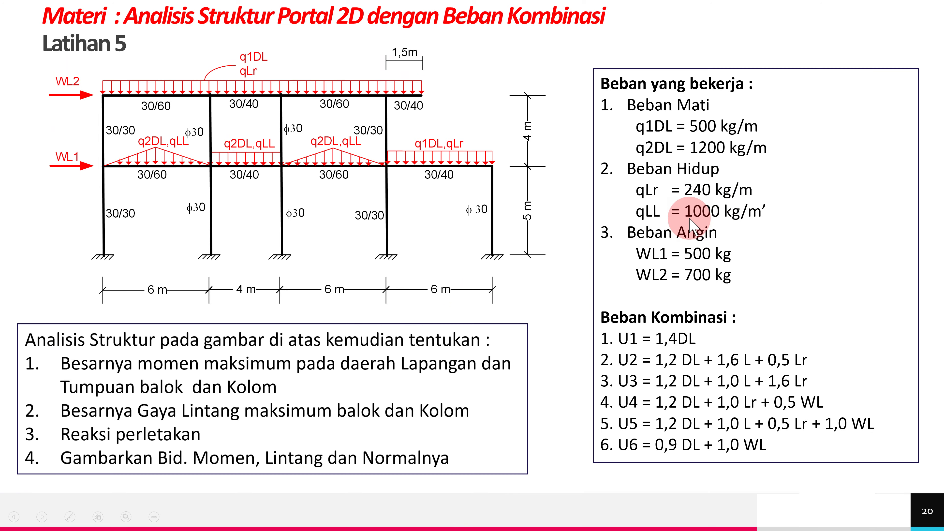
pyautogui.hotkey('alt', 'Tab')
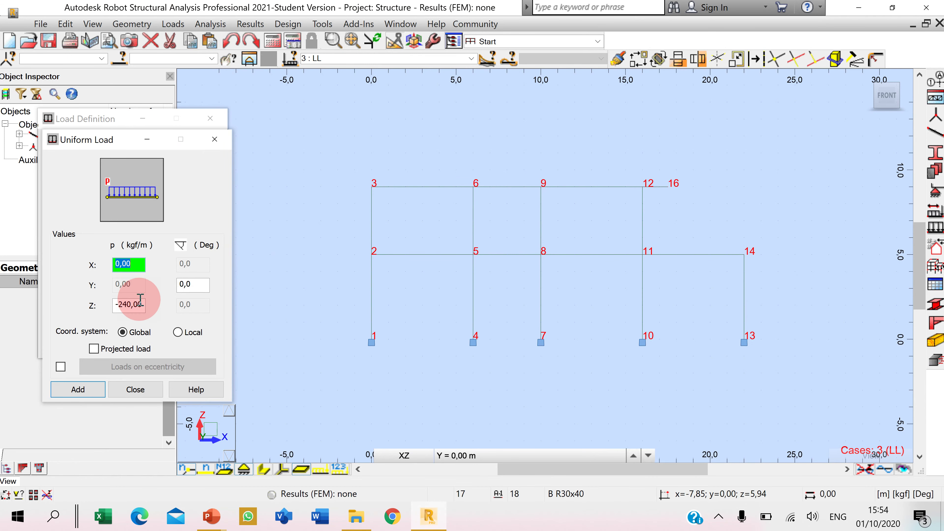
pyautogui.moveTo(143, 303); pyautogui.dragTo(93, 303)
pyautogui.write('-1000')
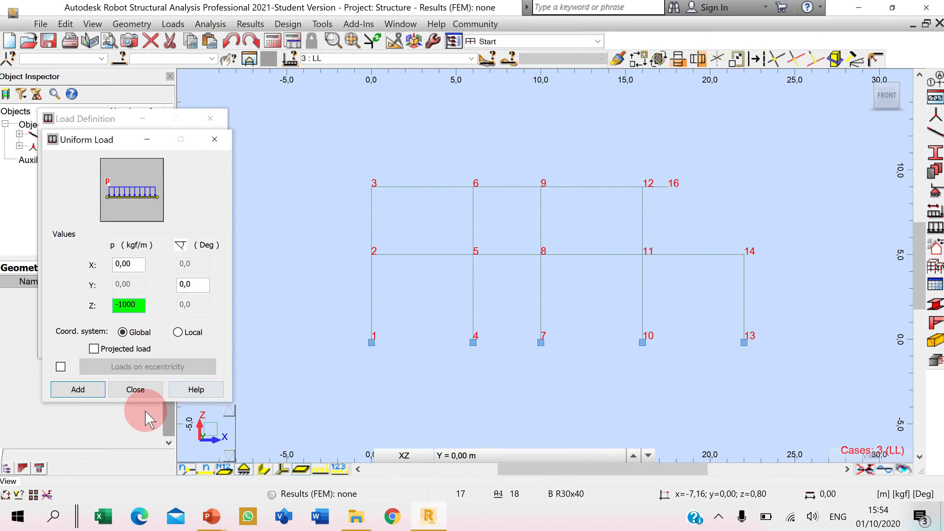
pyautogui.click(76, 389)
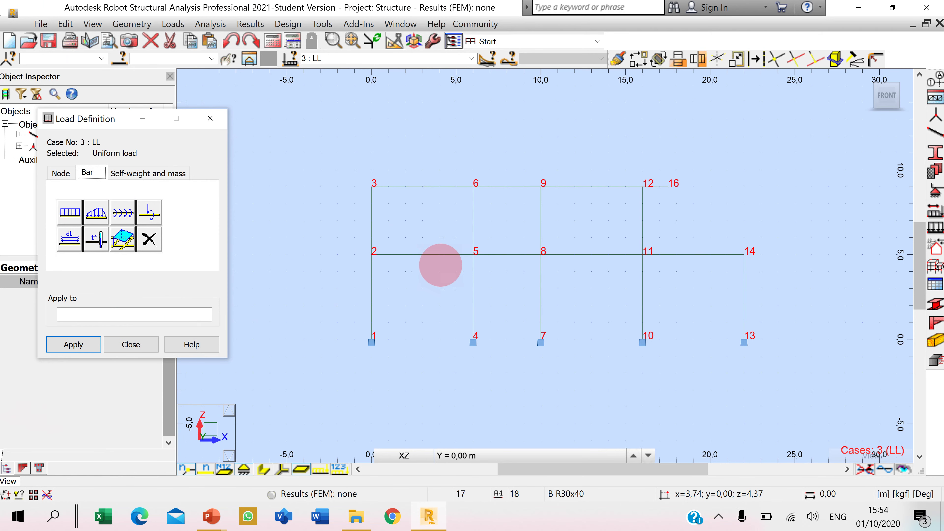
pyautogui.click(489, 254)
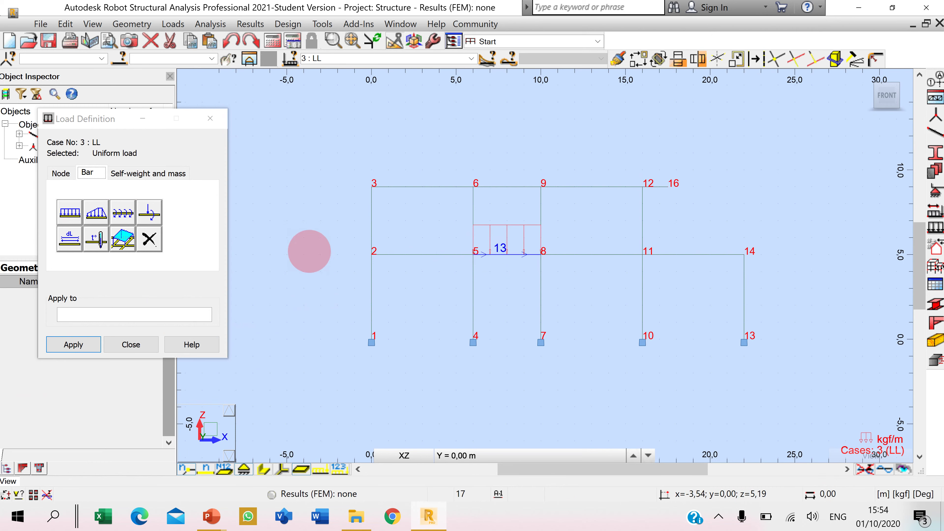
# Apply a three-point trapezoidal load along Z with p2 -1000 kgf/m at relative position 0,50 to beams 2–5 and 8–11.
pyautogui.click(95, 213)
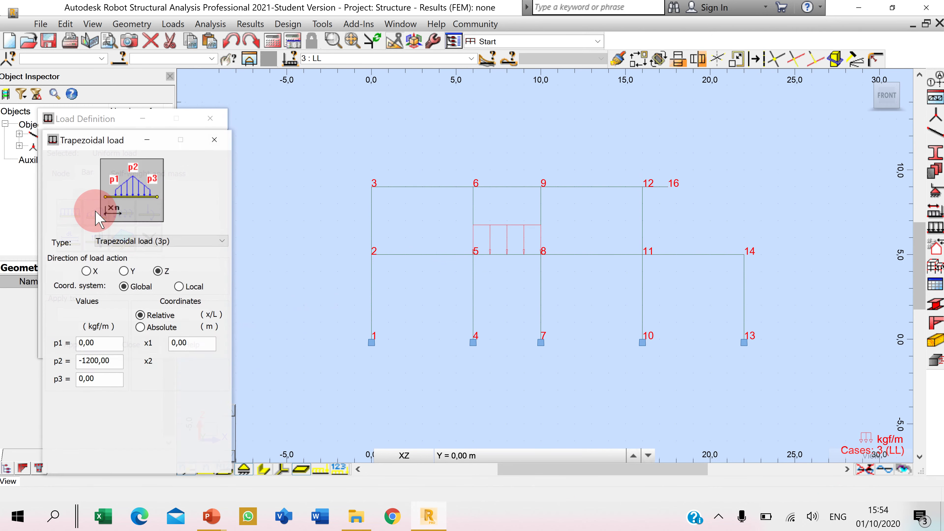
pyautogui.doubleClick(118, 364)
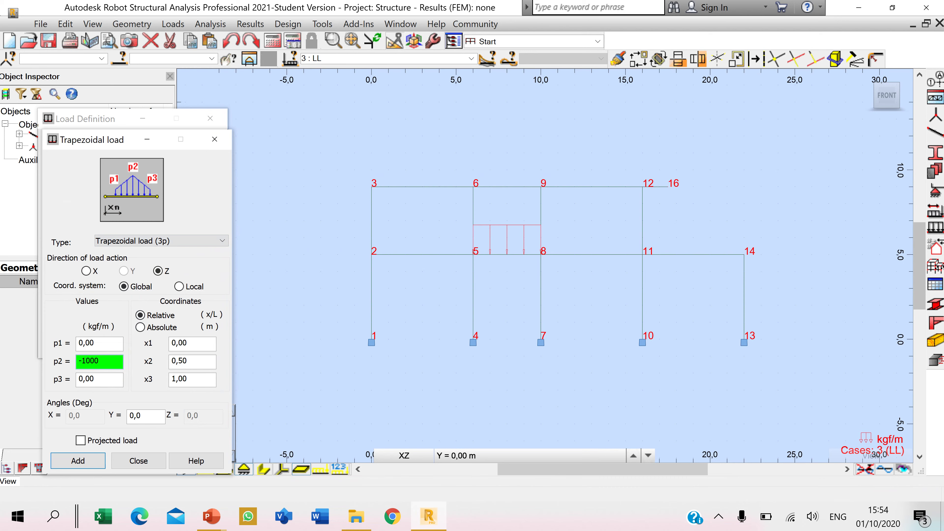
pyautogui.write('-1000')
pyautogui.click(78, 461)
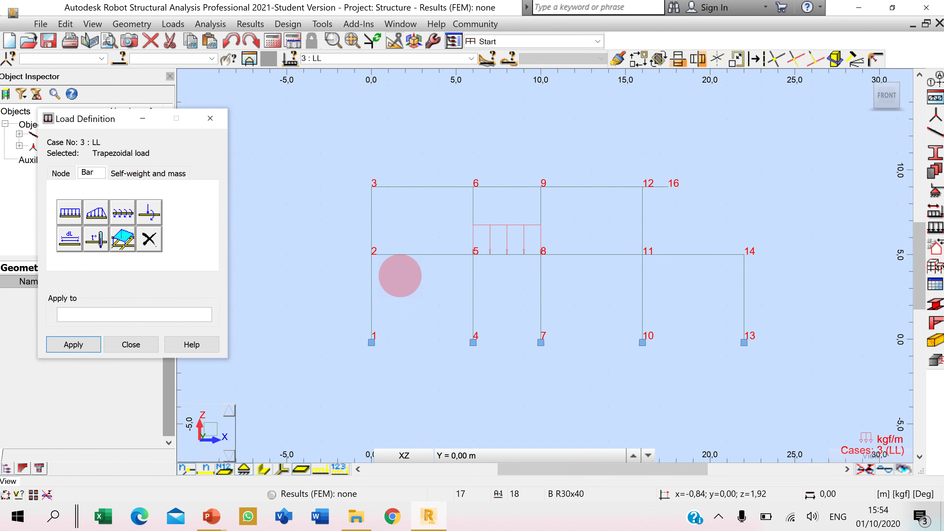
pyautogui.click(415, 253)
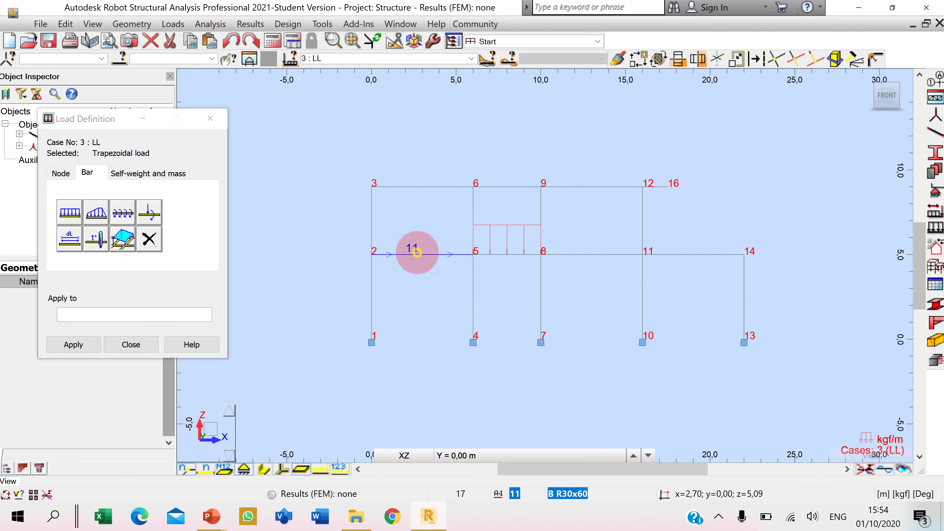
pyautogui.click(609, 255)
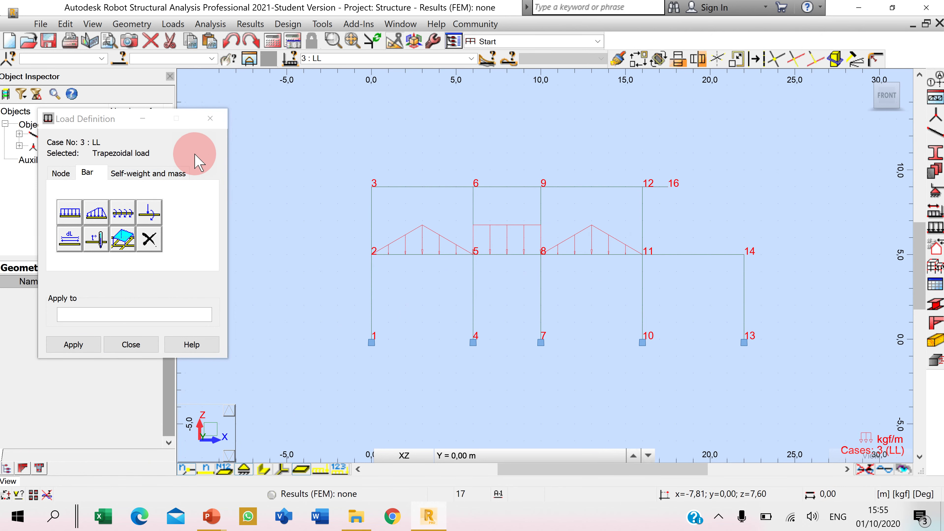
# Make WIND1 the active load case and apply a nodal force of 500 kgf along X to node 2.
pyautogui.click(463, 58)
pyautogui.click(342, 96)
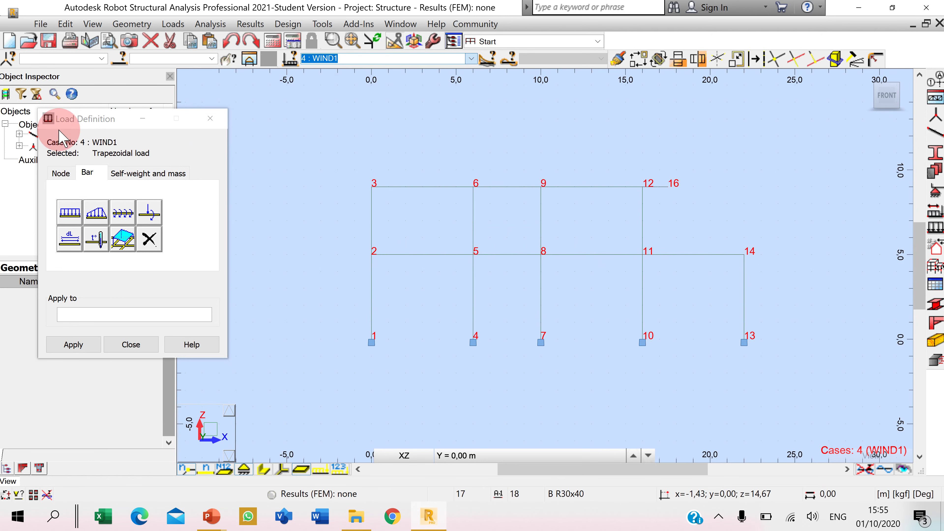
pyautogui.click(60, 173)
pyautogui.click(69, 212)
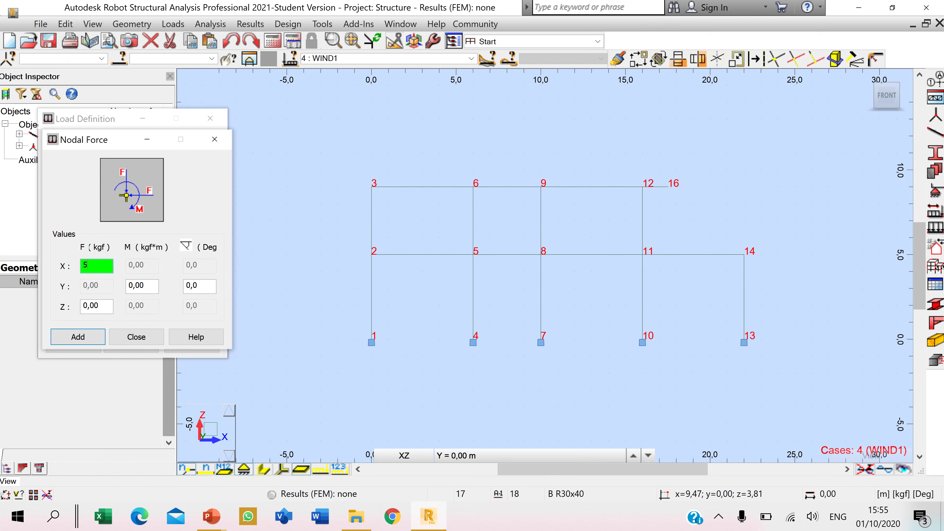
pyautogui.click(64, 337)
pyautogui.click(372, 254)
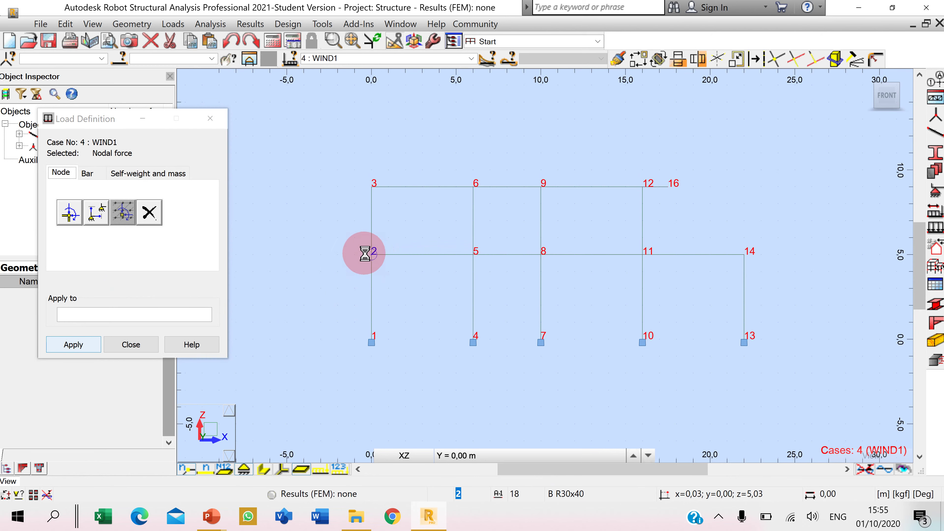
# Apply a nodal force of 700 kgf along X to node 3 and finish defining loads.
pyautogui.click(71, 215)
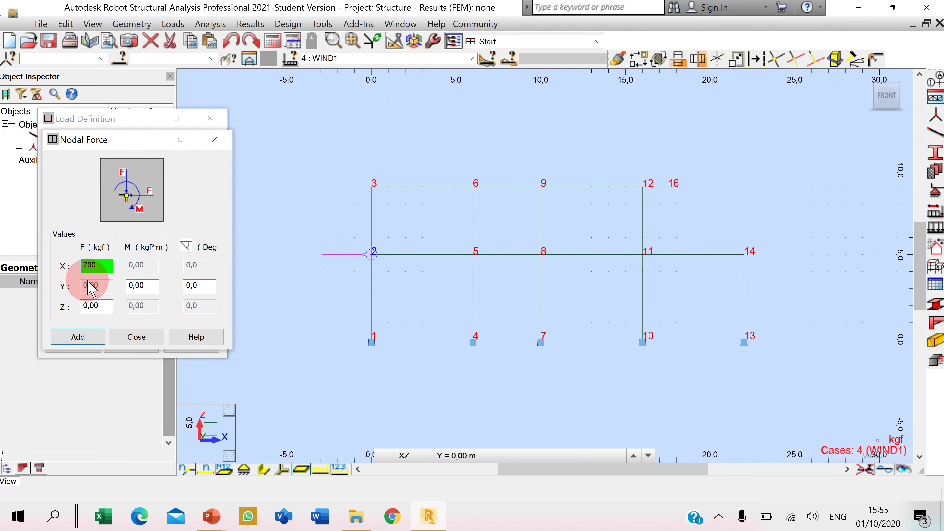
pyautogui.click(80, 336)
pyautogui.click(376, 175)
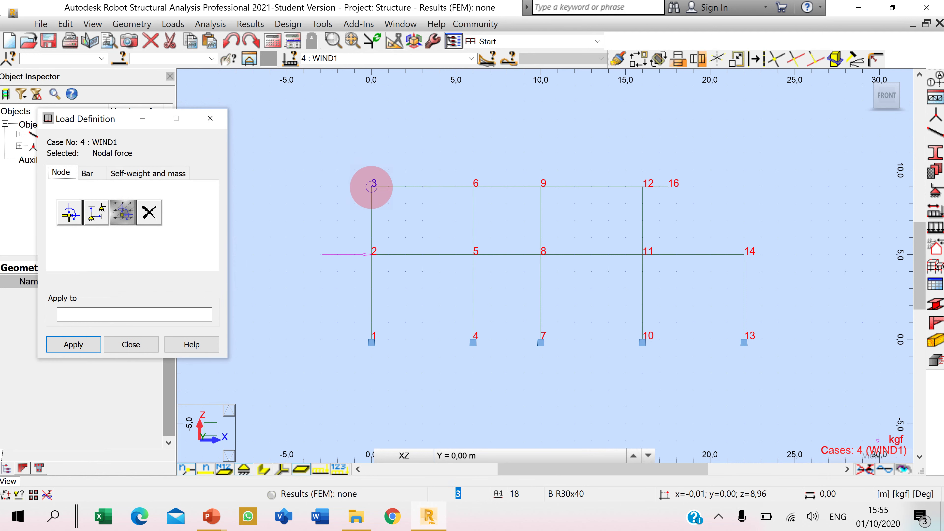
pyautogui.click(134, 350)
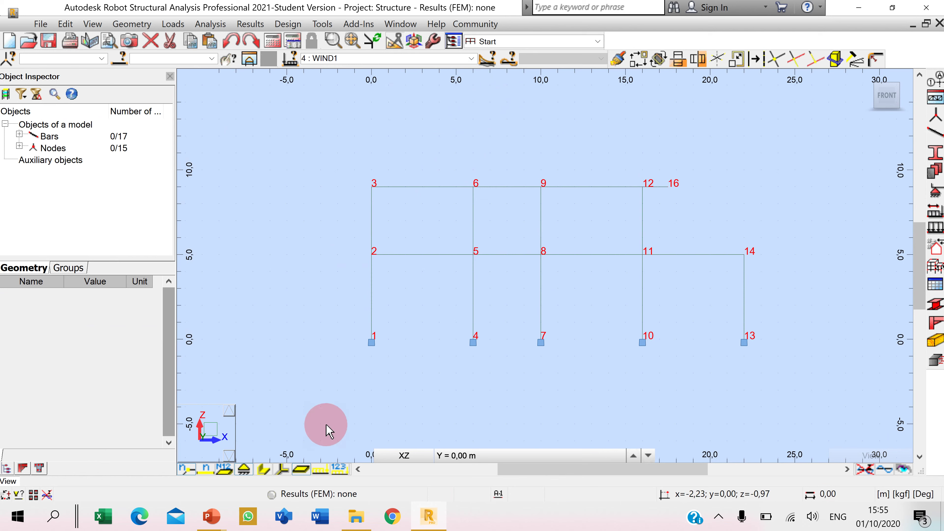
# Show load symbols and values to review the WIND1, LL and DL1 load cases, and hide the load symbols.
pyautogui.click(322, 469)
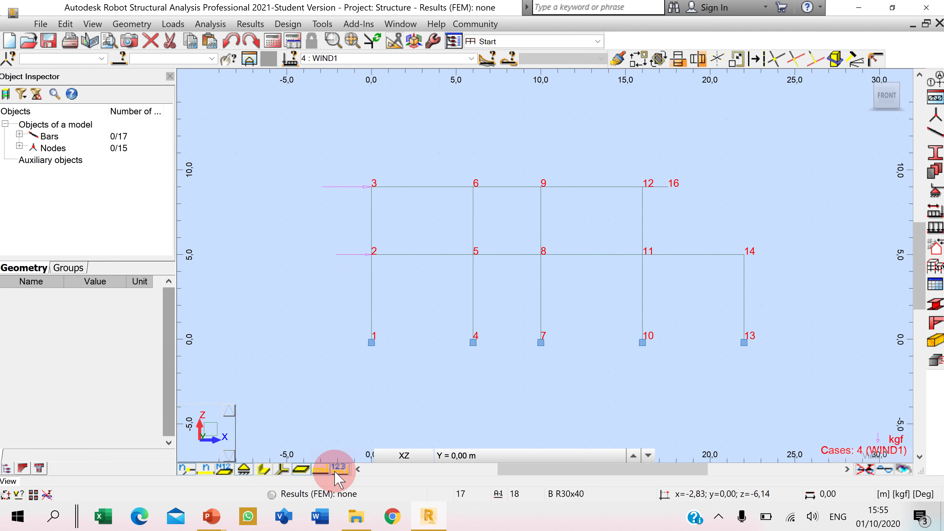
pyautogui.click(337, 469)
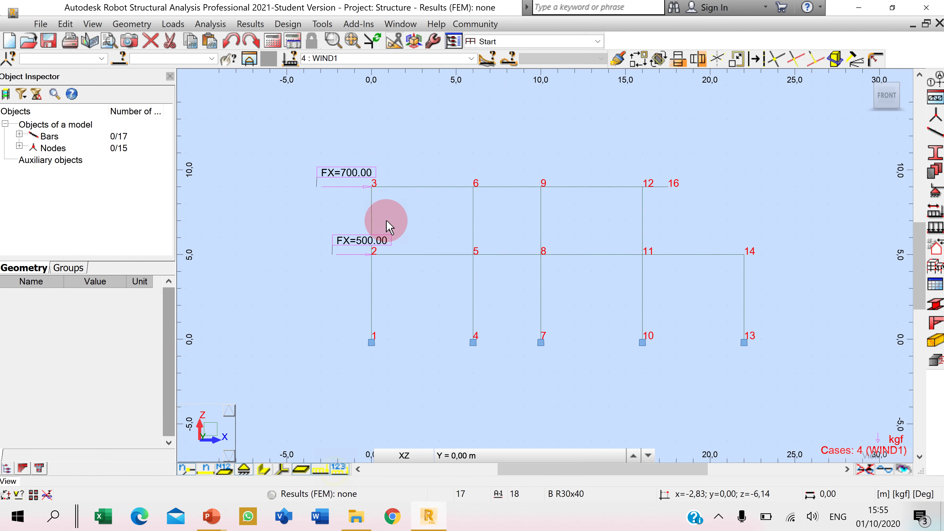
pyautogui.click(472, 61)
pyautogui.click(393, 88)
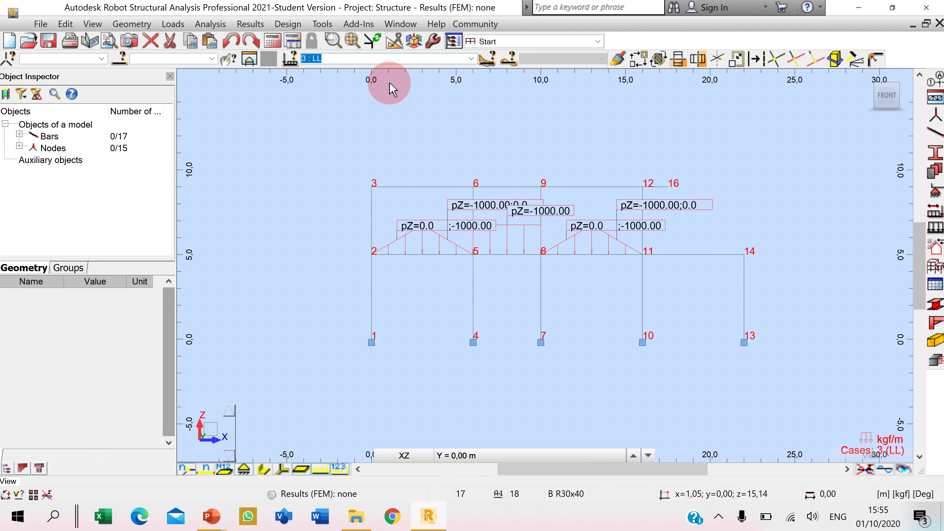
pyautogui.click(472, 59)
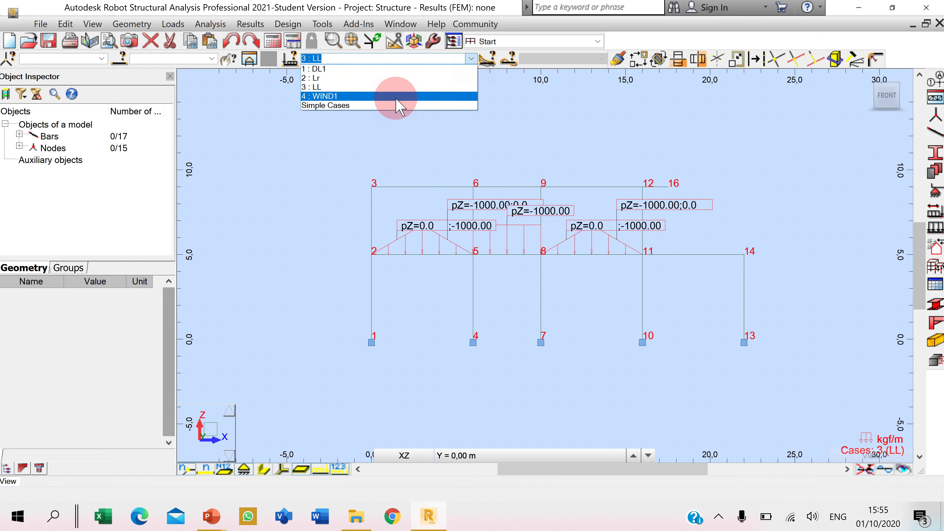
pyautogui.click(389, 95)
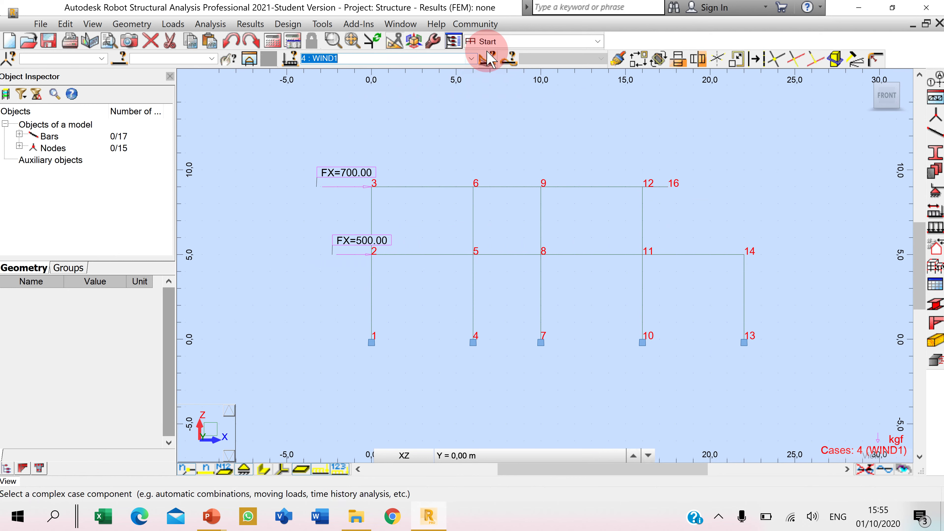
pyautogui.click(469, 59)
pyautogui.click(412, 87)
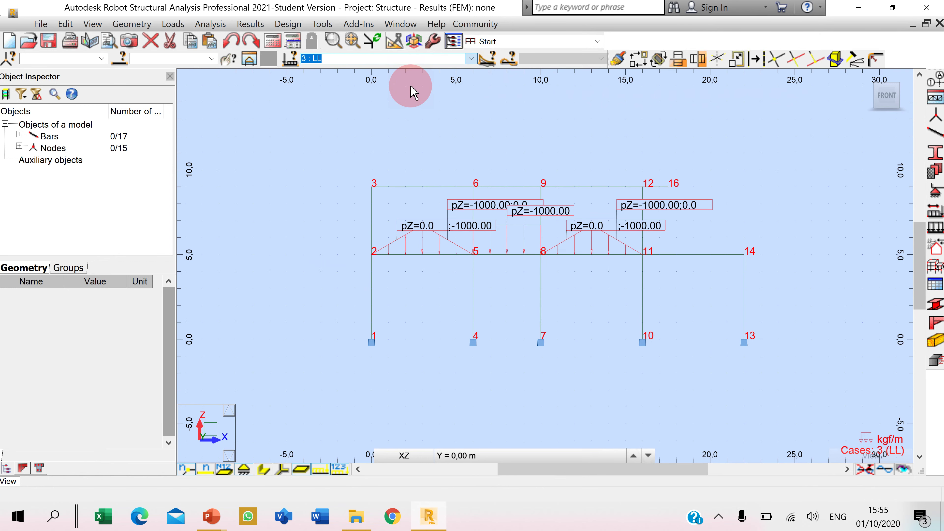
pyautogui.press('Up')
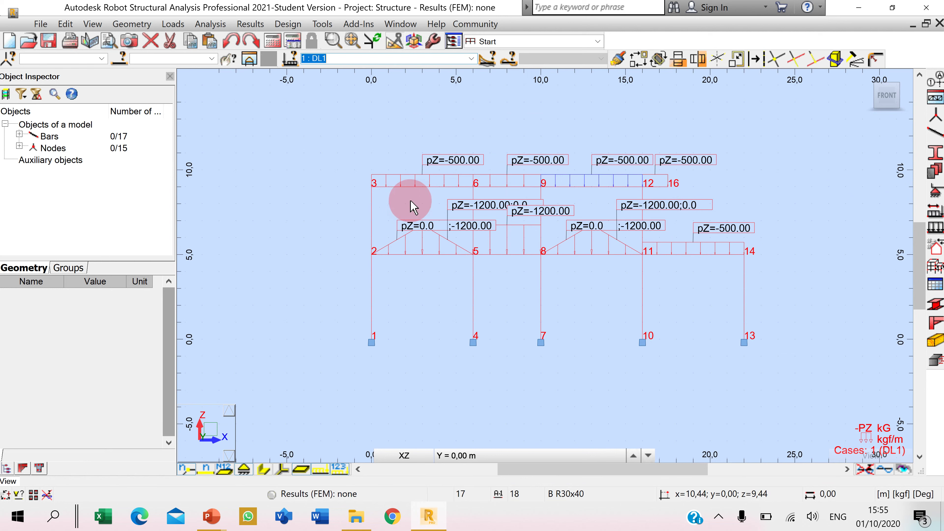
pyautogui.click(310, 470)
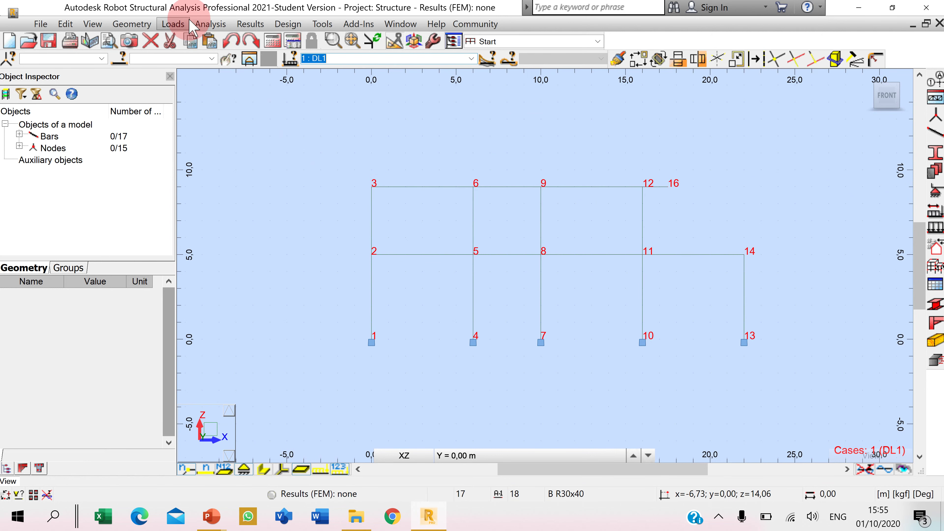
# Create a manual ULS combination named "U1 = 1,4DL" containing case DL1 with factor 1,4, checking the PowerPoint slide for its definition.
pyautogui.click(175, 24)
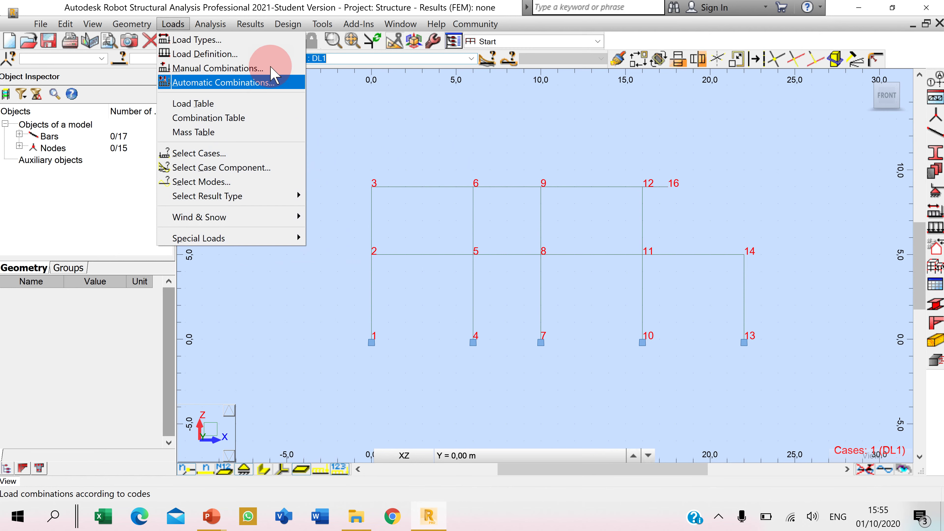
pyautogui.click(286, 69)
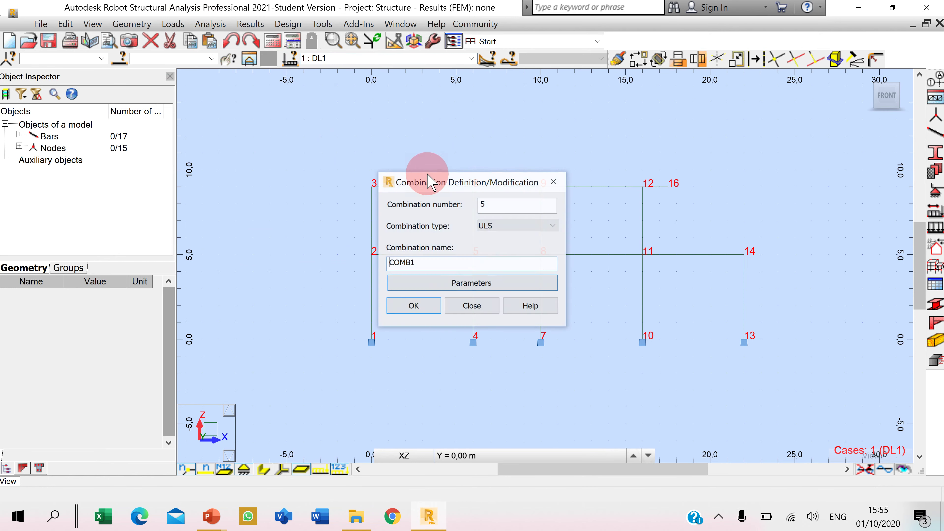
pyautogui.moveTo(451, 261); pyautogui.dragTo(243, 263)
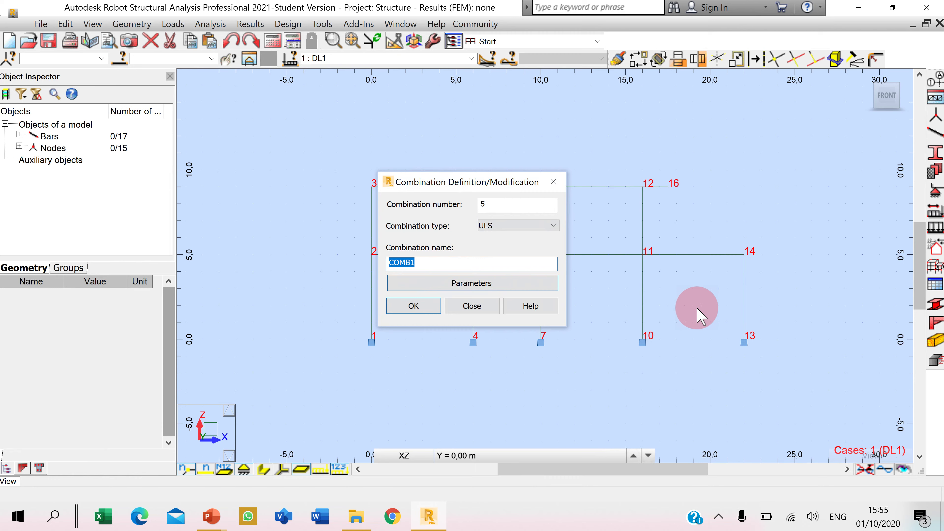
pyautogui.hotkey('alt', 'Tab')
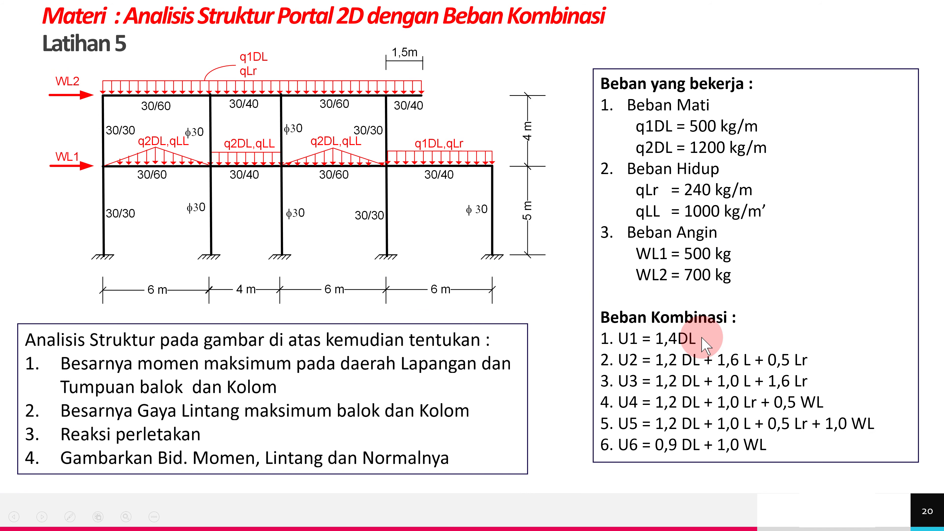
pyautogui.hotkey('alt', 'Tab')
pyautogui.write('U1')
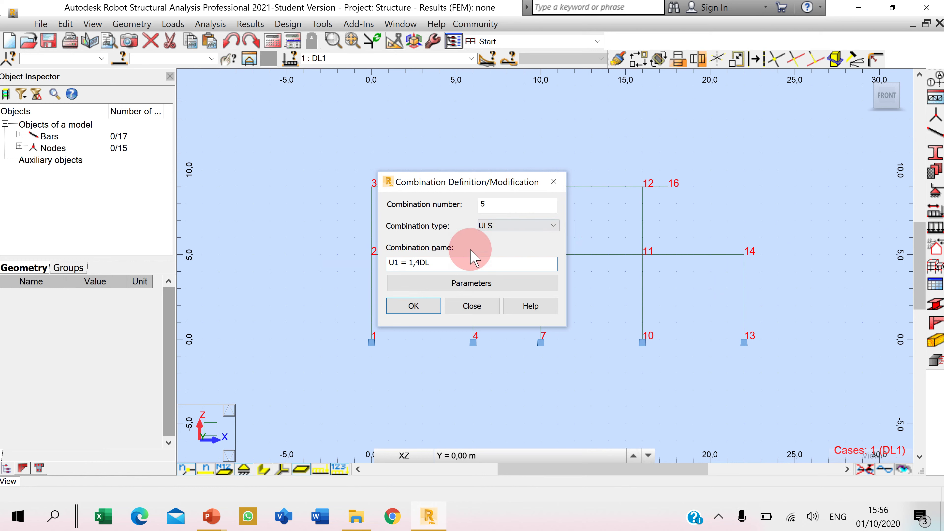
pyautogui.click(402, 303)
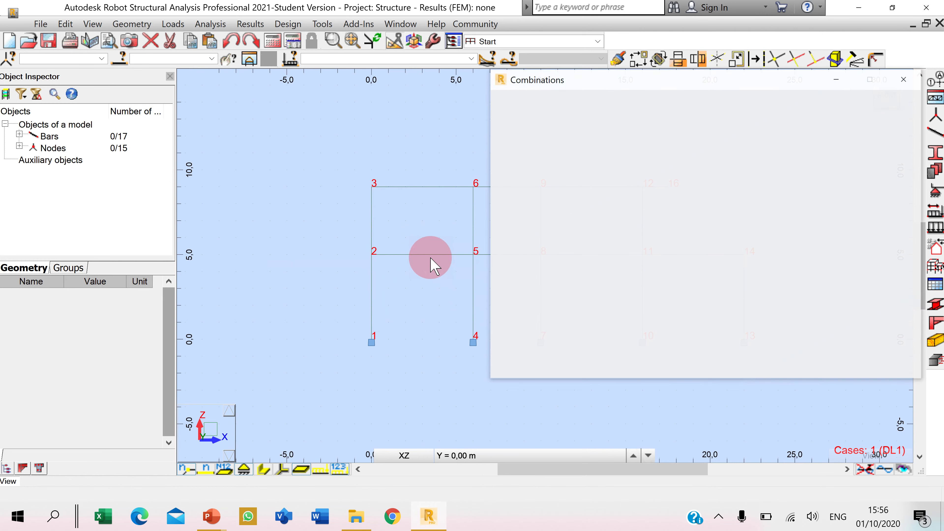
pyautogui.click(603, 320)
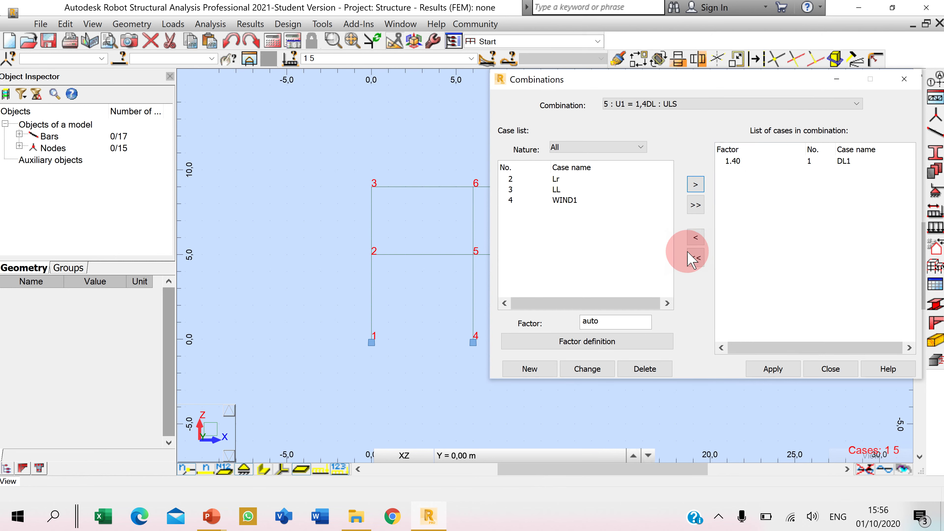
pyautogui.click(773, 369)
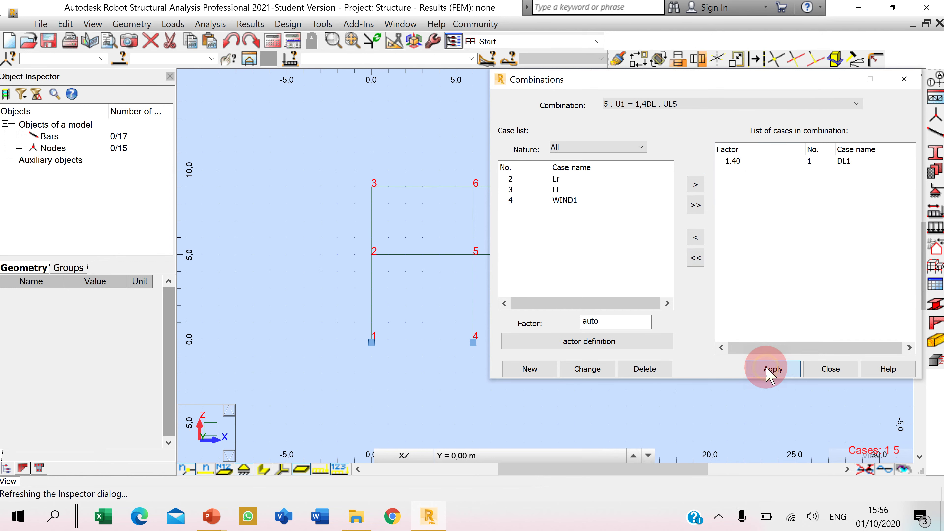
# Create a new ULS combination named "U2 = 1,2DL + 1,6LL + 0,5Lr", checking the PowerPoint slide for its definition.
pyautogui.click(529, 368)
pyautogui.hotkey('alt', 'Tab')
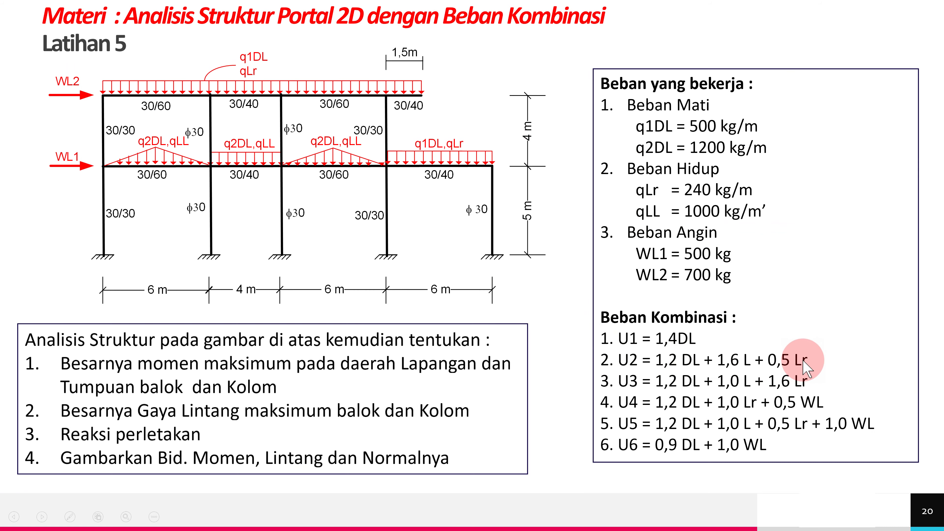
pyautogui.hotkey('alt', 'Tab')
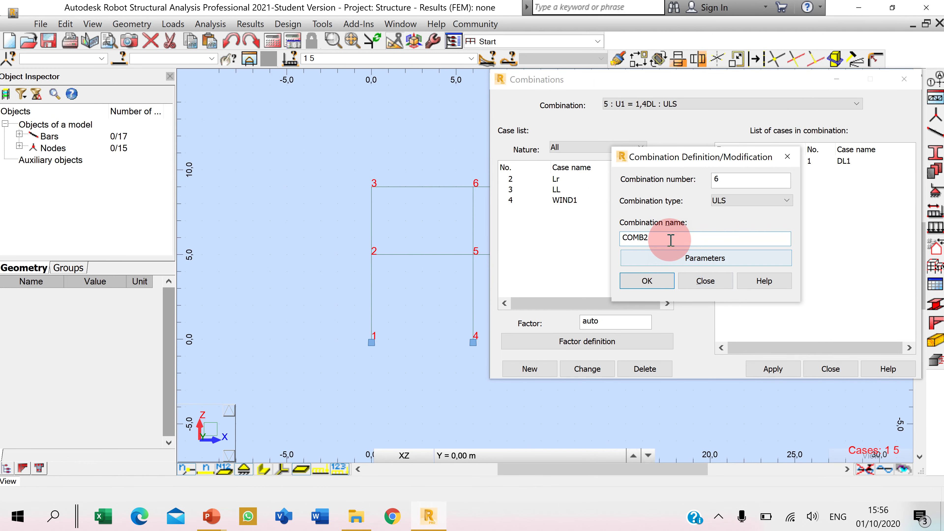
pyautogui.moveTo(671, 240); pyautogui.dragTo(548, 232)
pyautogui.write('U2 = 1,2DL + 1,6LL + 0,5Lr')
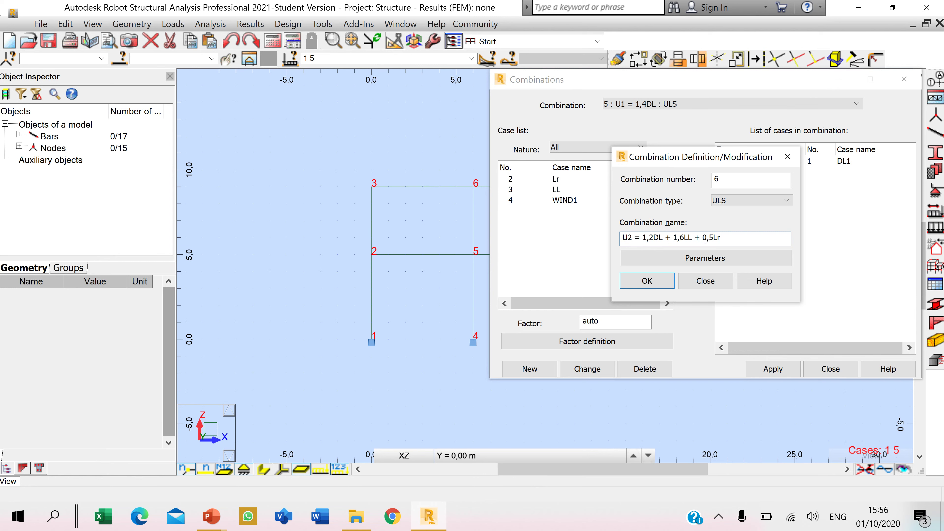
pyautogui.click(647, 281)
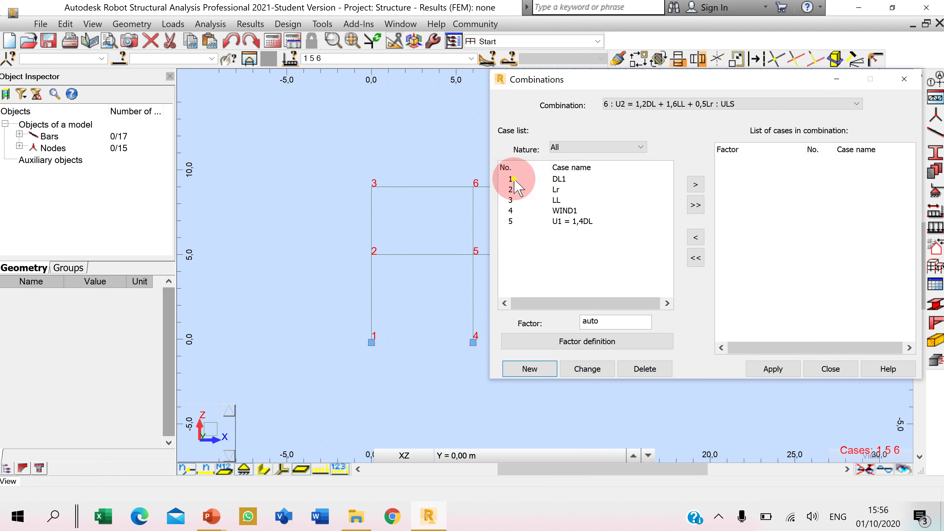
# Add case DL1 with factor 1,2 and case LL with factor 1,6 to combination U2, and enter factor 0,5 for Lr.
pyautogui.click(609, 321)
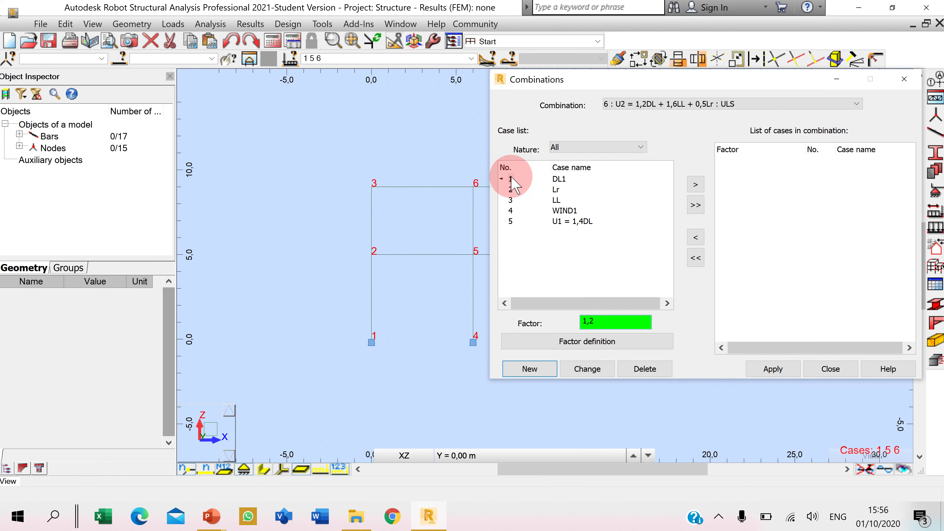
pyautogui.click(696, 184)
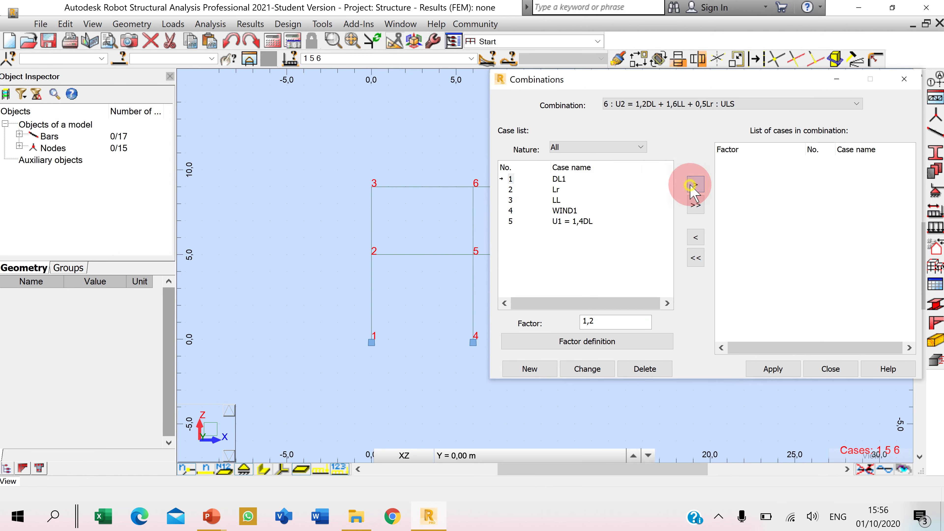
pyautogui.click(617, 320)
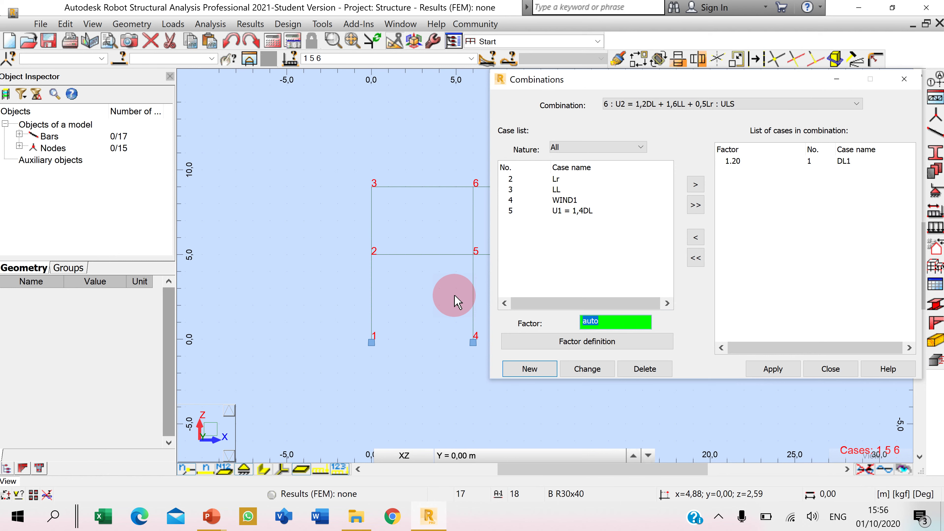
pyautogui.write('1,6')
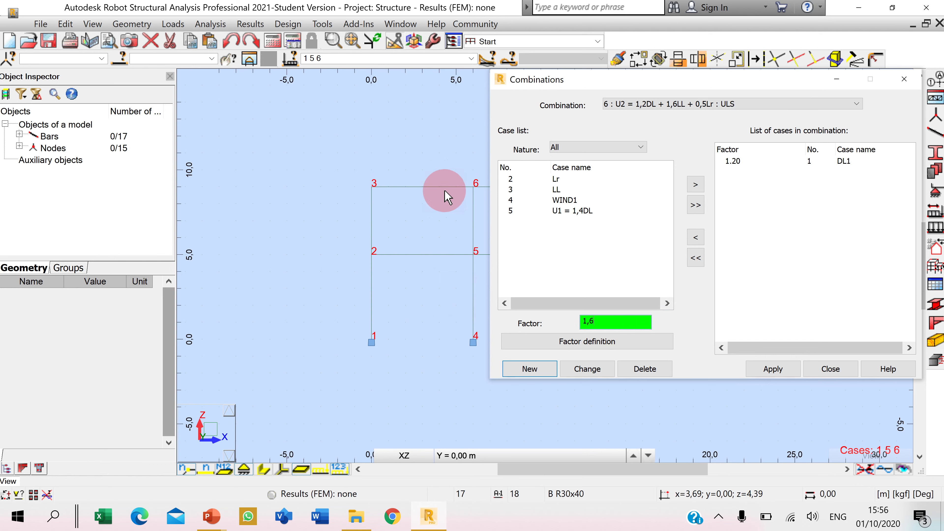
pyautogui.click(511, 197)
pyautogui.click(695, 184)
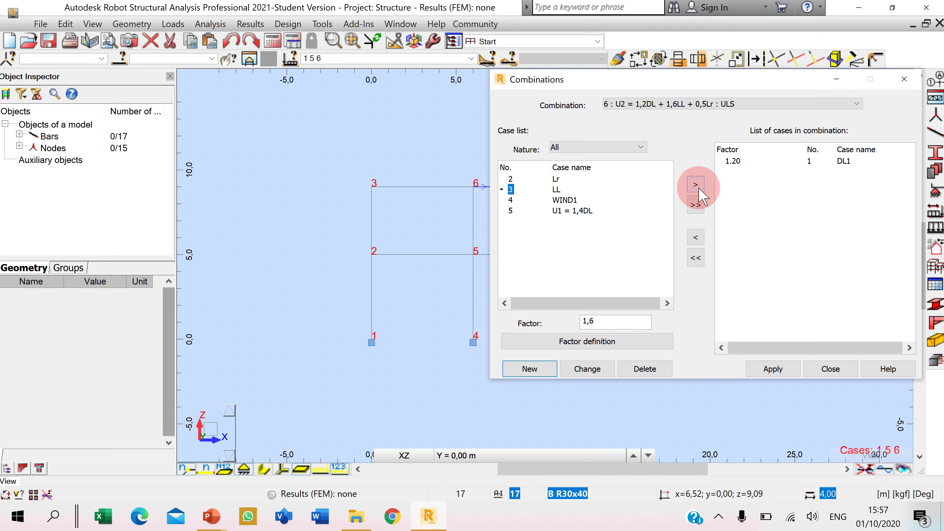
pyautogui.click(614, 319)
pyautogui.write('0')
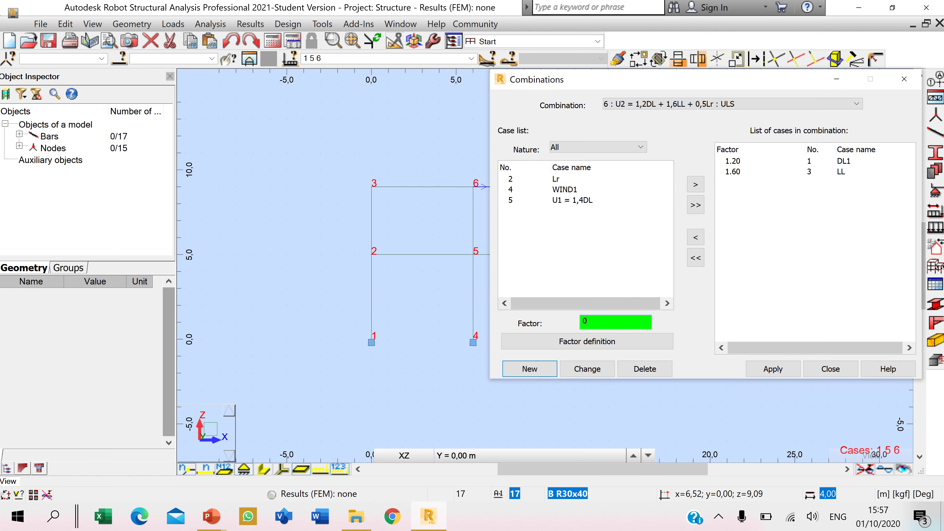
pyautogui.write(',5')
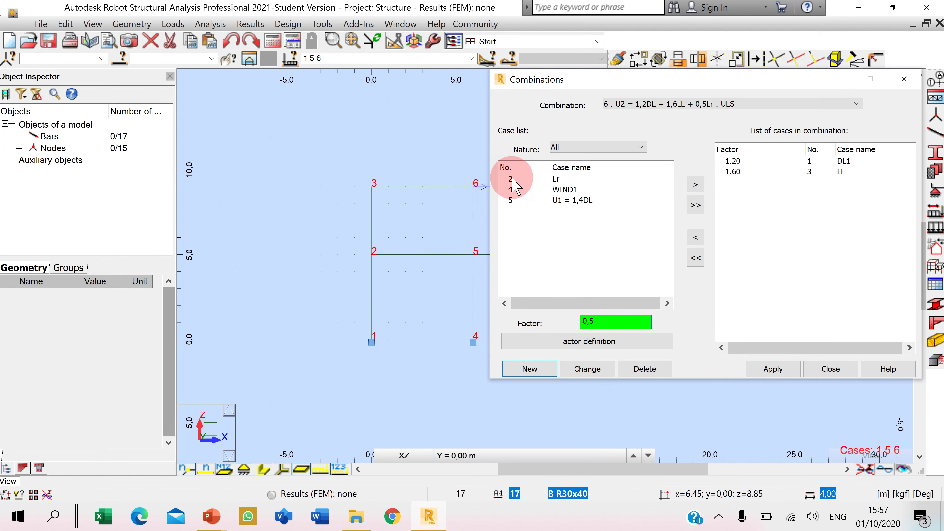
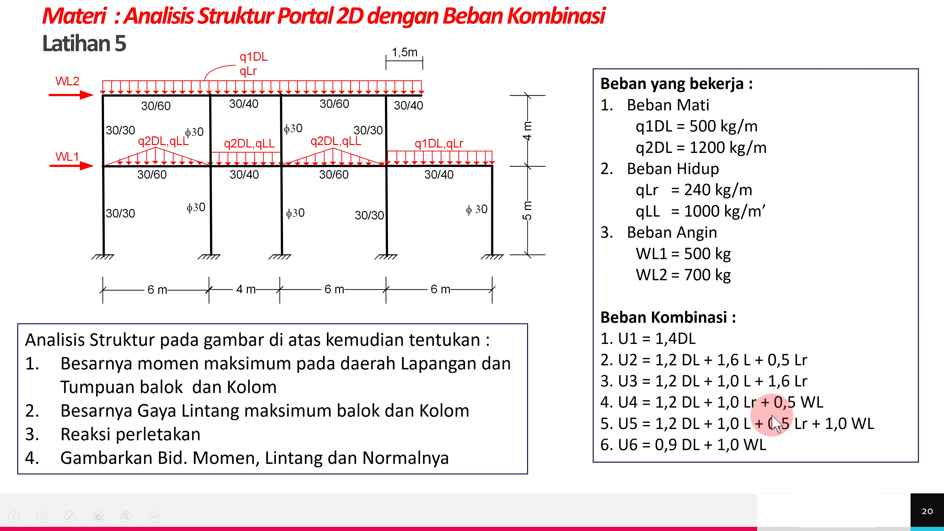
# Name combination 8 "U4 = 1,2DL + 1,0Lr + 0,5WL" and create it, checking the PowerPoint slide for its definition.
pyautogui.hotkey('alt', 'Tab')
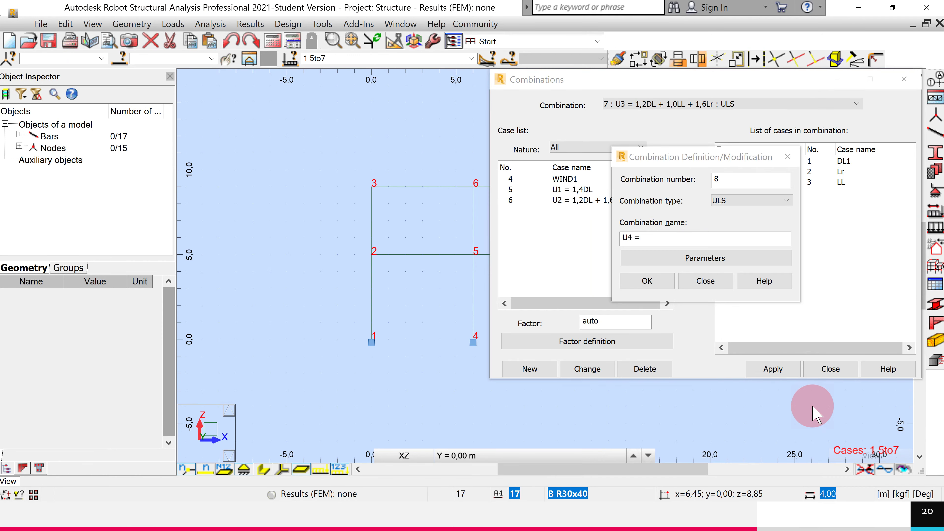
pyautogui.write('1,2DL + 0,5Lr +')
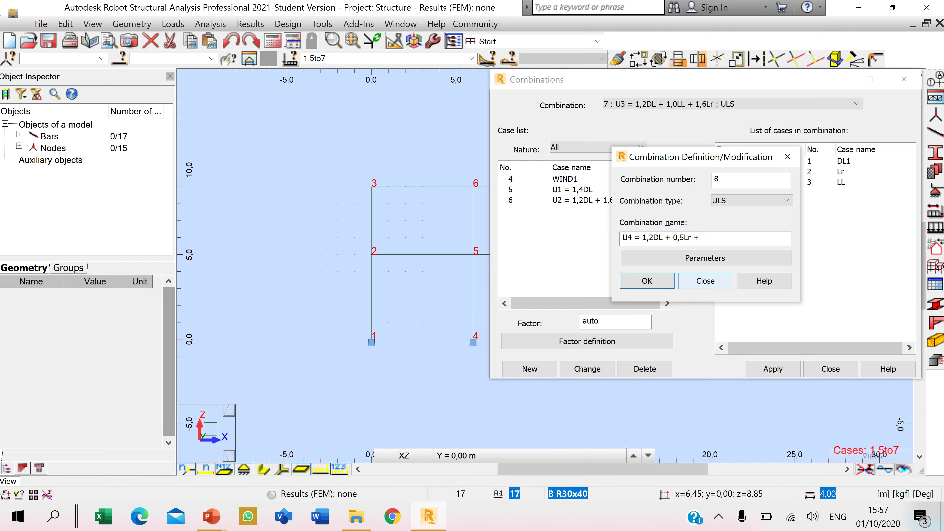
pyautogui.hotkey('alt', 'Tab')
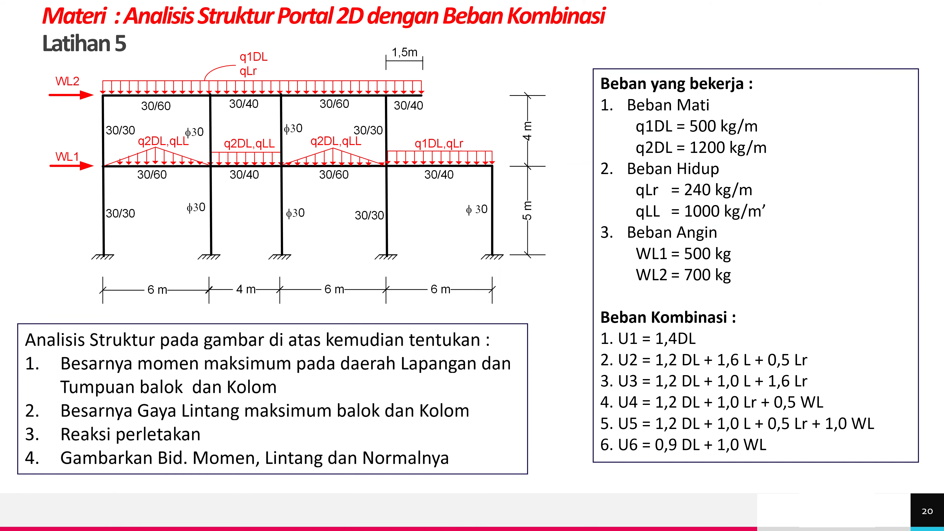
pyautogui.hotkey('alt', 'Tab')
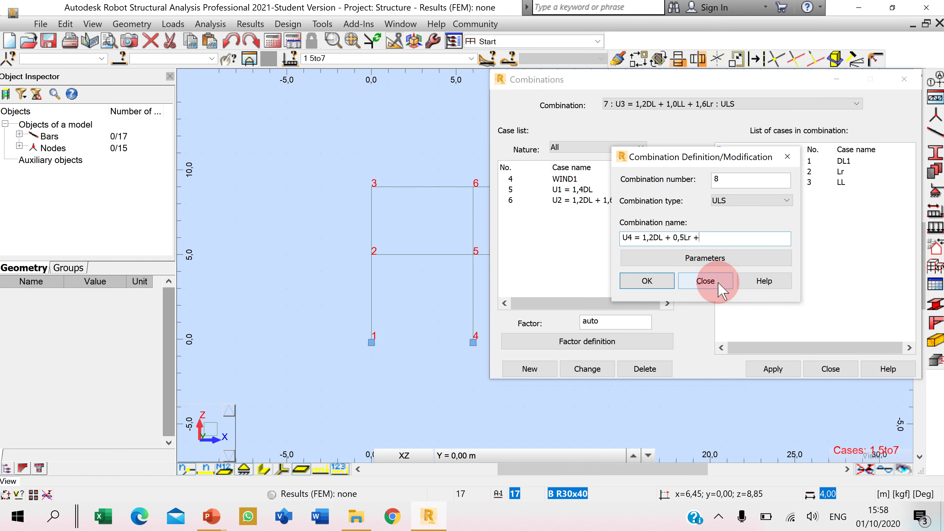
pyautogui.press('BackSpace')
pyautogui.write('1,')
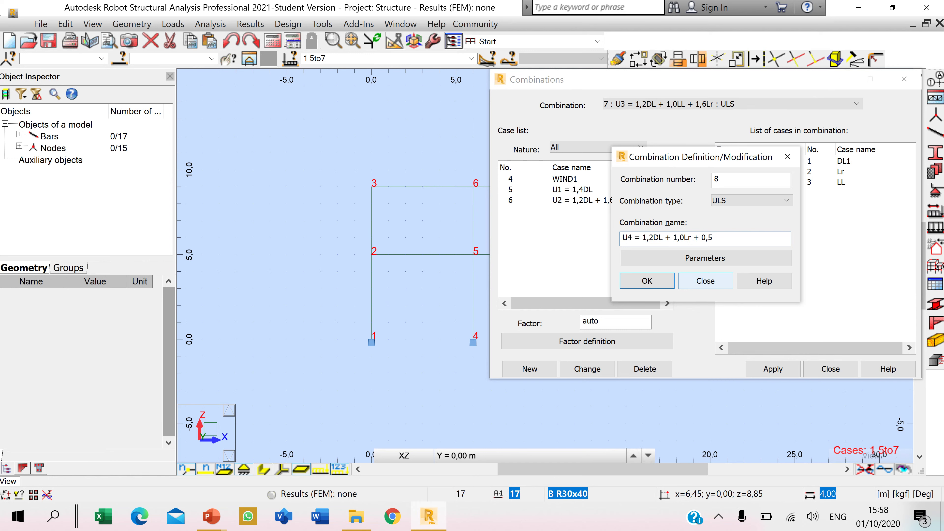
pyautogui.click(667, 284)
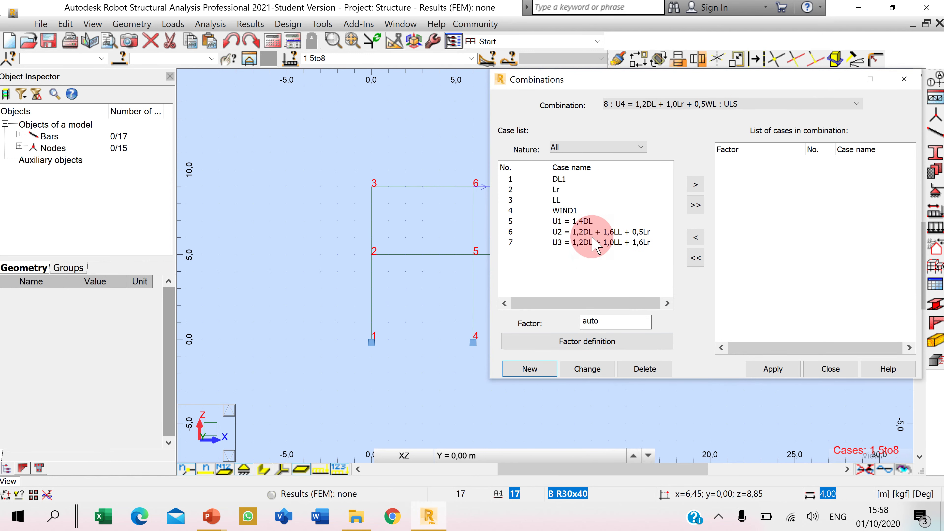
# Add case DL1 with factor 1,2 to combination U4.
pyautogui.click(512, 180)
pyautogui.doubleClick(613, 321)
pyautogui.write('1')
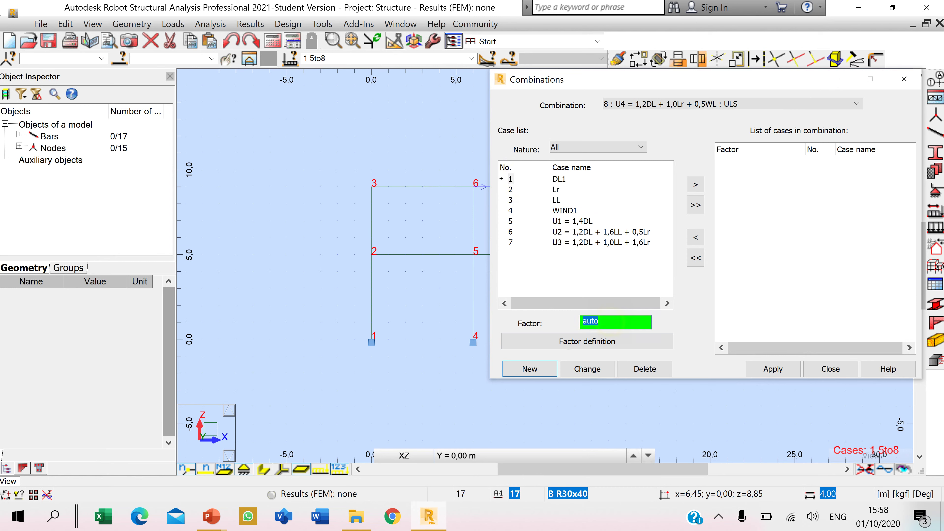
pyautogui.write(',2')
pyautogui.click(510, 179)
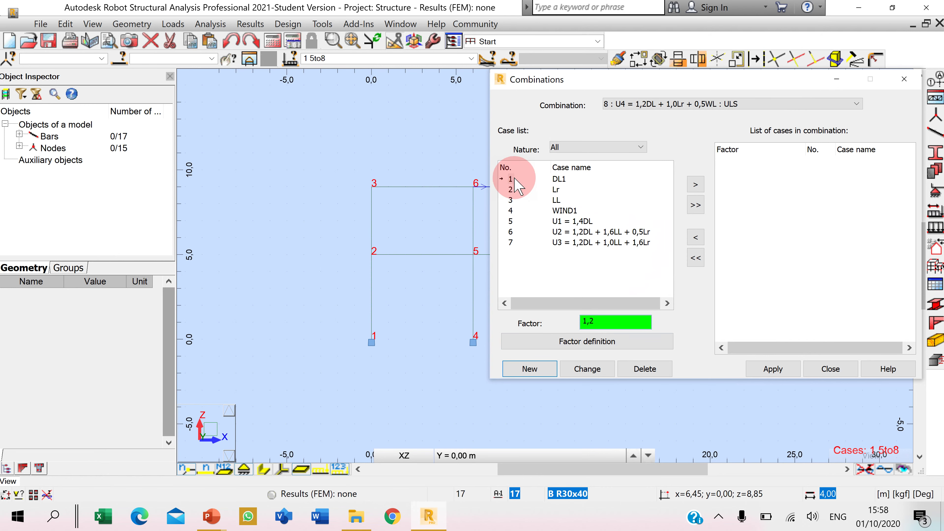
pyautogui.click(695, 184)
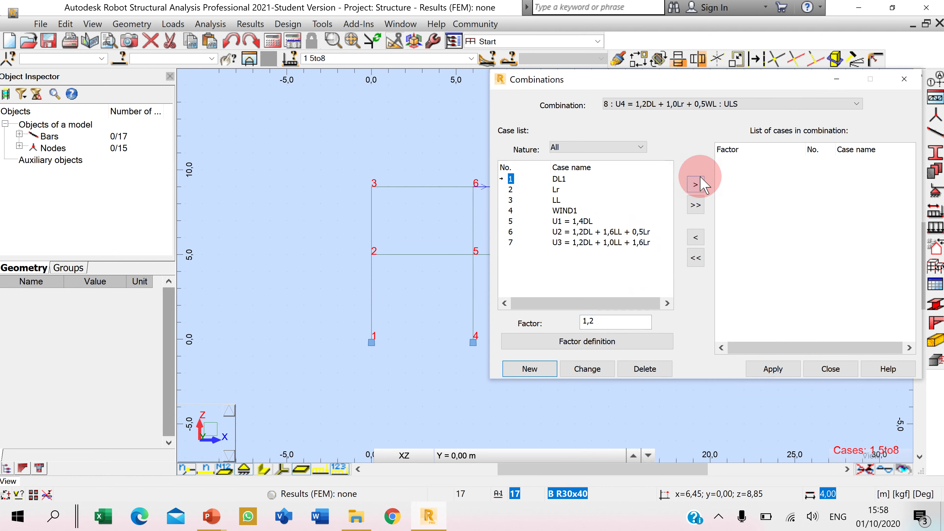
# Add case Lr with factor 1 and case WIND1 with factor 0,5 to combination U4, and apply the combination.
pyautogui.doubleClick(626, 320)
pyautogui.write('1')
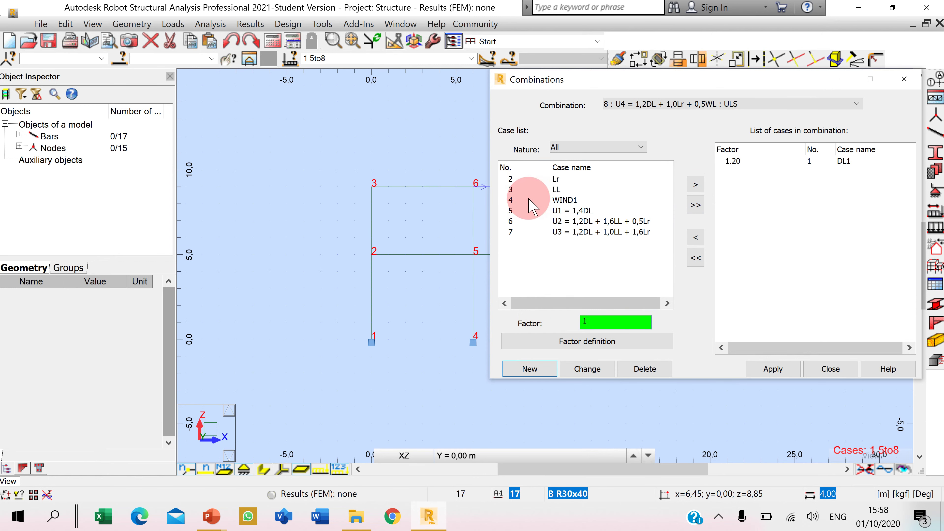
pyautogui.click(510, 179)
pyautogui.click(696, 184)
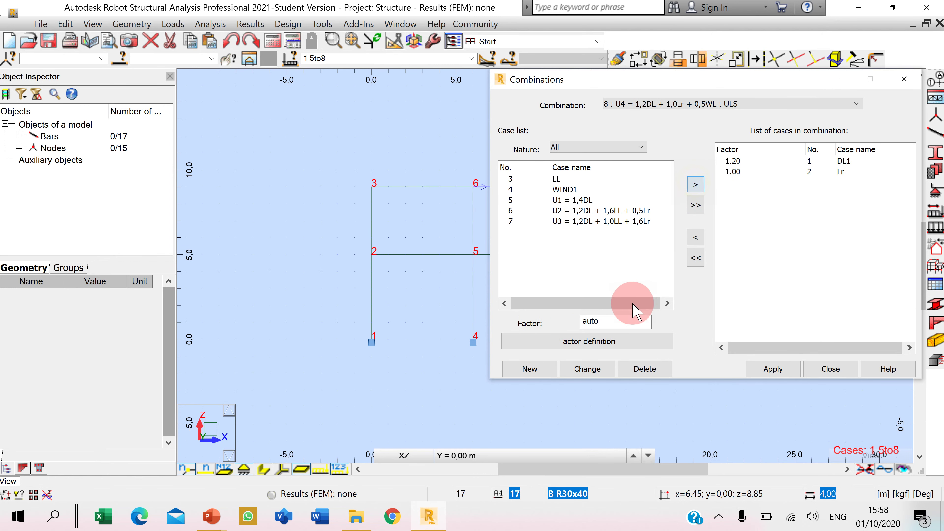
pyautogui.doubleClick(612, 321)
pyautogui.write('0,5')
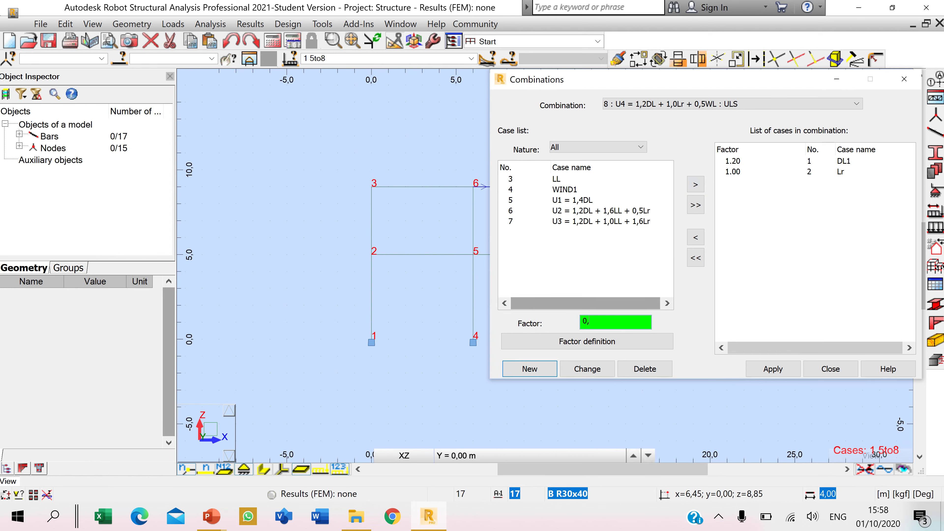
pyautogui.click(512, 190)
pyautogui.click(696, 185)
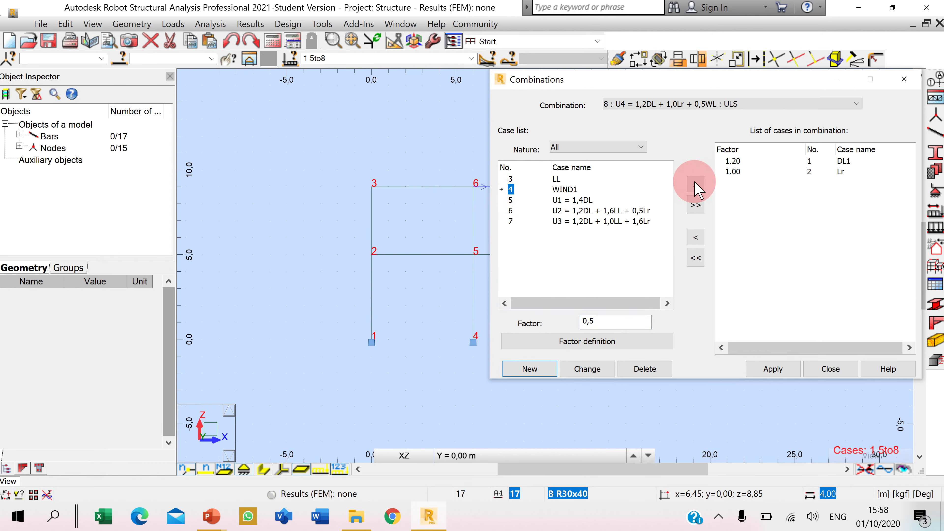
pyautogui.click(763, 370)
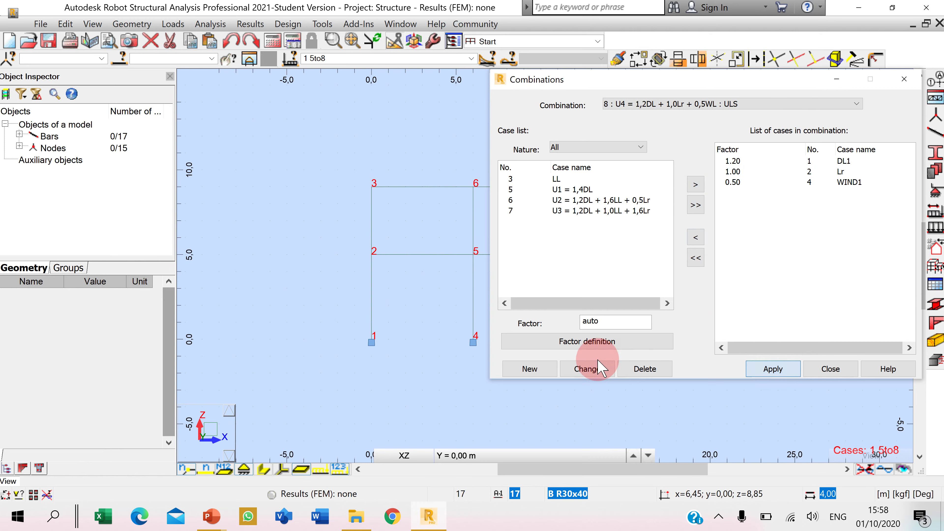
# Create a new ULS combination named "U5 = 1,2DL+1,0LL+0,5Lr+1,0WL".
pyautogui.click(531, 369)
pyautogui.doubleClick(637, 237)
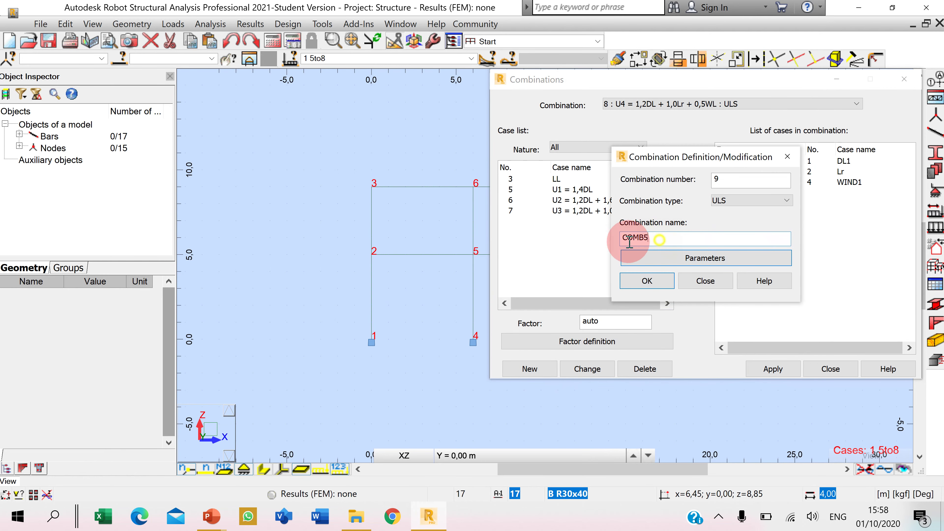
pyautogui.write('U5 =')
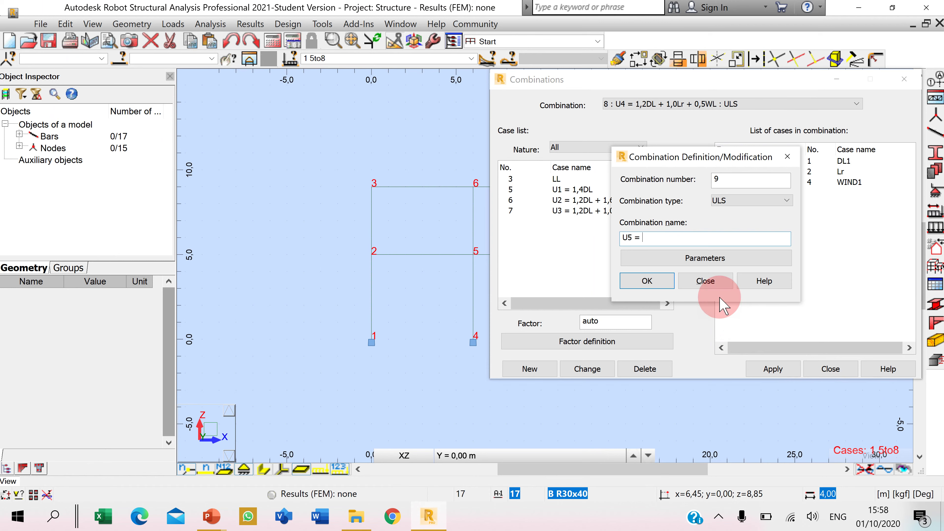
pyautogui.write('1')
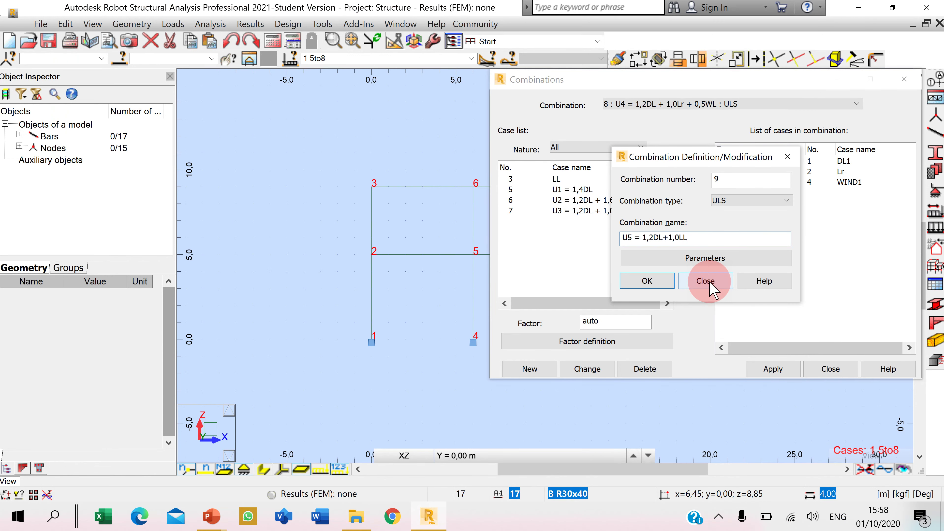
pyautogui.write('+1,0LL+0')
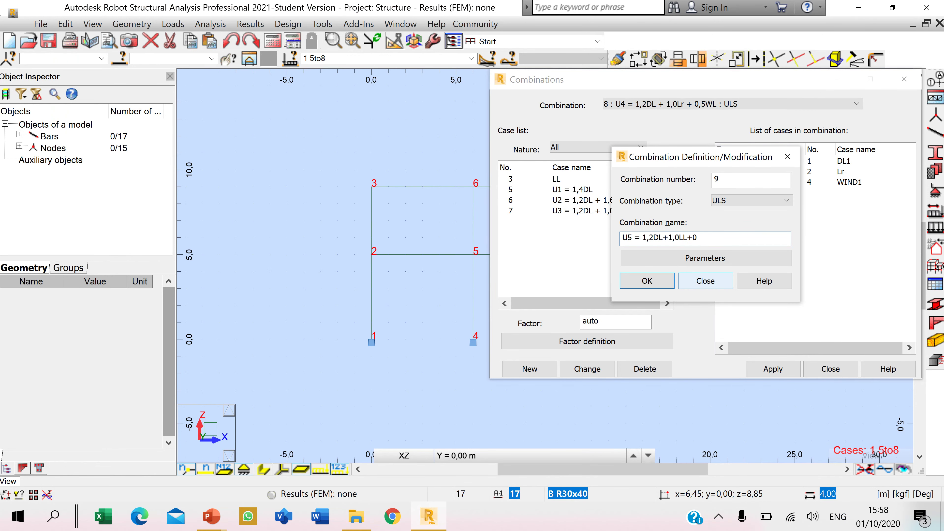
pyautogui.write('+1')
pyautogui.click(708, 282)
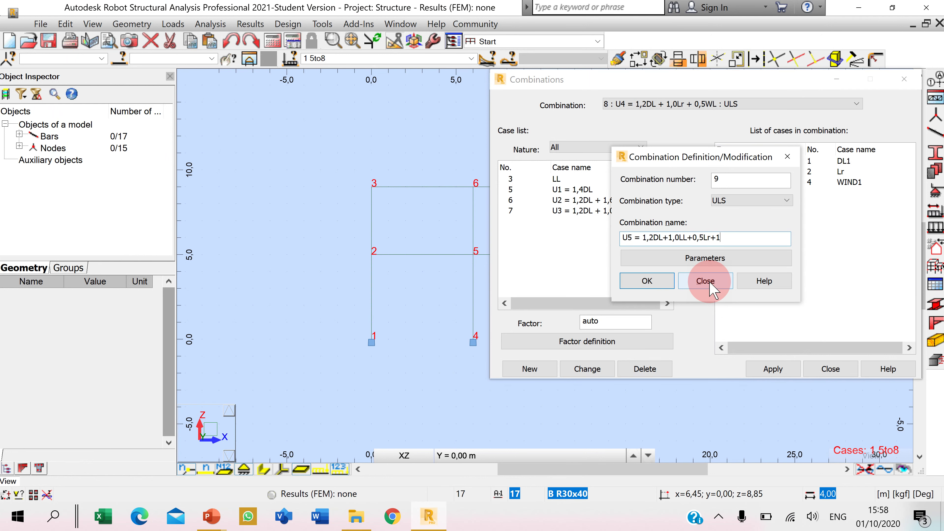
pyautogui.write(',0WL')
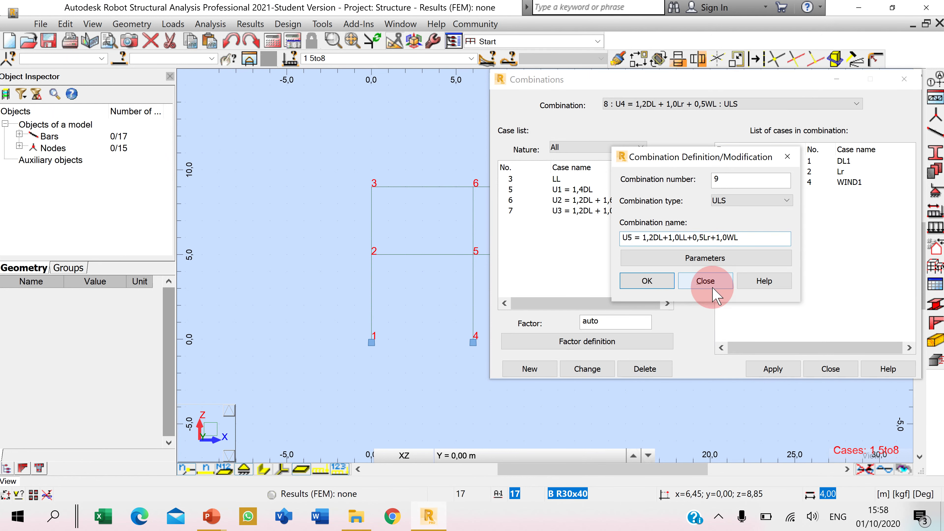
pyautogui.click(647, 282)
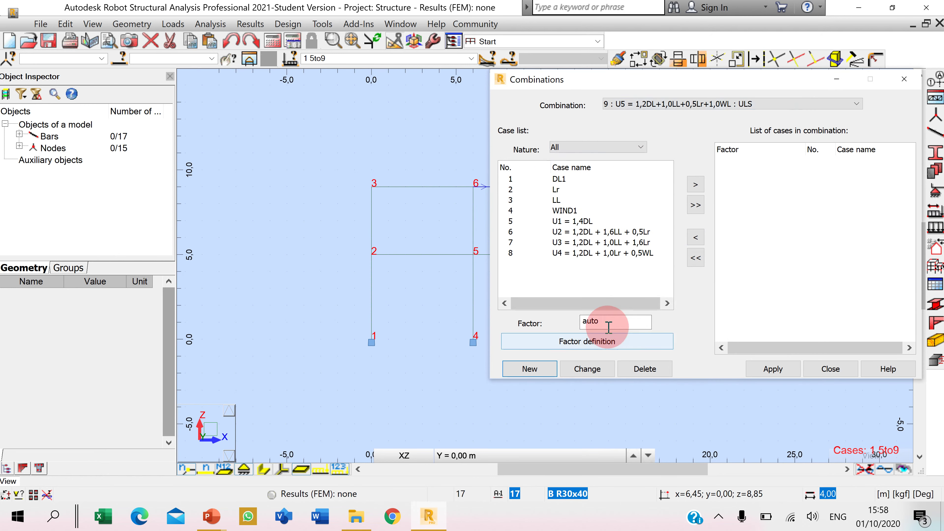
# Add case DL1 with factor 1,2 and case LL with factor 1 to combination U5.
pyautogui.moveTo(612, 325); pyautogui.dragTo(597, 326)
pyautogui.write('1,2')
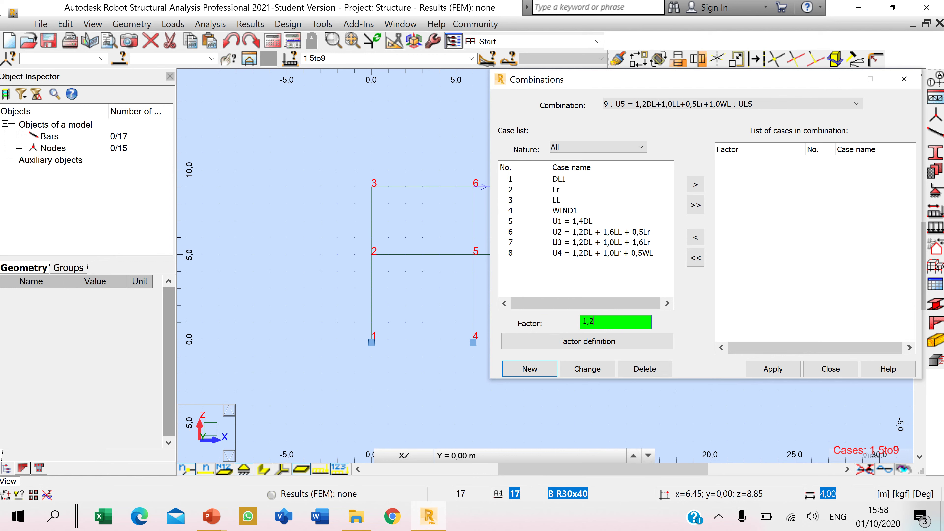
pyautogui.click(638, 180)
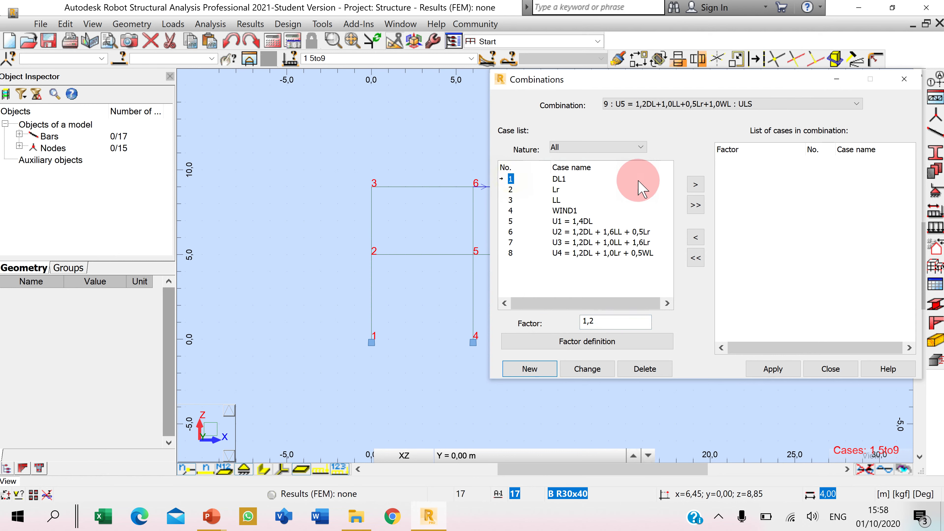
pyautogui.click(694, 185)
pyautogui.doubleClick(595, 322)
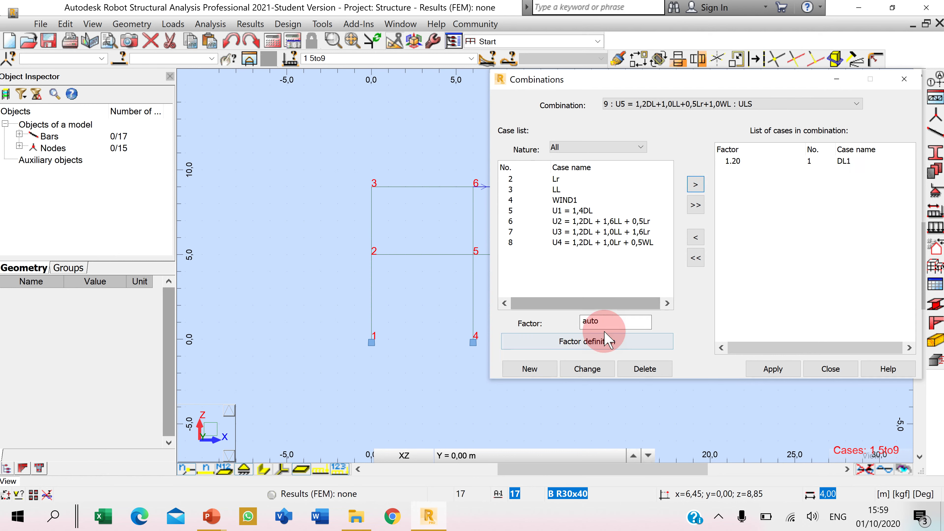
pyautogui.write('1')
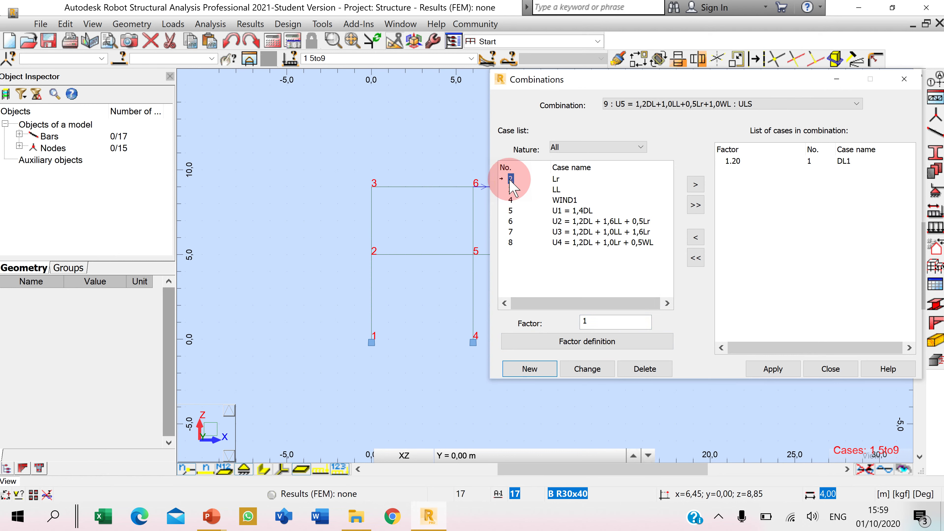
pyautogui.click(696, 185)
# Add case Lr with factor 0,5 to combination U5.
pyautogui.doubleClick(603, 321)
pyautogui.write('0,5')
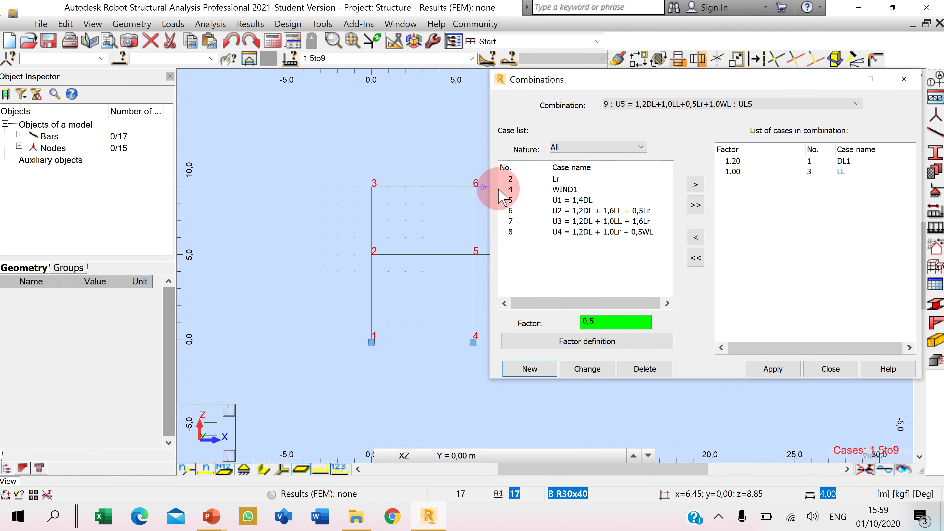
pyautogui.click(510, 180)
pyautogui.click(696, 185)
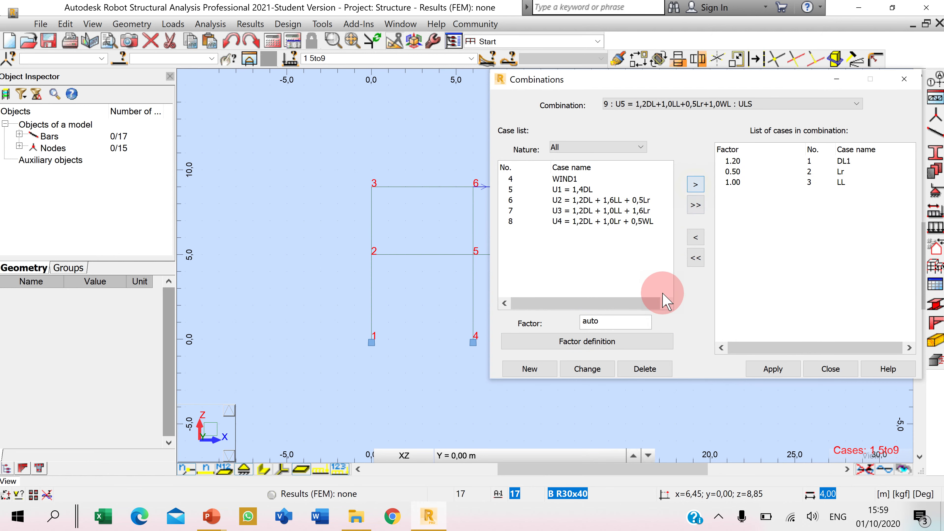
# Add case WIND1 with factor 1 to combination U5 and apply the combination.
pyautogui.click(619, 326)
pyautogui.write('1')
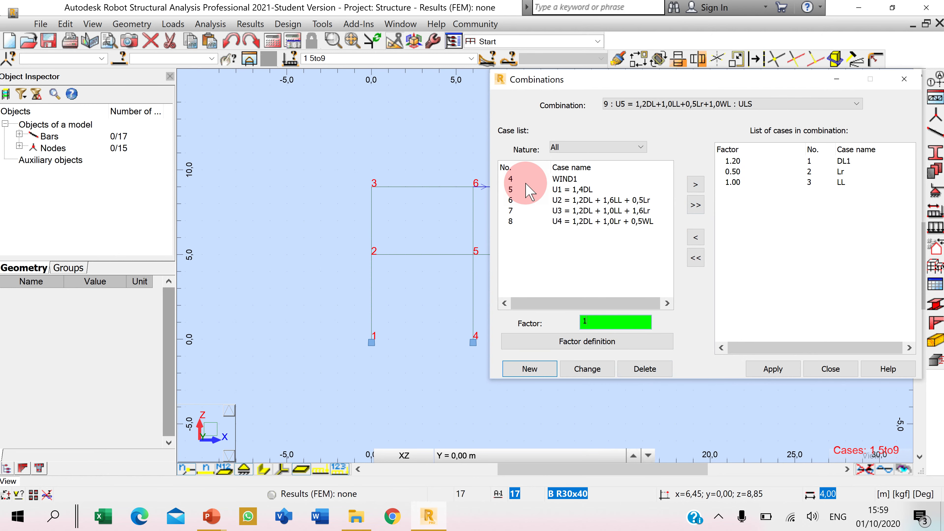
pyautogui.click(525, 184)
pyautogui.click(696, 184)
pyautogui.click(772, 368)
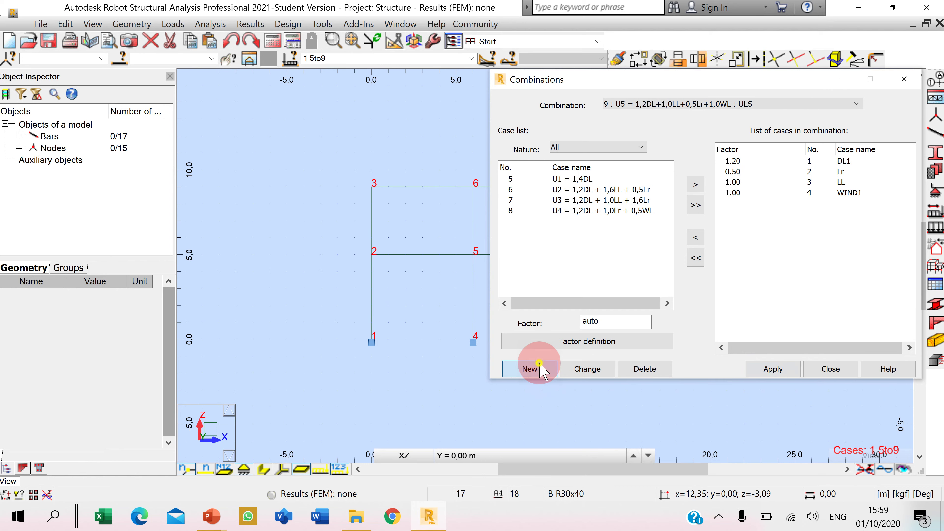
# Create a new ULS combination named "U6 = 0,9DL + 1,0WL", checking its formula against the exercise slide.
pyautogui.click(532, 368)
pyautogui.moveTo(781, 238); pyautogui.dragTo(414, 235)
pyautogui.write('U6 =')
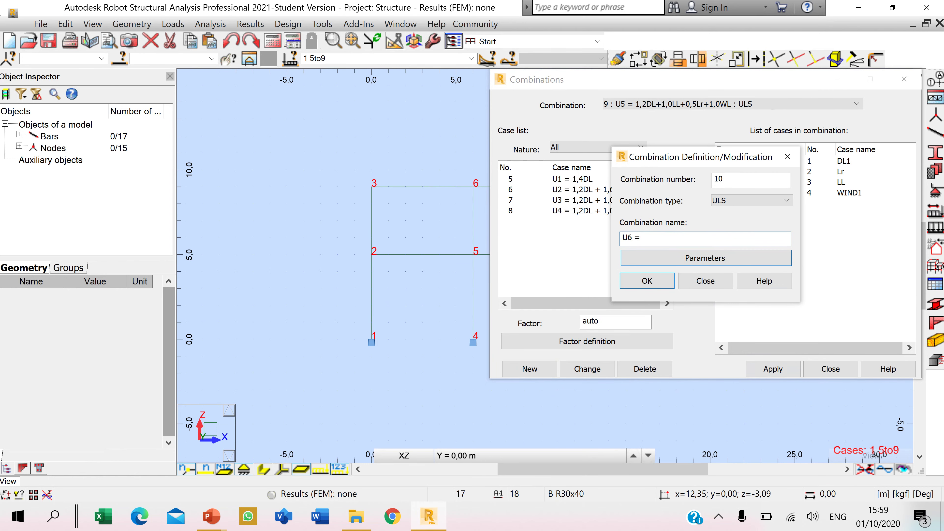
pyautogui.hotkey('alt', 'Tab')
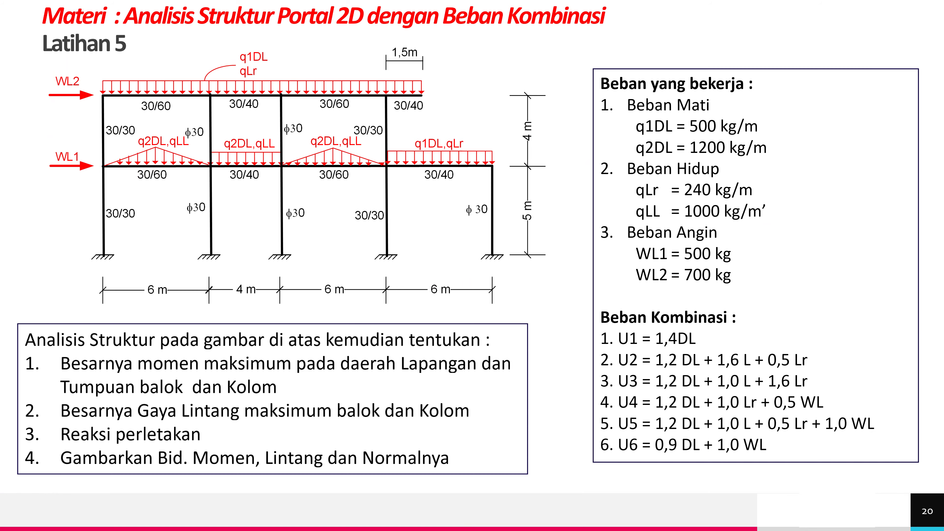
pyautogui.hotkey('alt', 'Tab')
pyautogui.write('6 = 0')
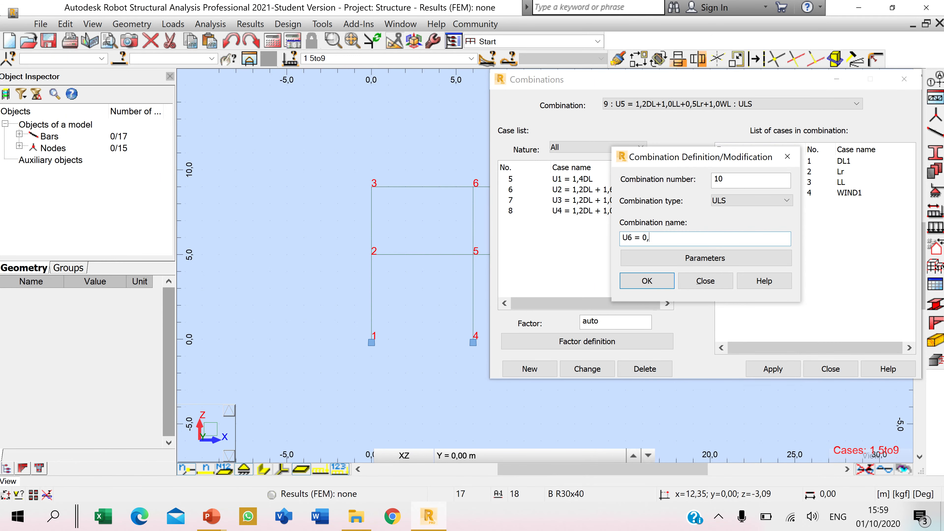
pyautogui.write(',9DL +')
pyautogui.hotkey('alt', 'Tab')
pyautogui.hotkey('alt', 'Tab')
pyautogui.write('1,')
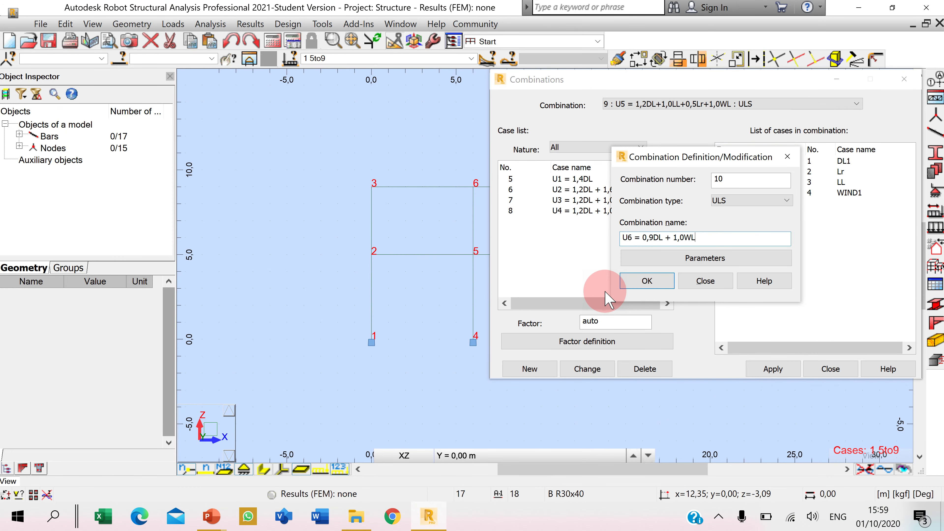
pyautogui.click(641, 280)
# Add case DL1 with factor 0,9 and case WIND1 with factor 1 to combination U6, and apply the combination.
pyautogui.click(616, 323)
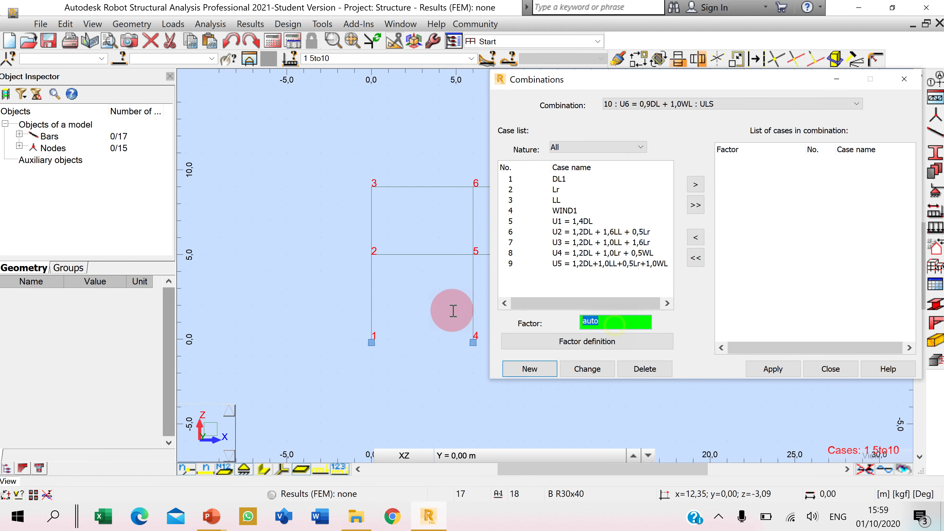
pyautogui.write('0,9')
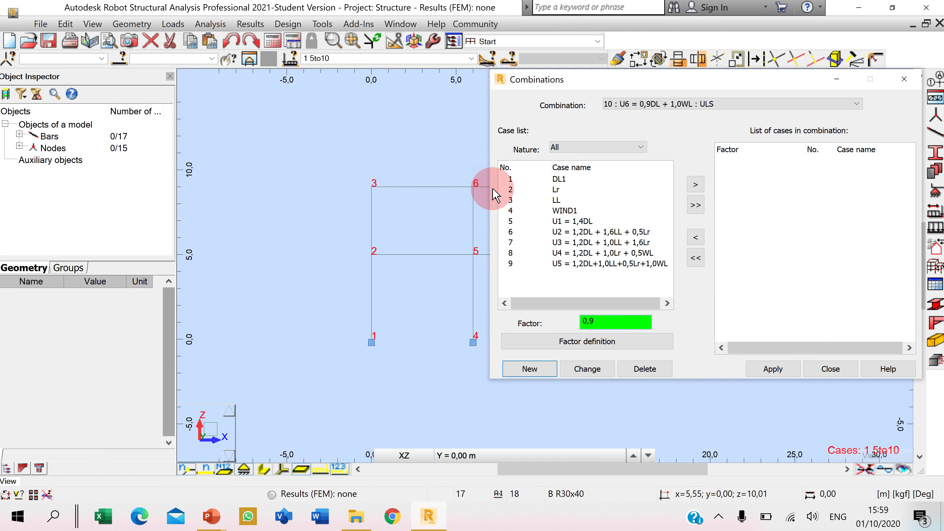
pyautogui.click(509, 180)
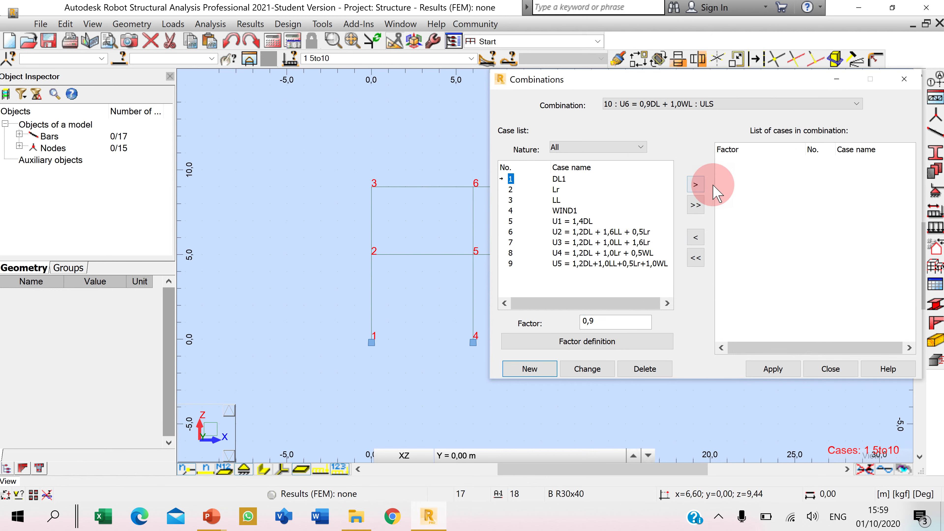
pyautogui.click(695, 185)
pyautogui.click(639, 325)
pyautogui.write('1')
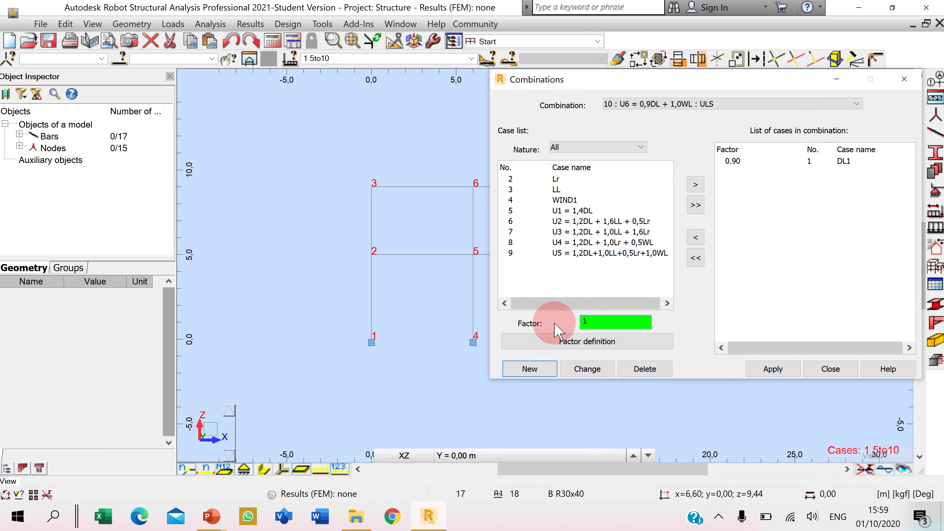
pyautogui.click(520, 201)
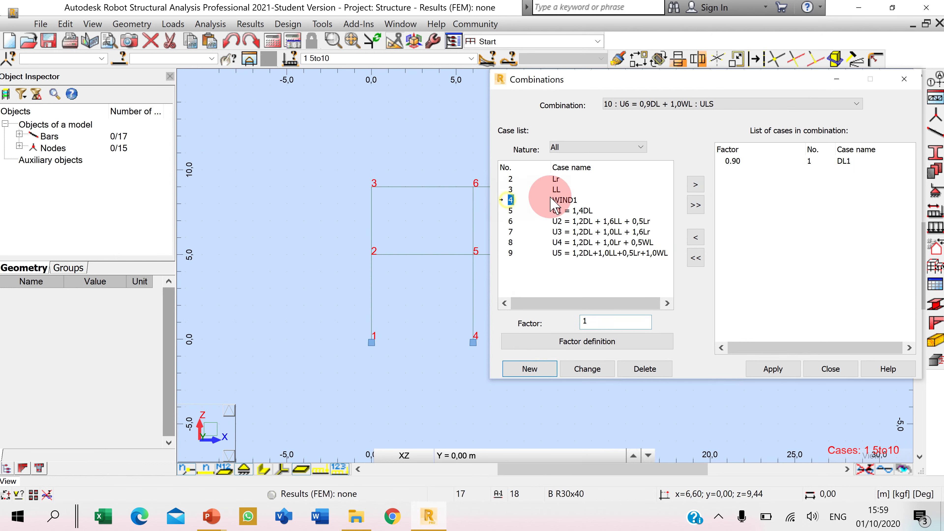
pyautogui.click(696, 184)
pyautogui.click(782, 367)
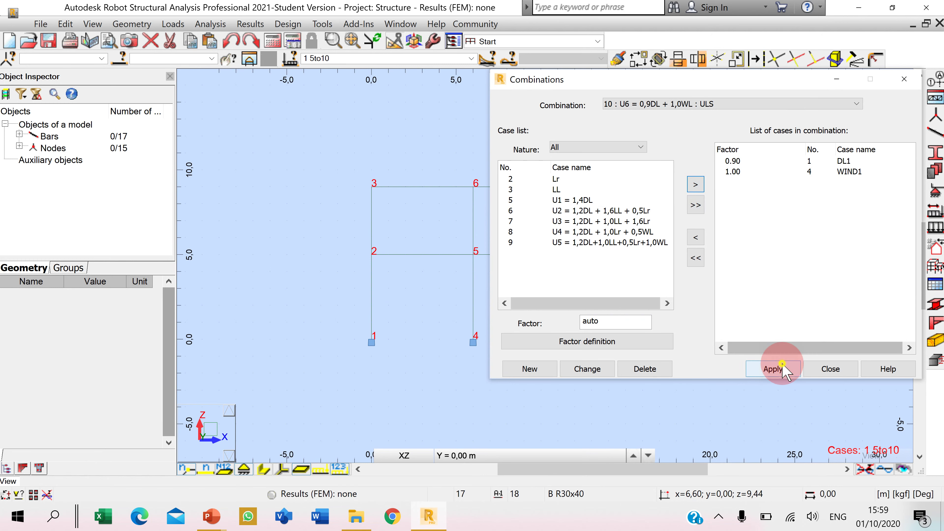
# Close the combination definition and run the structural calculations.
pyautogui.click(831, 368)
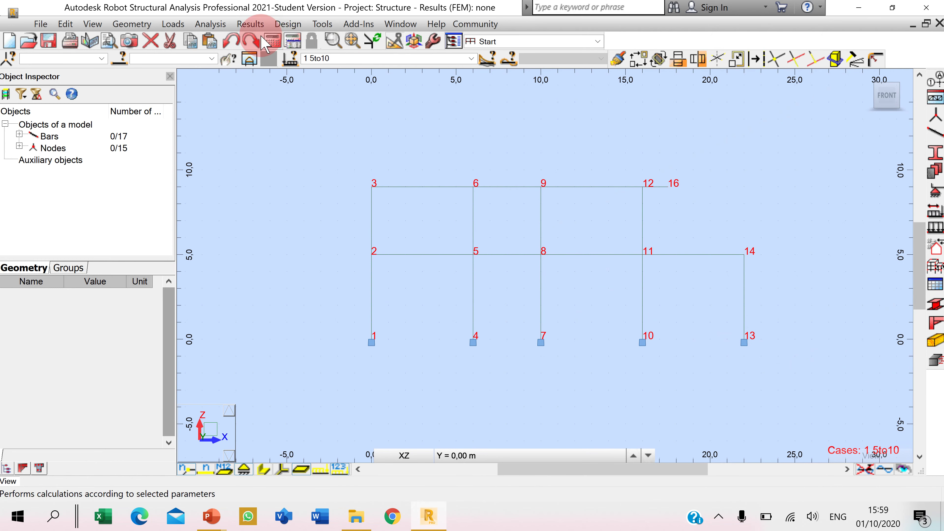
pyautogui.click(210, 24)
pyautogui.click(220, 54)
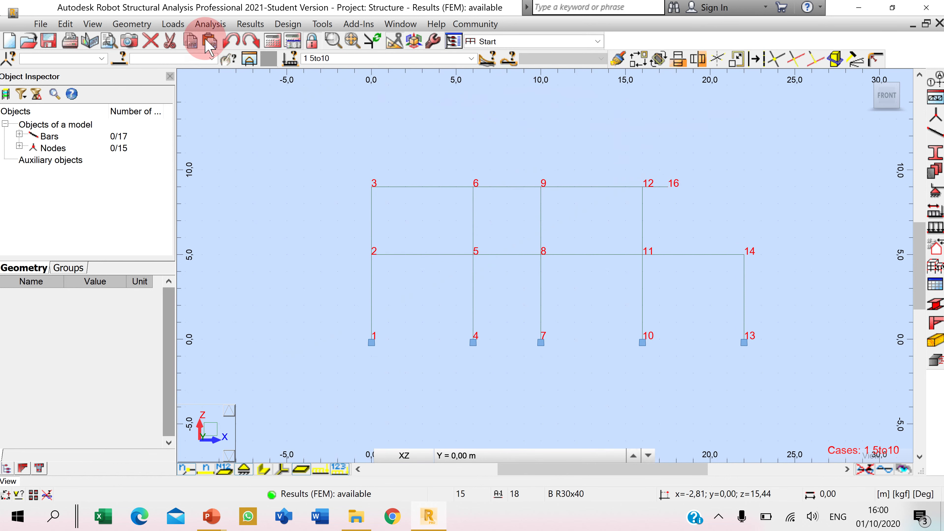
# Display the bars' My moment diagrams with value labels, differentiated positive and negative values and filled areas, keeping the frame unobstructed.
pyautogui.click(250, 24)
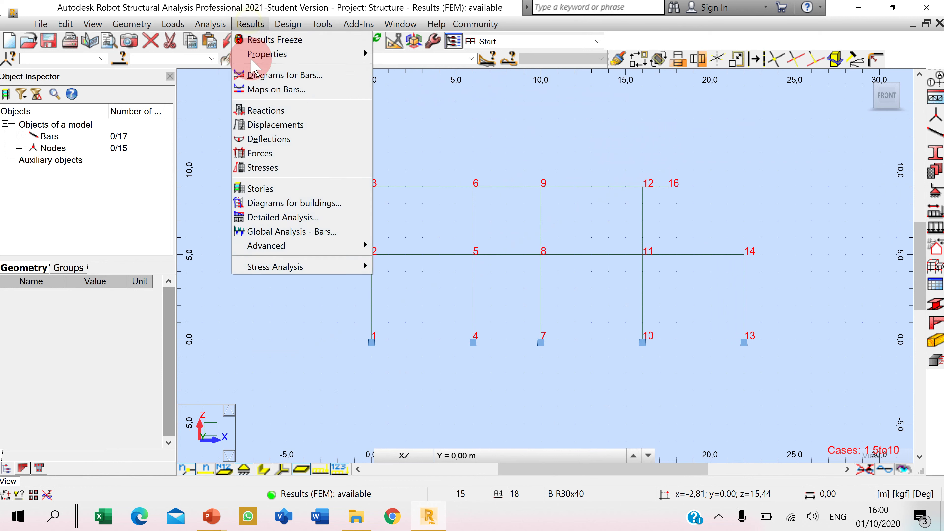
pyautogui.click(260, 74)
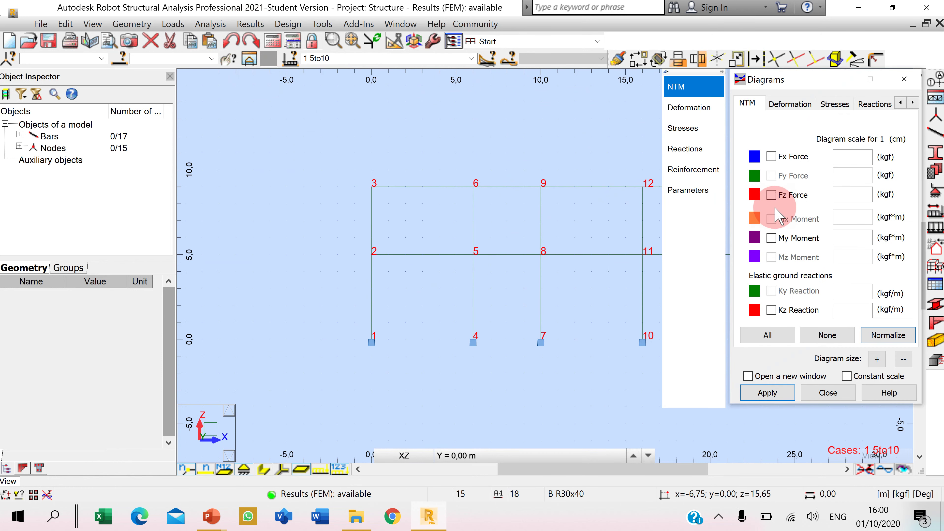
pyautogui.click(772, 238)
pyautogui.click(688, 190)
pyautogui.click(800, 171)
pyautogui.click(832, 260)
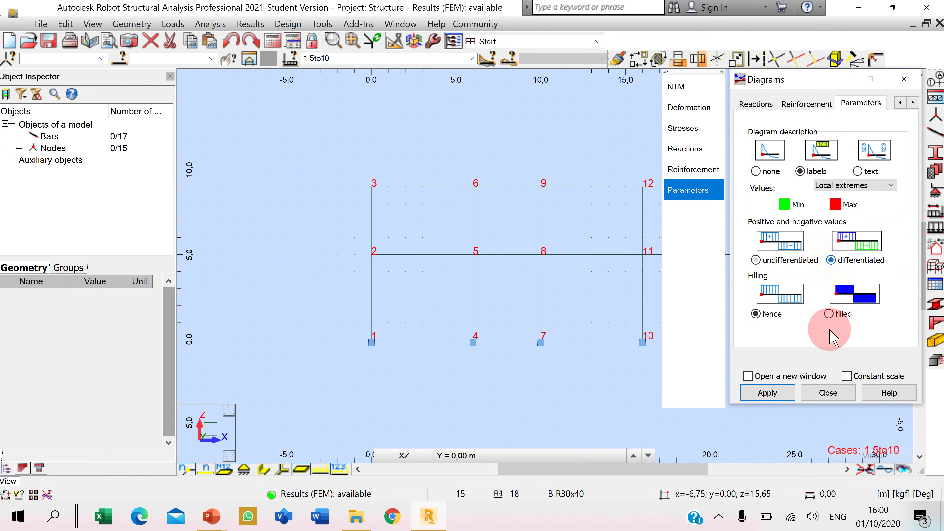
pyautogui.click(829, 314)
pyautogui.click(767, 393)
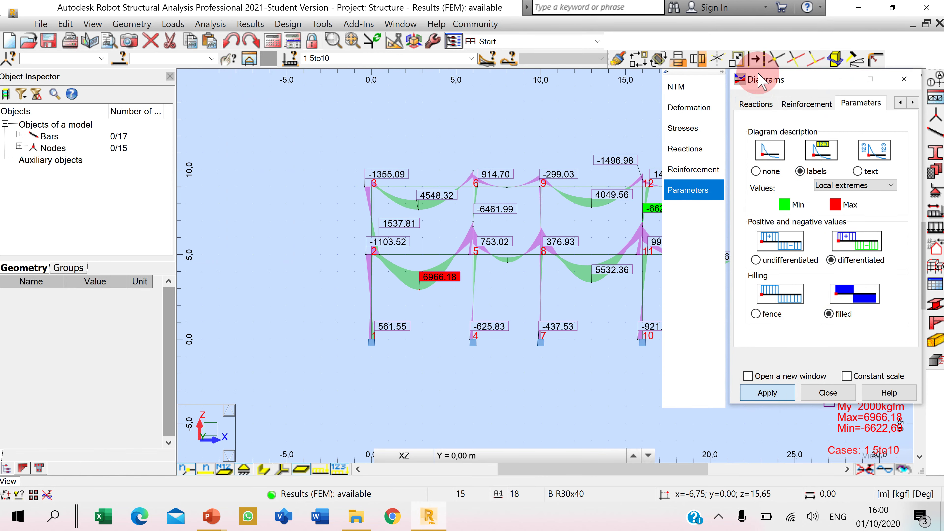
pyautogui.moveTo(781, 79); pyautogui.dragTo(99, 69)
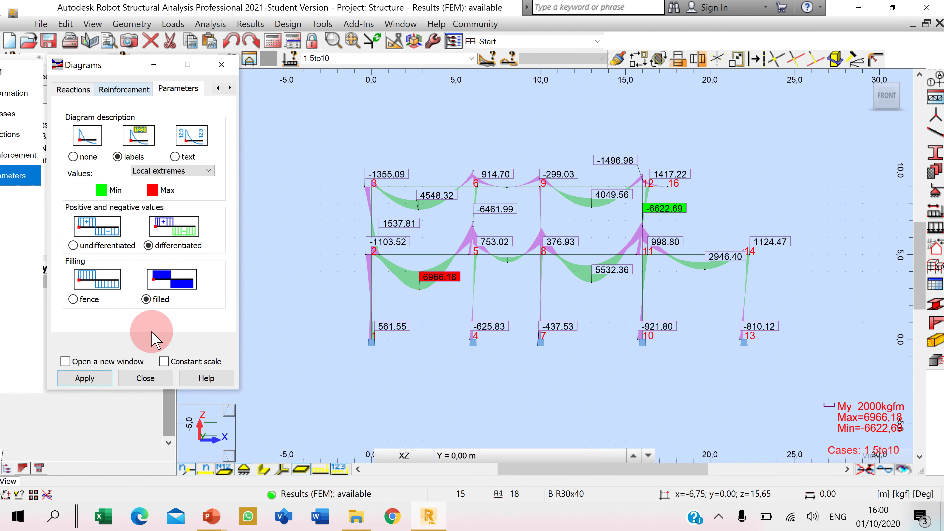
# Examine the My moment diagrams one load case at a time, from Lr through the combinations to the simple cases.
pyautogui.click(470, 59)
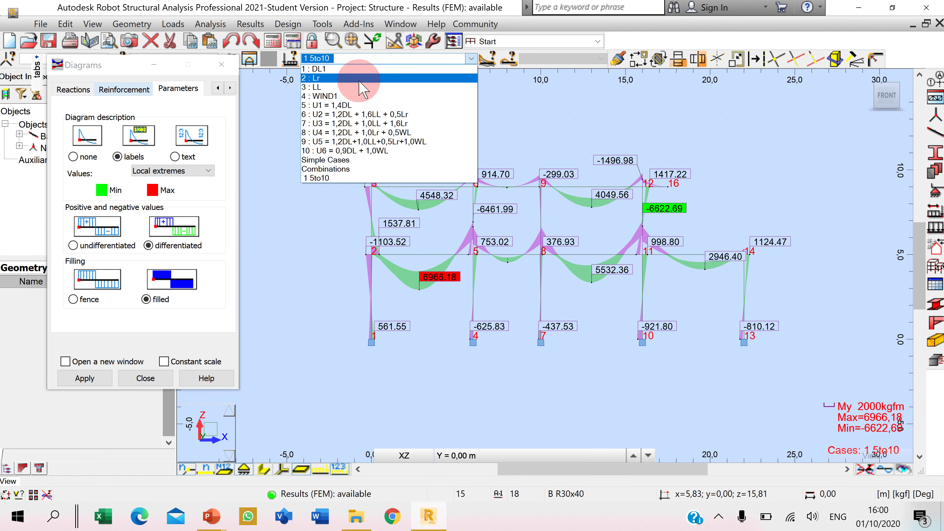
pyautogui.click(362, 74)
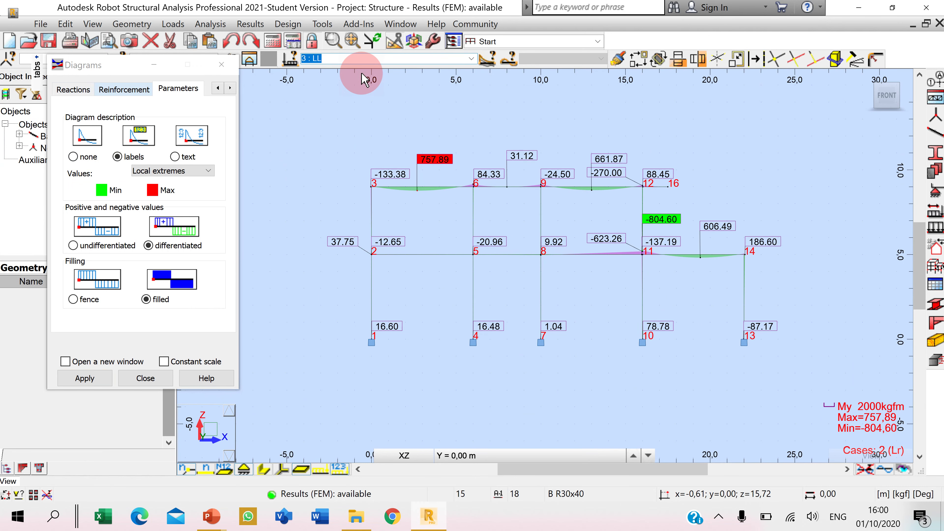
pyautogui.press('Down')
pyautogui.press('Down')
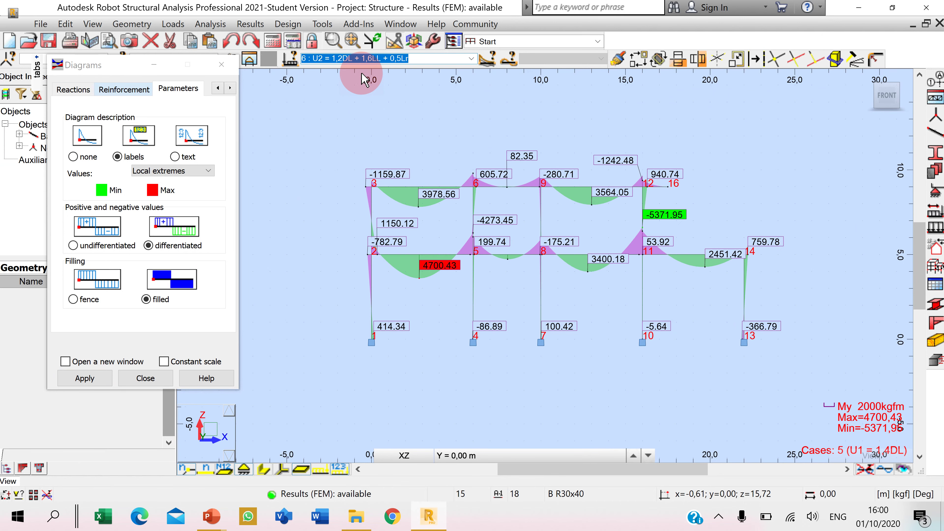
pyautogui.press('Up')
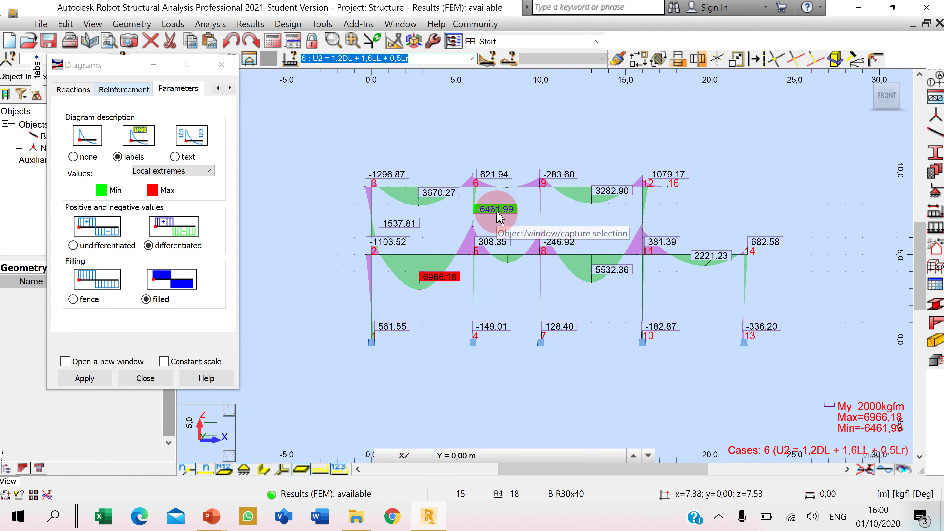
pyautogui.press('Down')
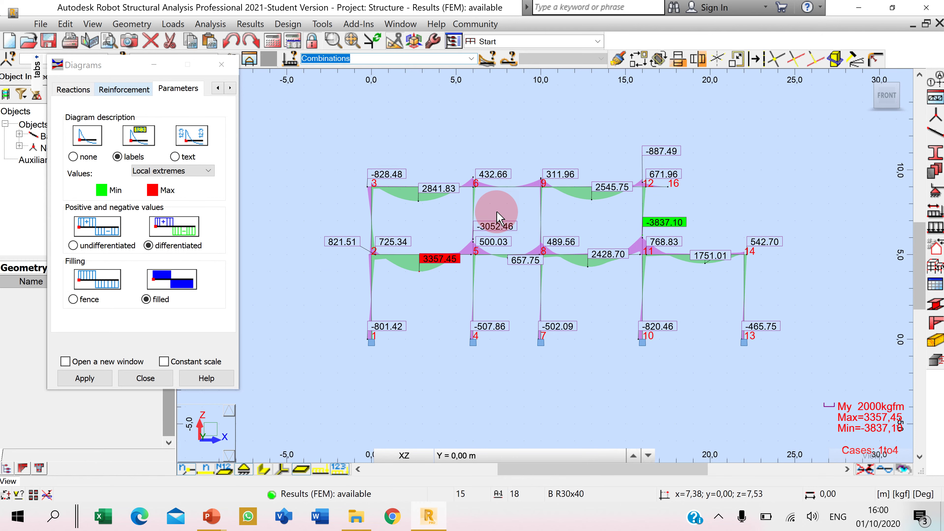
# Compare the My moment envelope of all simple cases with that of all combinations.
pyautogui.click(471, 58)
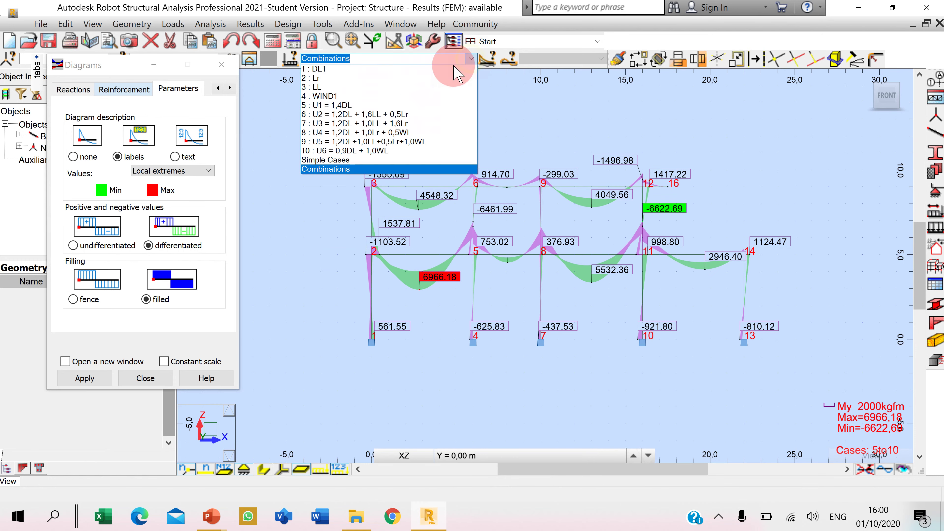
pyautogui.click(334, 164)
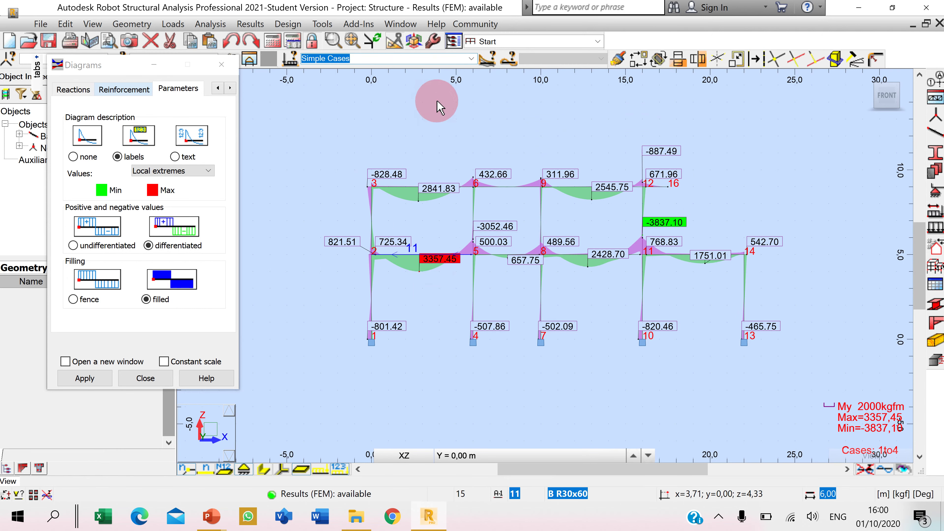
pyautogui.click(471, 58)
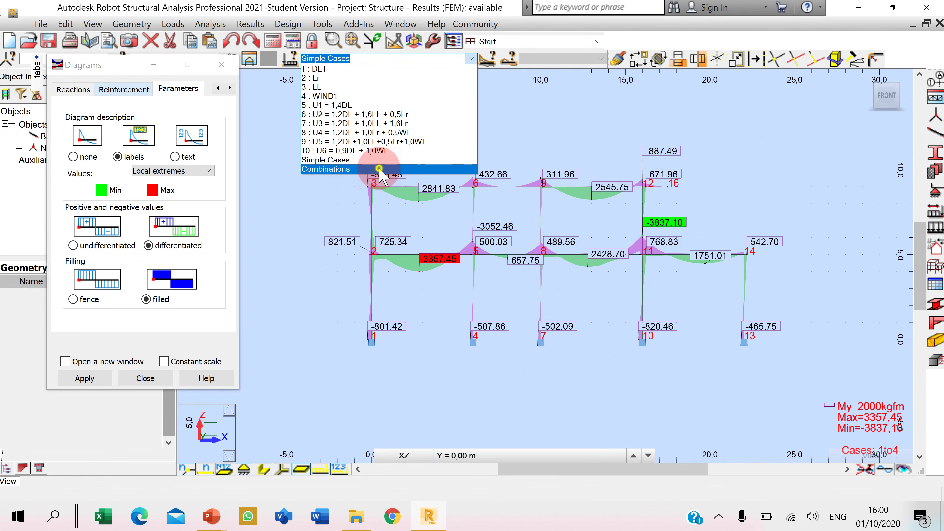
pyautogui.click(379, 169)
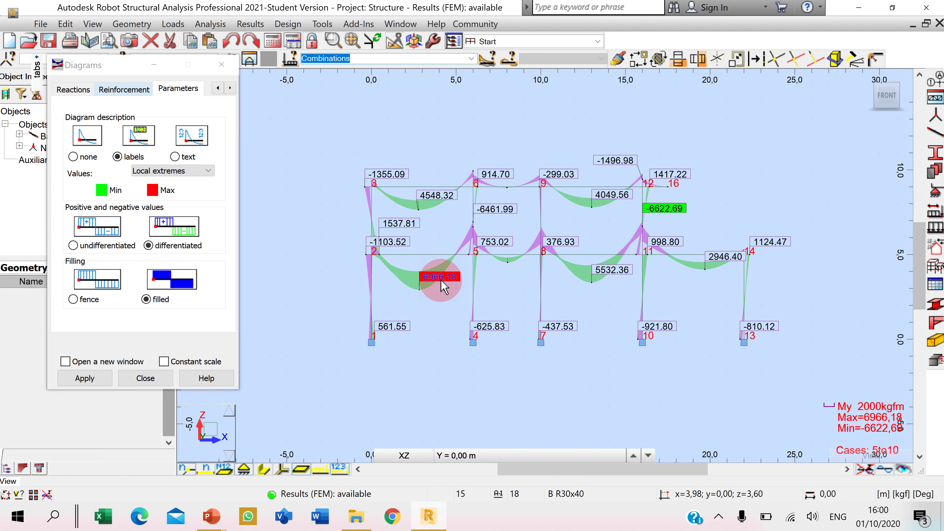
# Examine the My moment diagrams of combinations U1 through U6 one by one, then go back to U4.
pyautogui.click(471, 58)
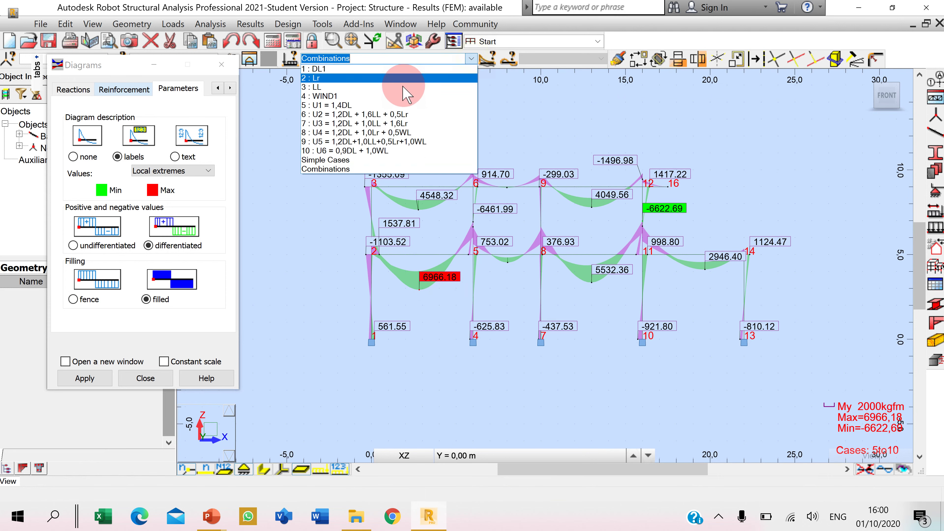
pyautogui.click(387, 105)
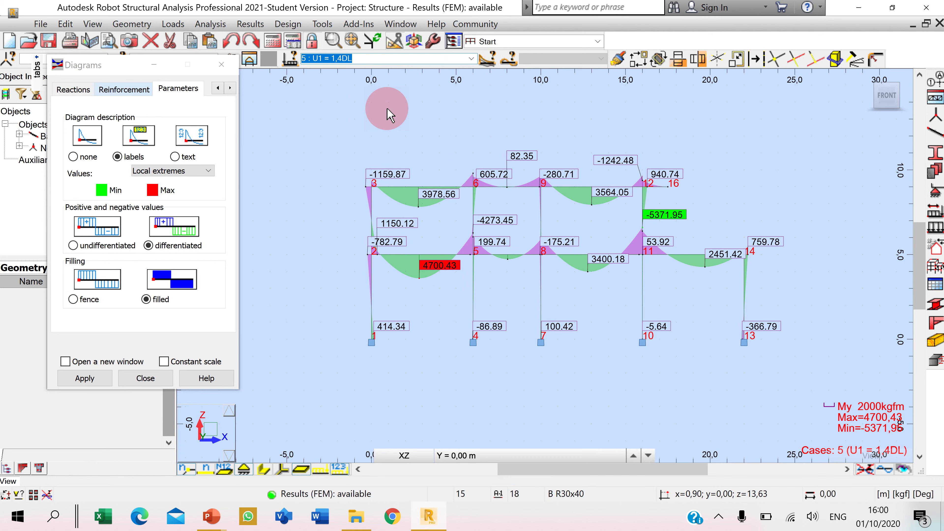
pyautogui.press('Down')
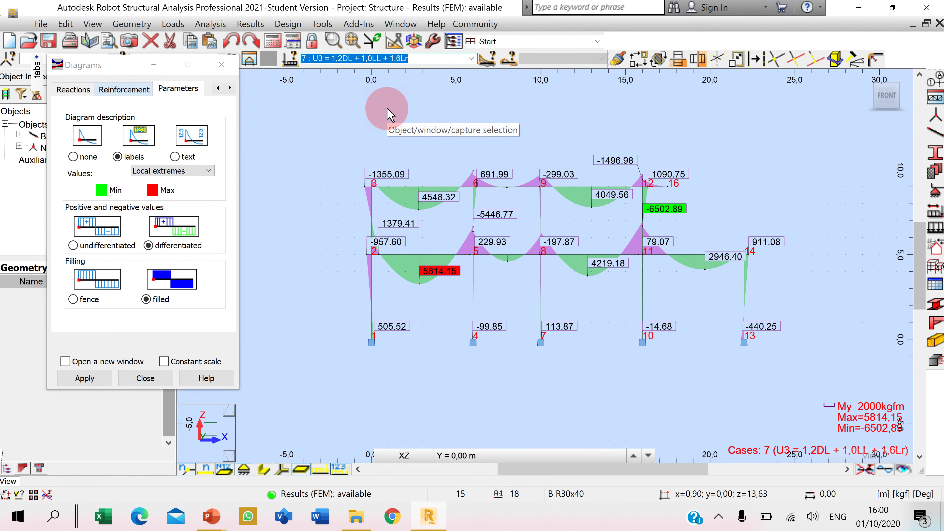
pyautogui.press('Down')
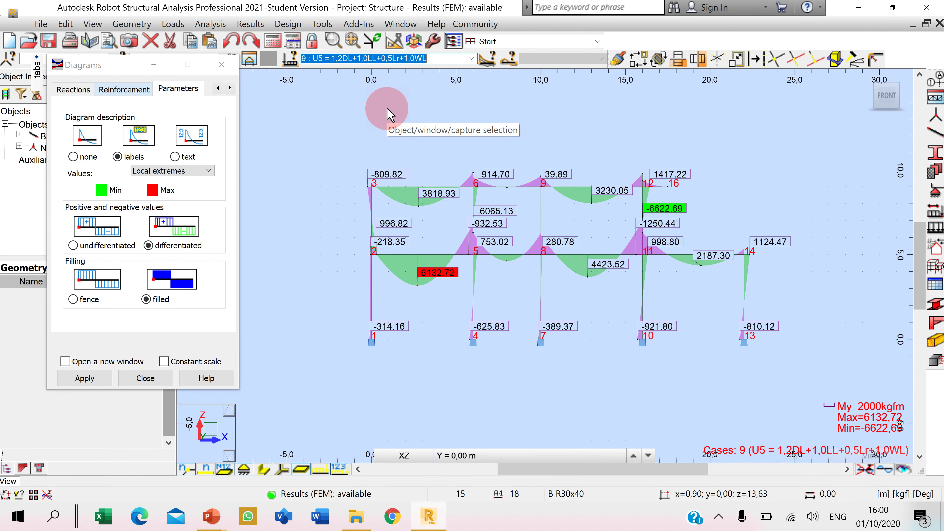
pyautogui.press('Down')
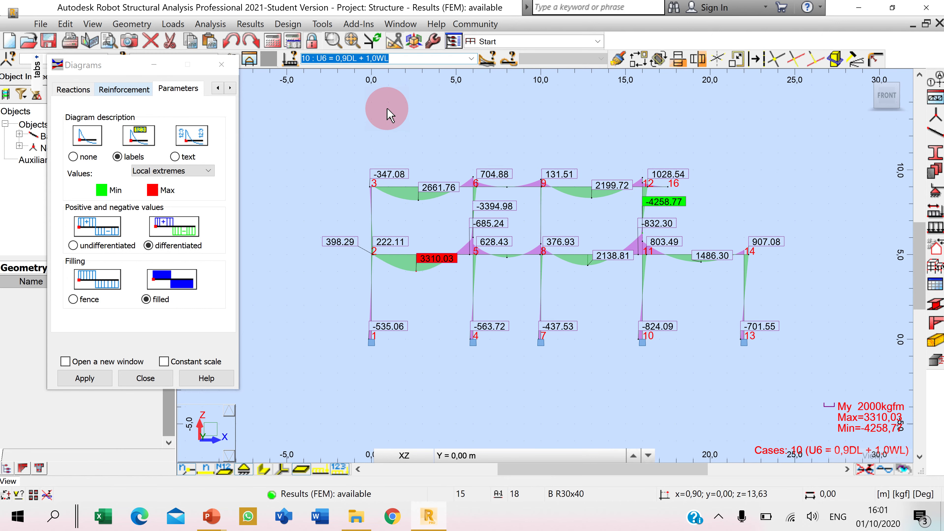
pyautogui.press('Up')
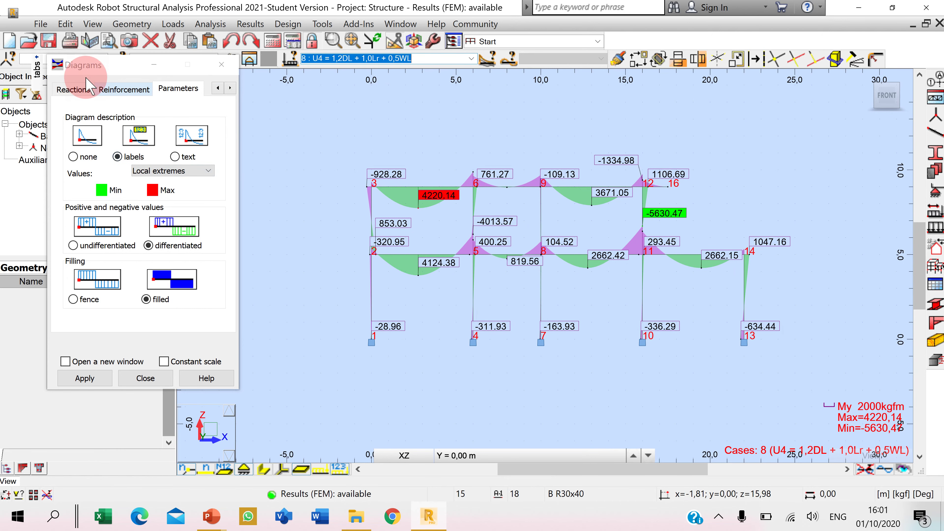
# Replace the bars' My moment diagrams with the Fz shear force diagrams.
pyautogui.click(216, 89)
pyautogui.click(216, 89)
pyautogui.click(216, 89)
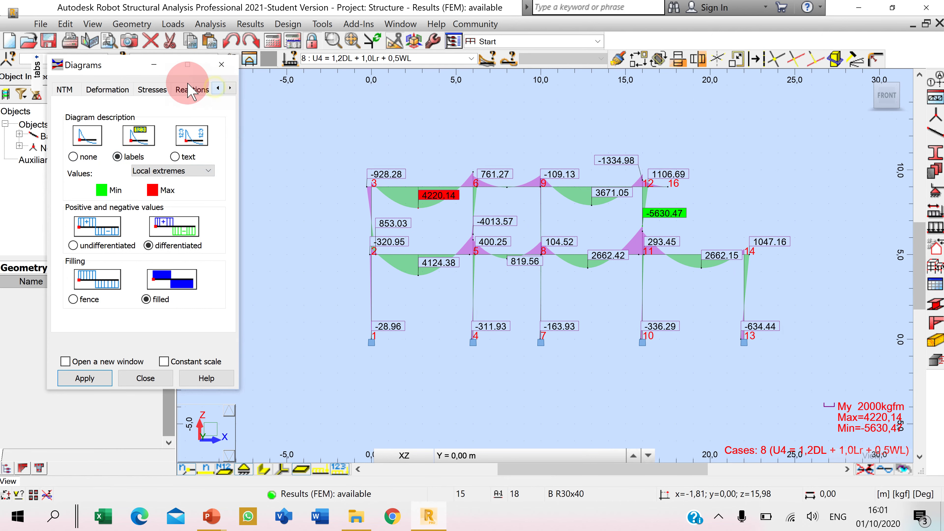
pyautogui.click(64, 88)
pyautogui.click(93, 181)
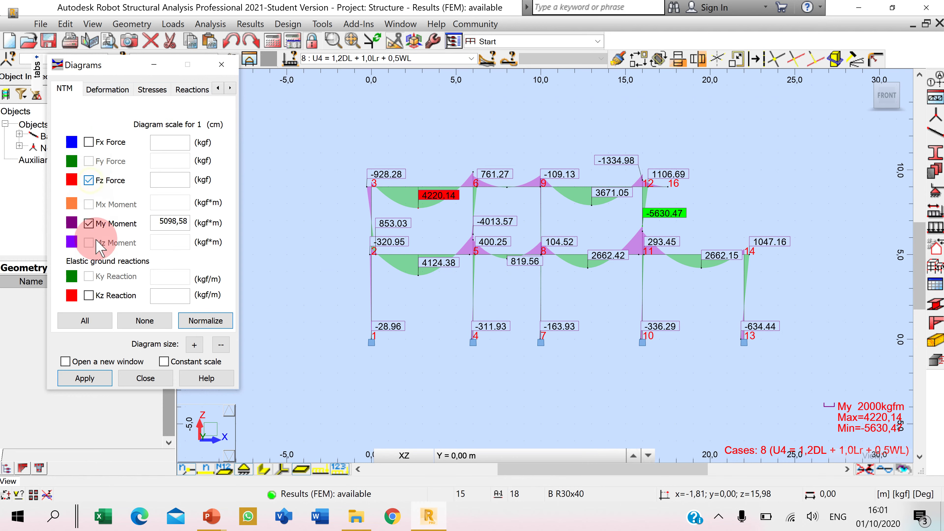
pyautogui.click(90, 224)
pyautogui.click(85, 379)
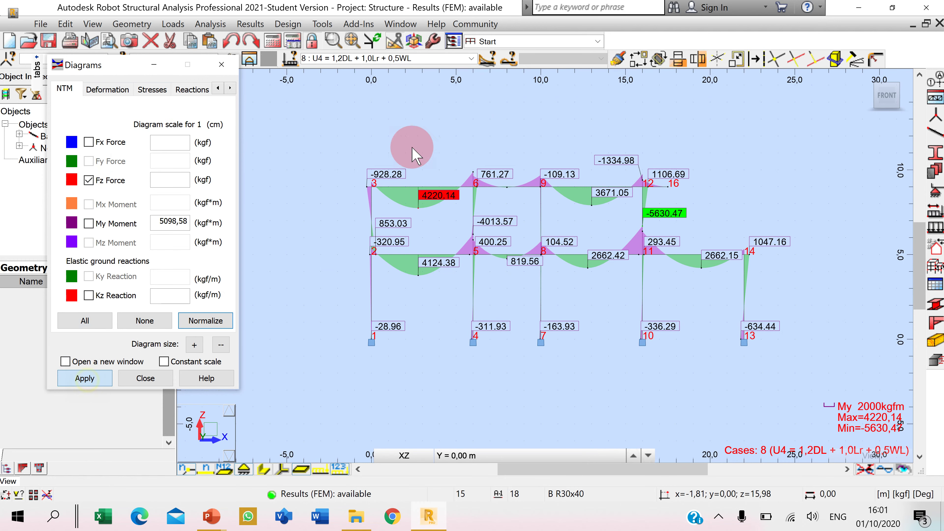
# Examine the Fz shear diagrams of combinations U1 through U6 and the envelope of all simple cases.
pyautogui.click(472, 58)
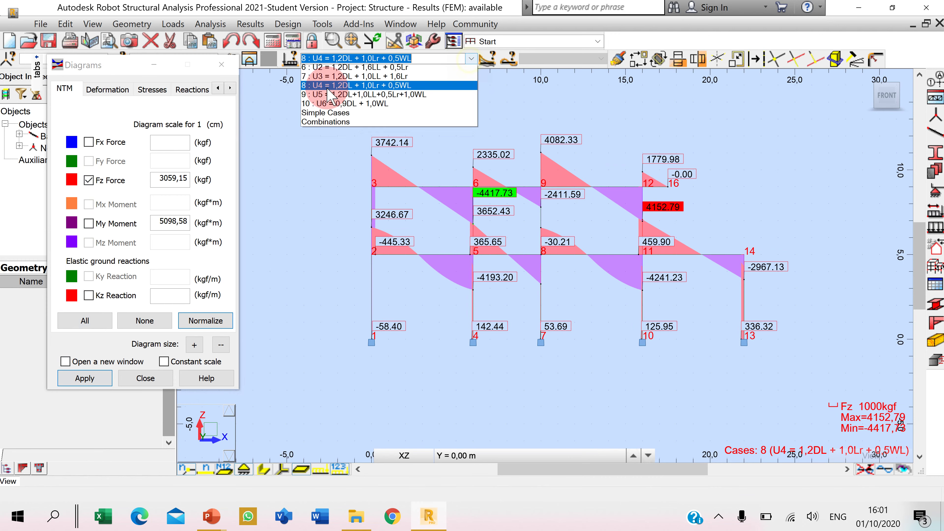
pyautogui.click(328, 105)
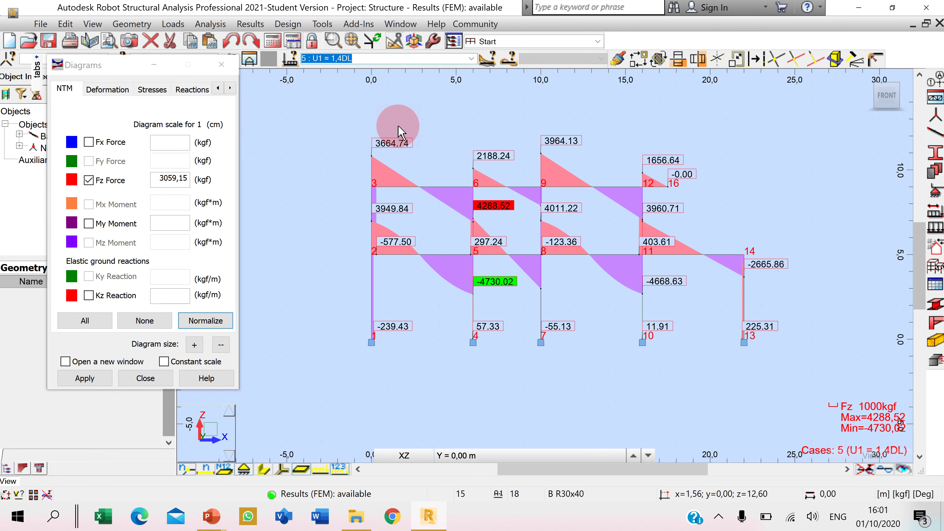
pyautogui.press('Down')
pyautogui.press('Down')
pyautogui.press('Down')
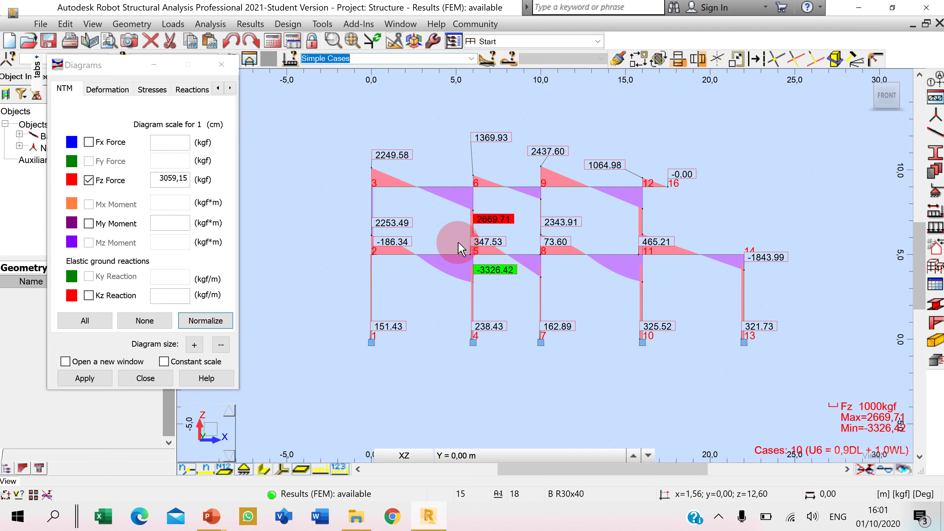
pyautogui.press('Down')
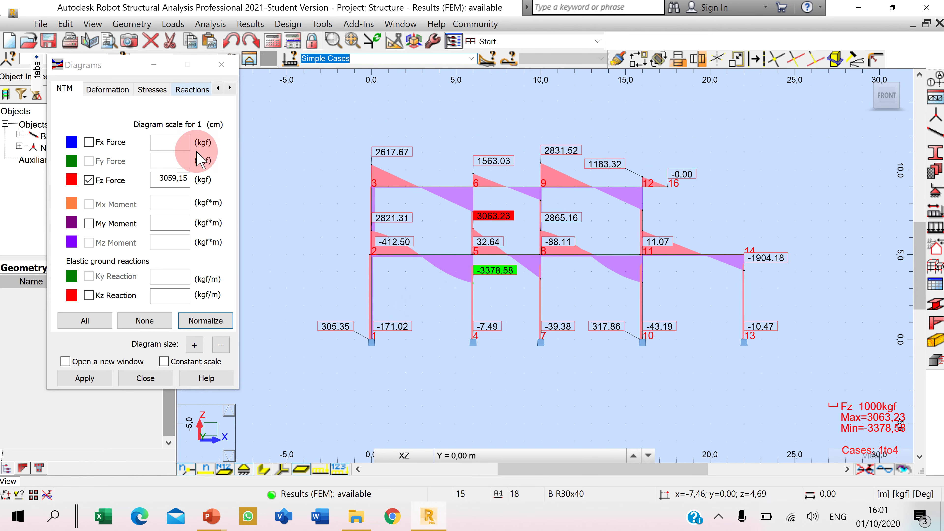
# Turn off the Fz shear diagrams and display the support reactions FX, FZ and MY with value descriptions.
pyautogui.click(182, 92)
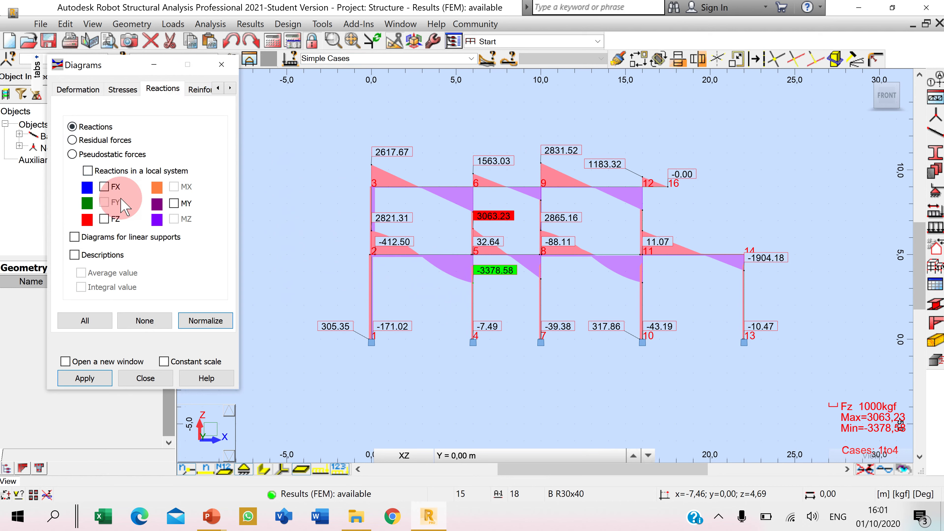
pyautogui.click(104, 187)
pyautogui.click(174, 203)
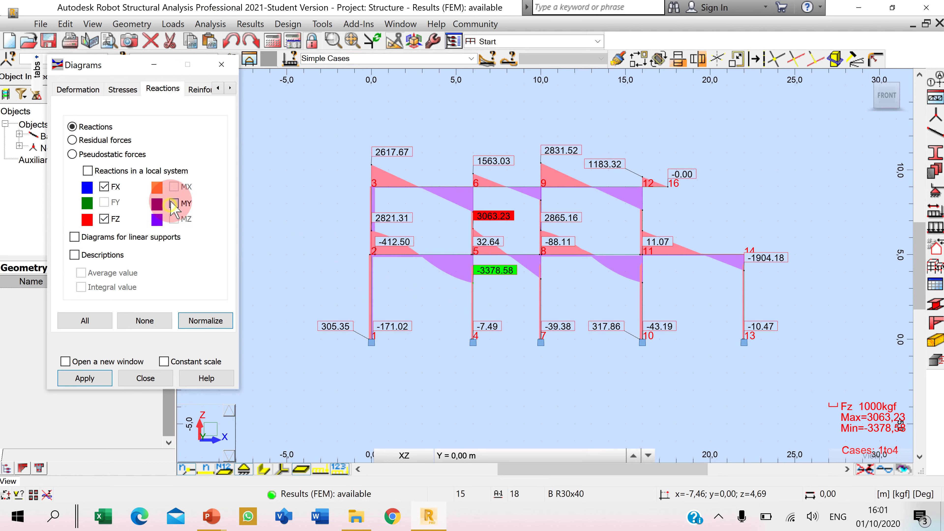
pyautogui.click(64, 89)
pyautogui.click(89, 180)
pyautogui.click(84, 321)
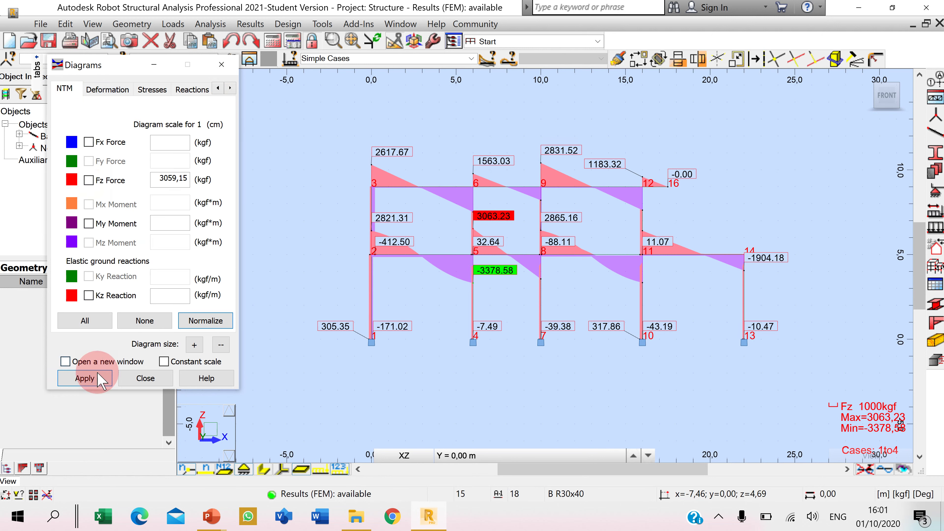
pyautogui.click(84, 378)
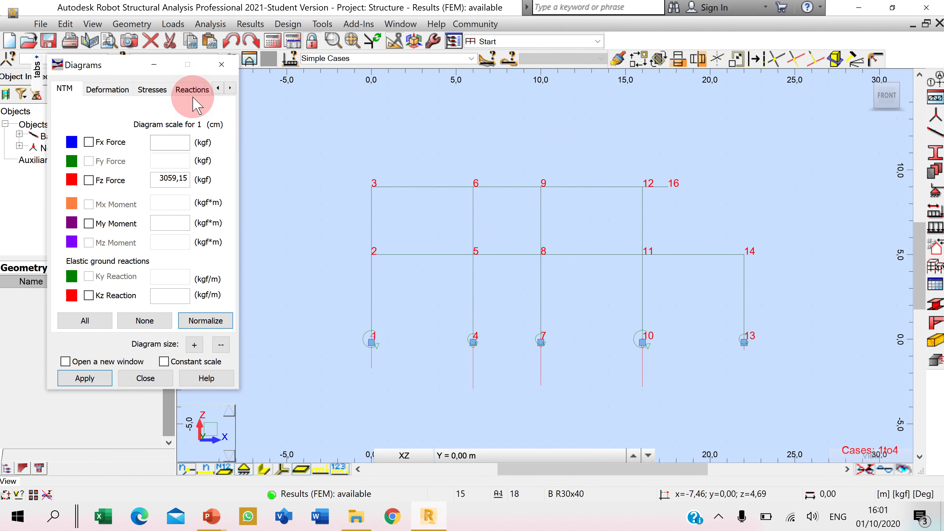
pyautogui.click(191, 89)
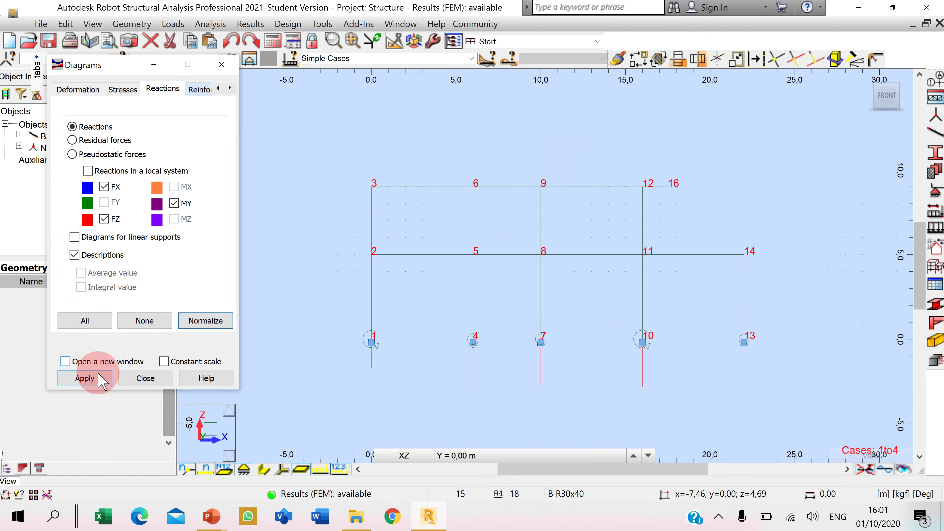
pyautogui.click(84, 378)
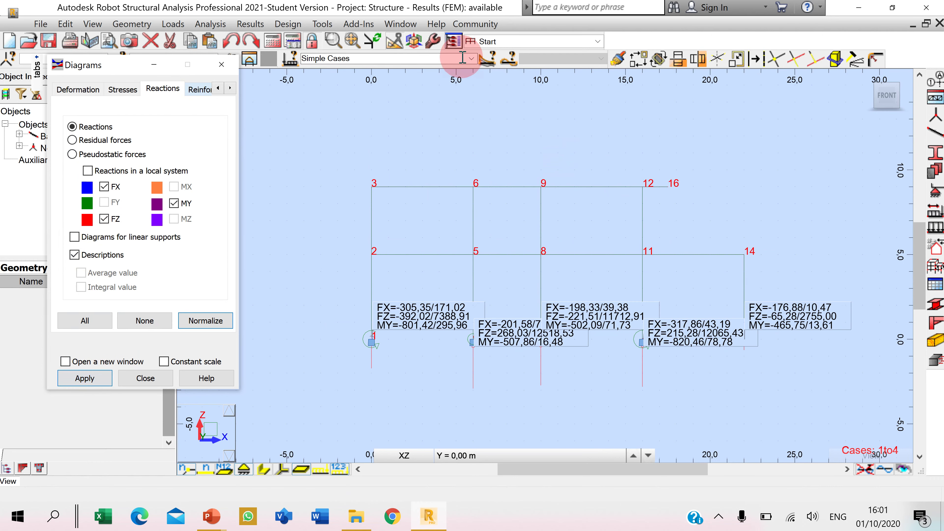
# Examine the support reactions case by case from DL1 through combination U6, and close the diagram settings.
pyautogui.click(473, 61)
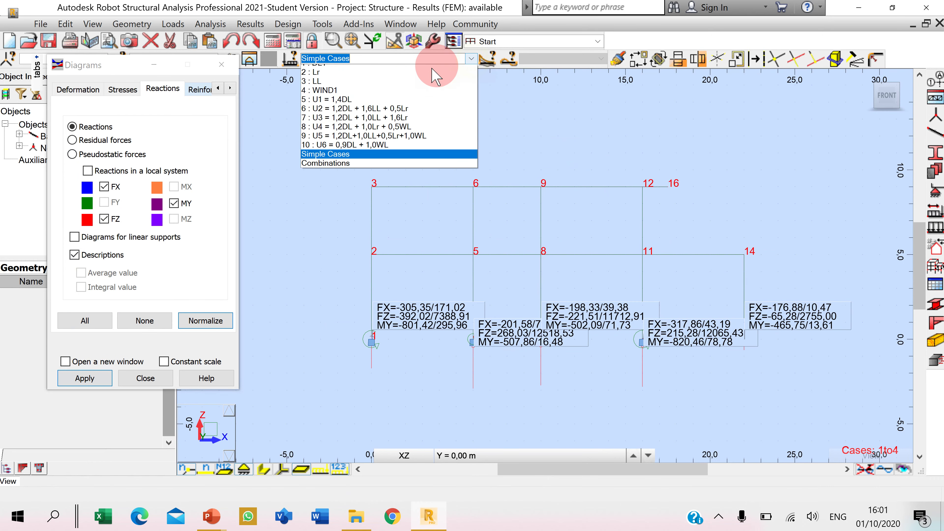
pyautogui.click(390, 68)
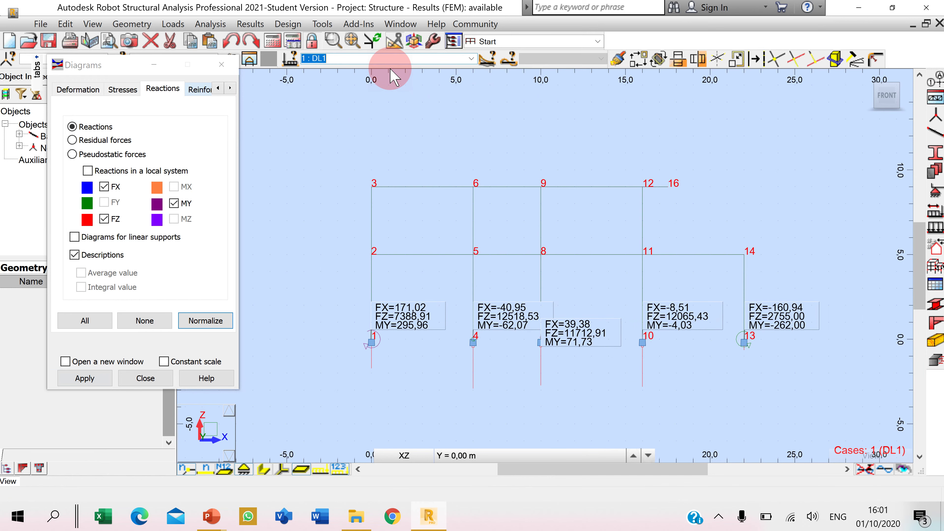
pyautogui.press('Down')
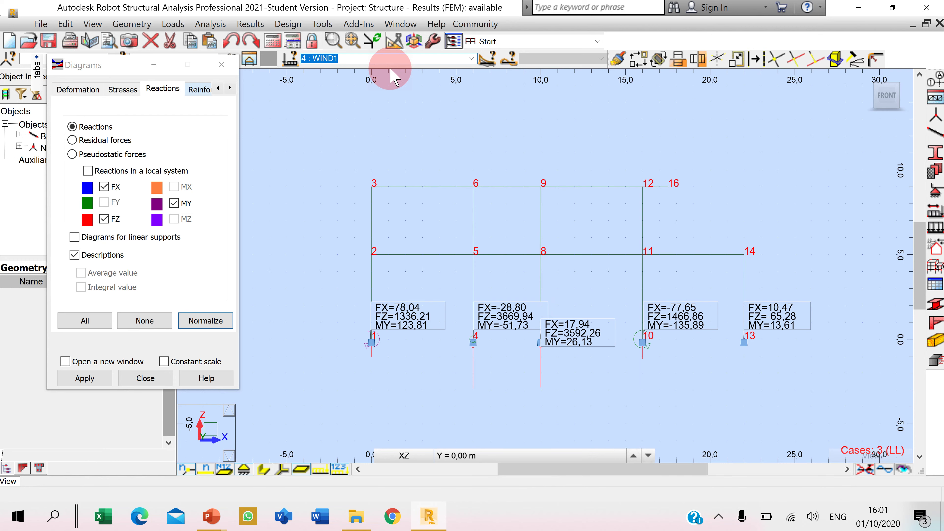
pyautogui.press('Down')
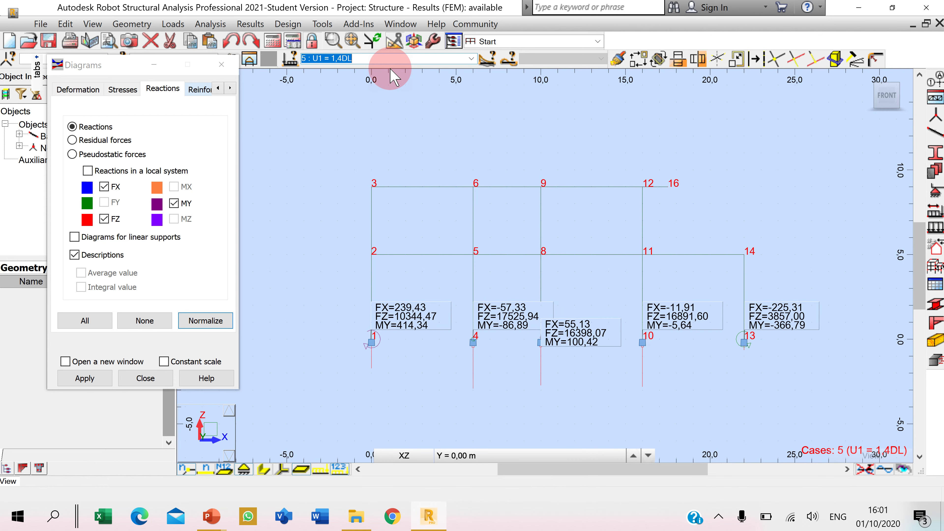
pyautogui.press('Down')
pyautogui.press('Down')
pyautogui.press('Down')
pyautogui.press('Down')
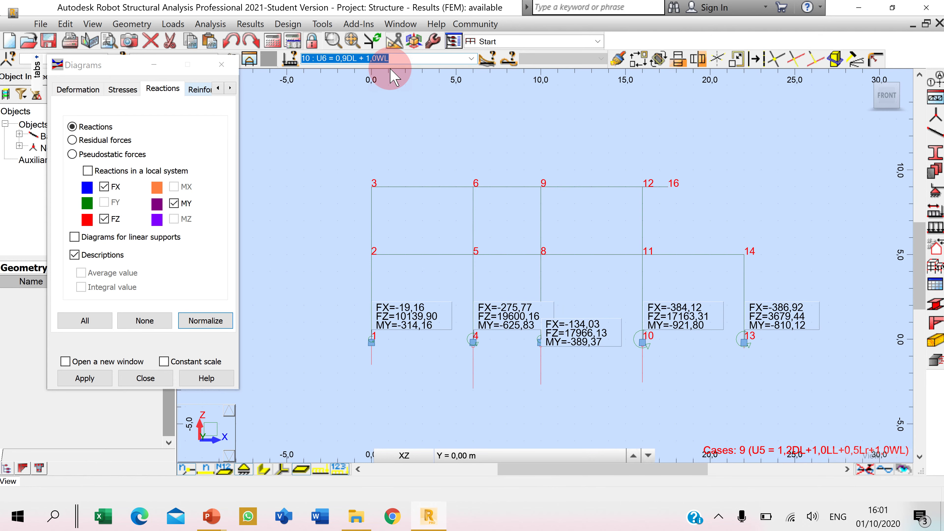
pyautogui.click(135, 378)
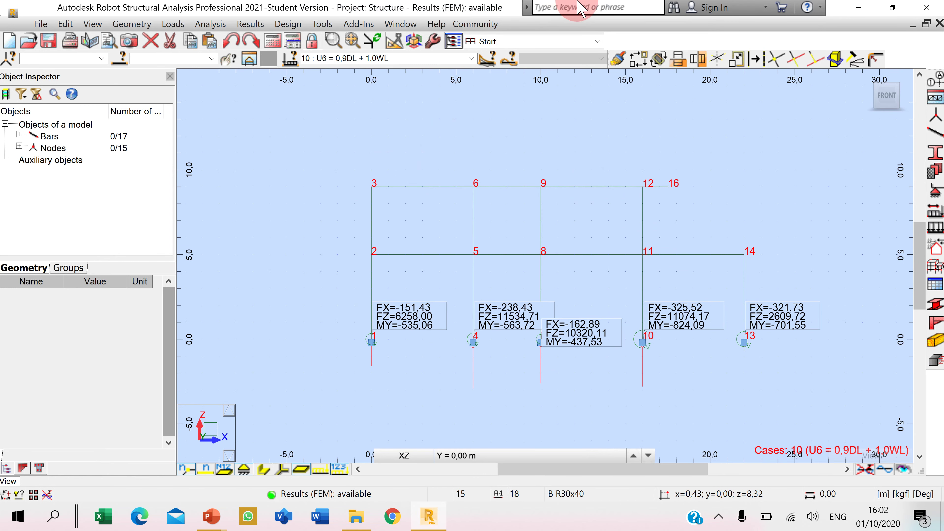
pyautogui.moveTo(555, 2)
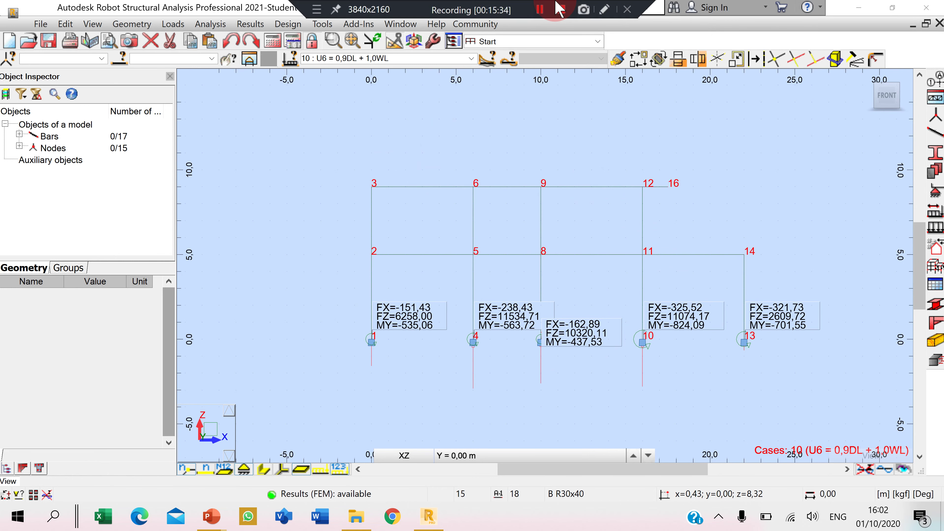